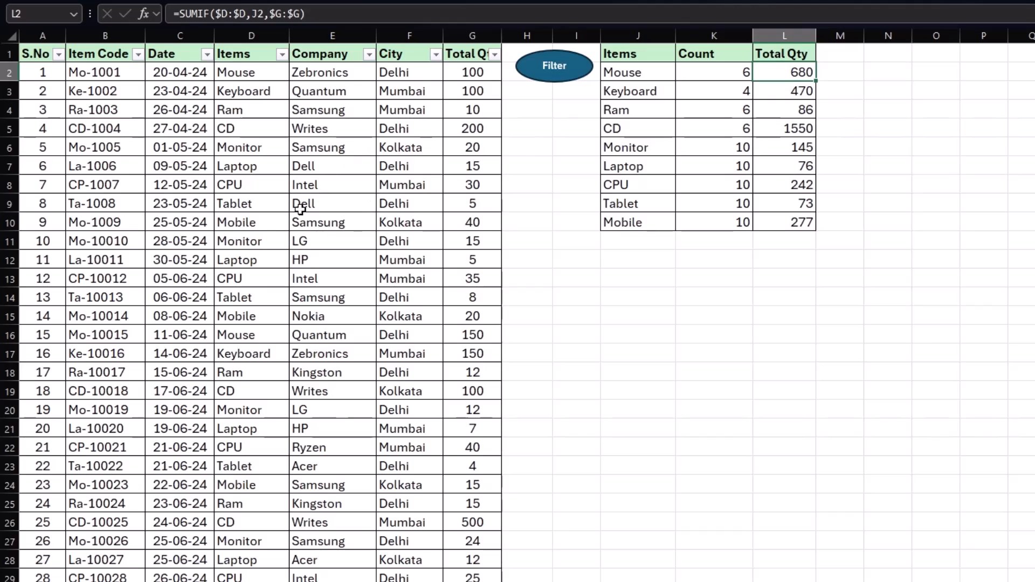
- Change the row 7 record to item Speaker, company Intel and total quantity 50, keeping the city
scroll(358, 302, "down", 1)
scroll(360, 307, "down", 20)
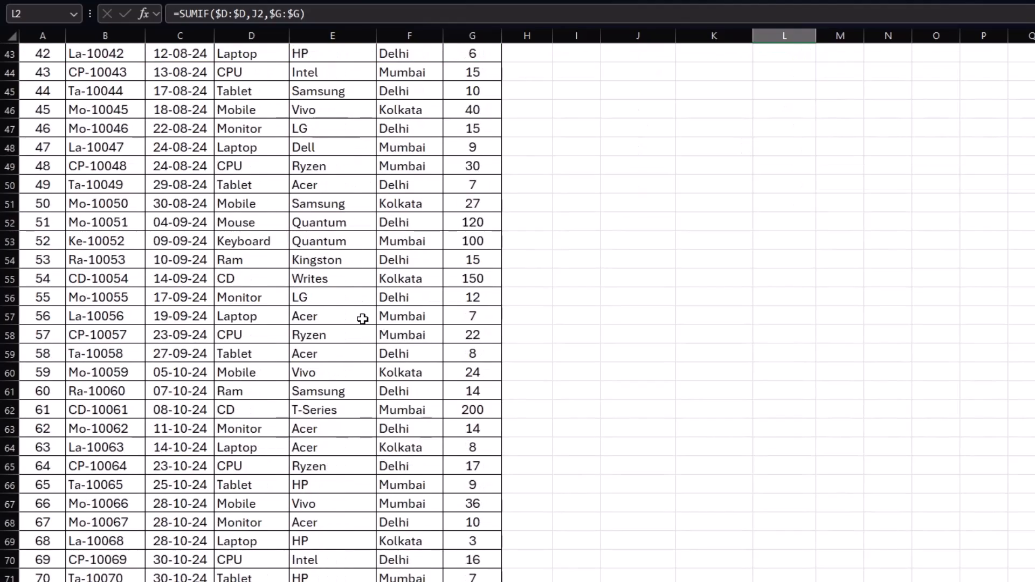
scroll(363, 319, "up", 20)
scroll(382, 314, "up", 3)
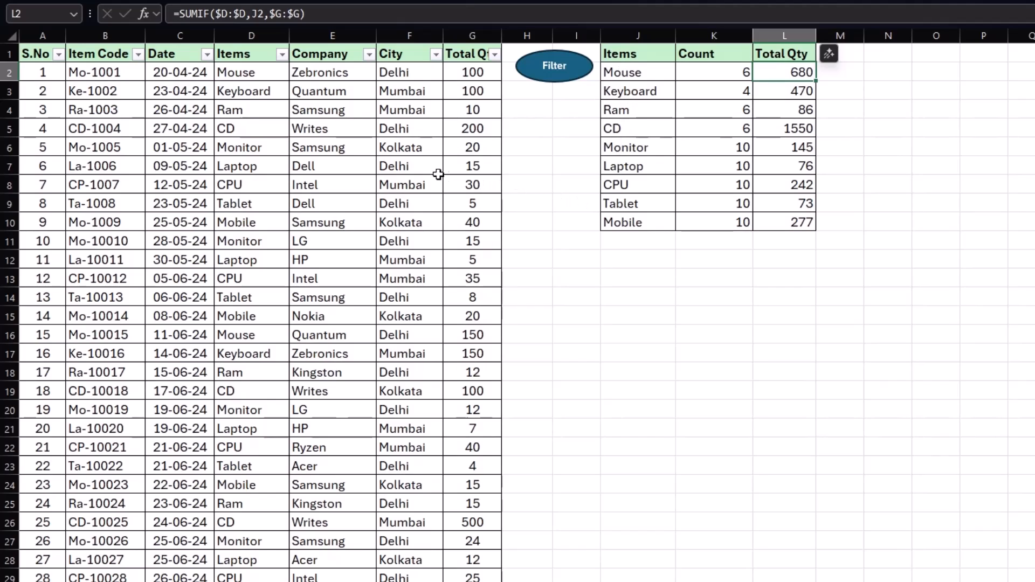
left_click(243, 168)
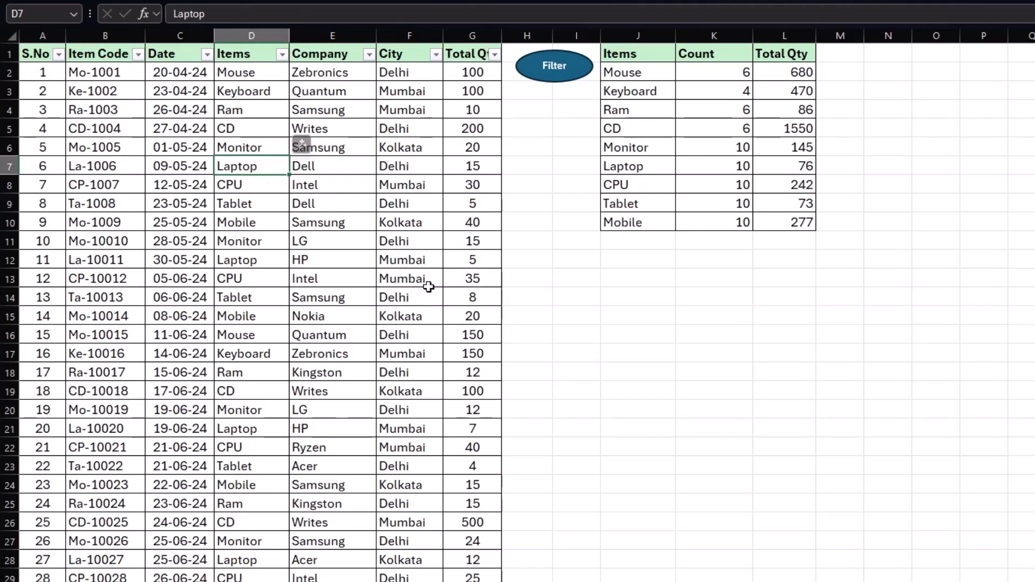
type("Speaker")
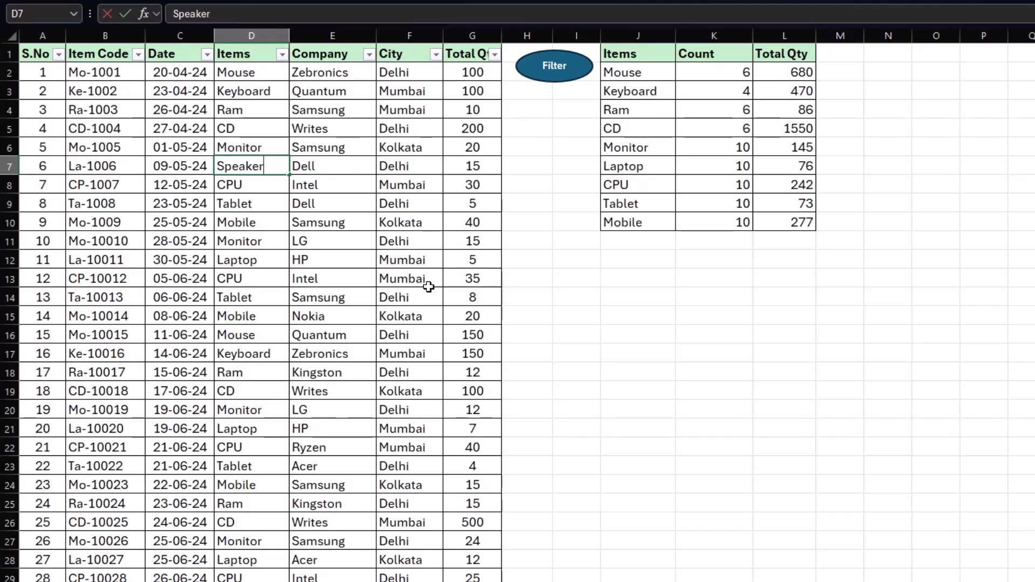
key("Tab")
type("i")
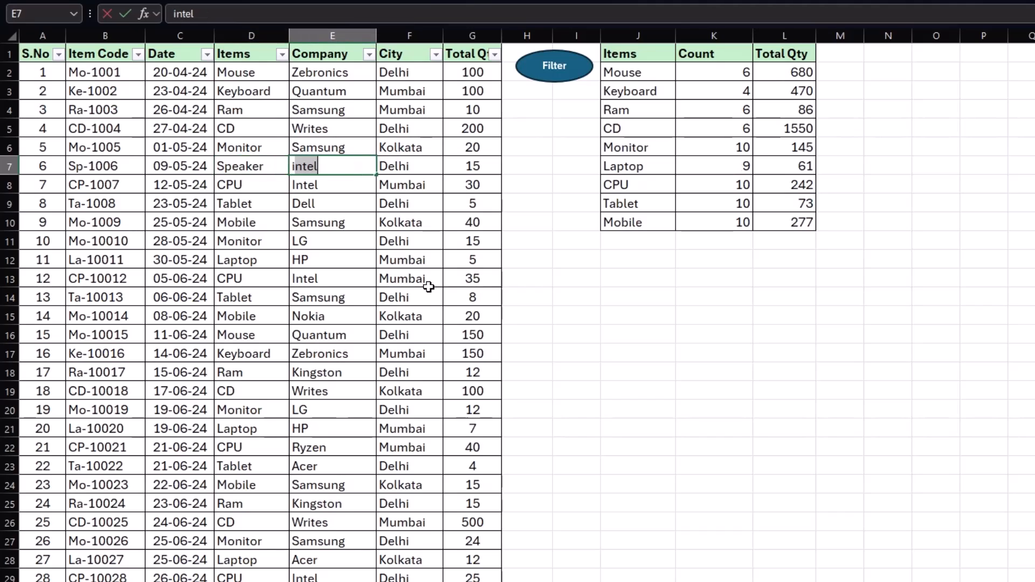
key("Tab")
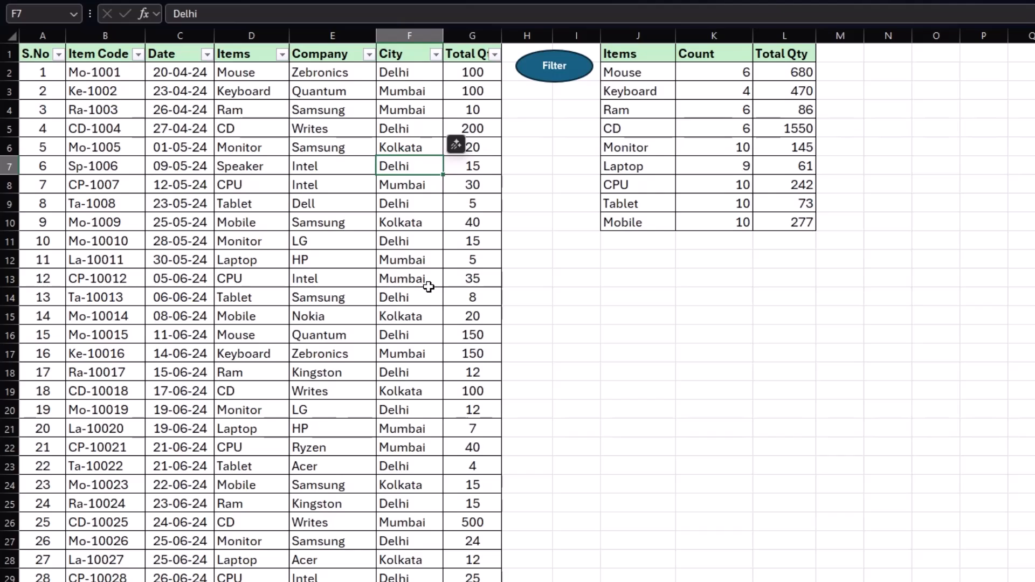
key("Tab")
type("50")
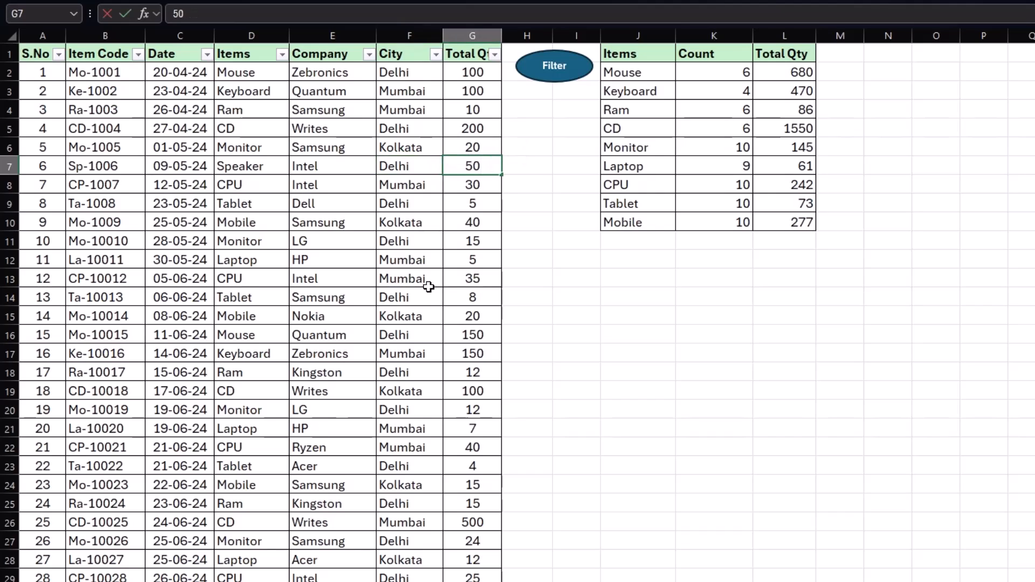
key("Return")
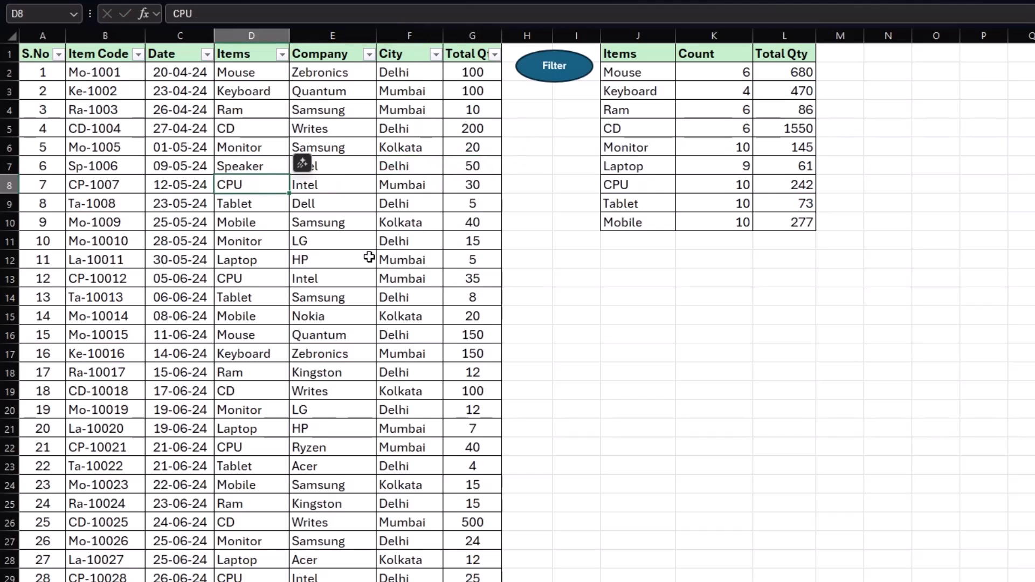
- Run the macro assigned to the Filter shape to refresh the item summary, and inspect the Speaker row's Count and Total Qty formulas
left_click(244, 168)
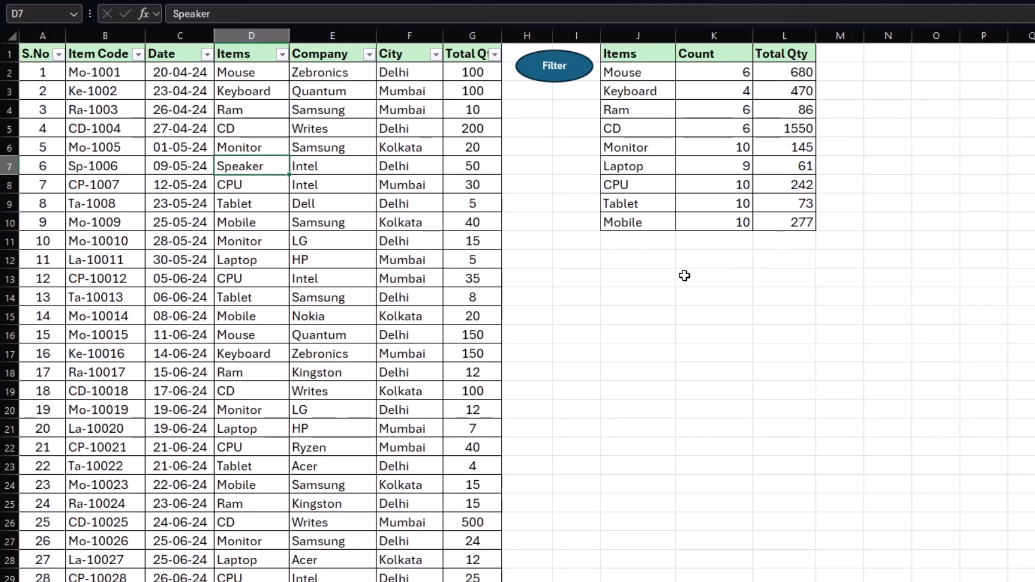
left_click(558, 73)
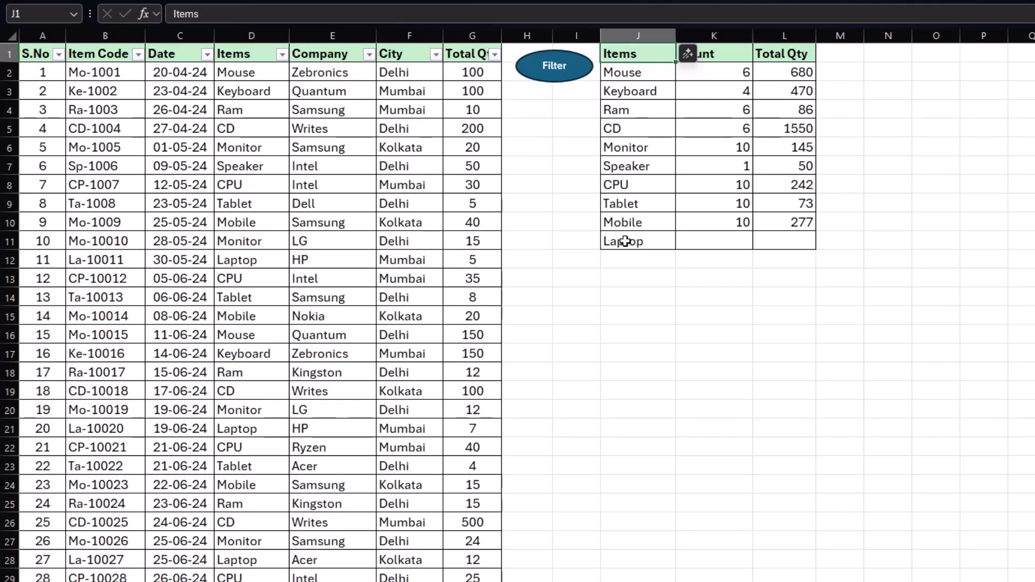
left_click(724, 170)
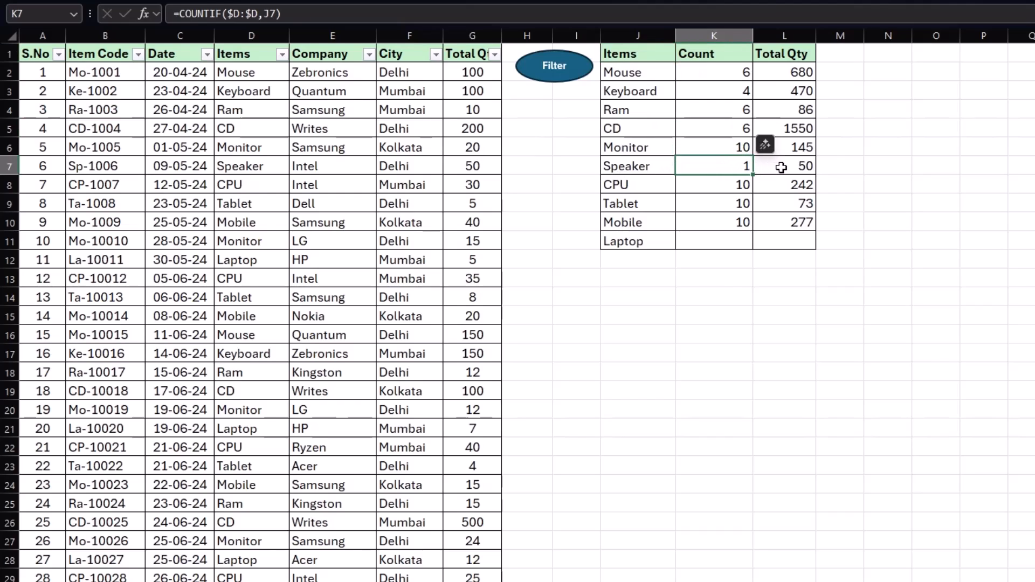
left_click(779, 167)
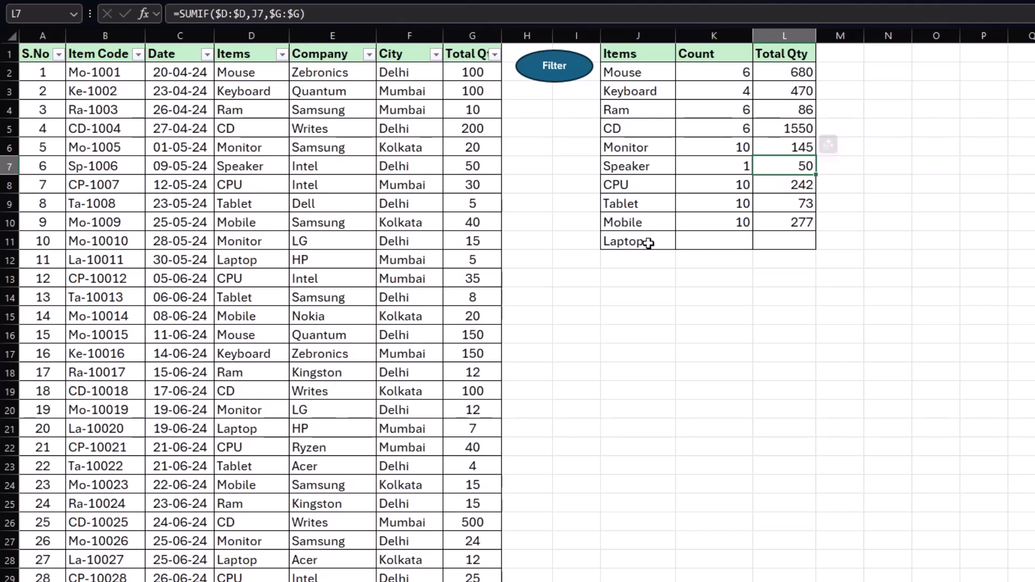
- Fill the Count and Total Qty formulas down from the Mobile row to the Laptop row of the summary
left_click(700, 241)
left_click(785, 242)
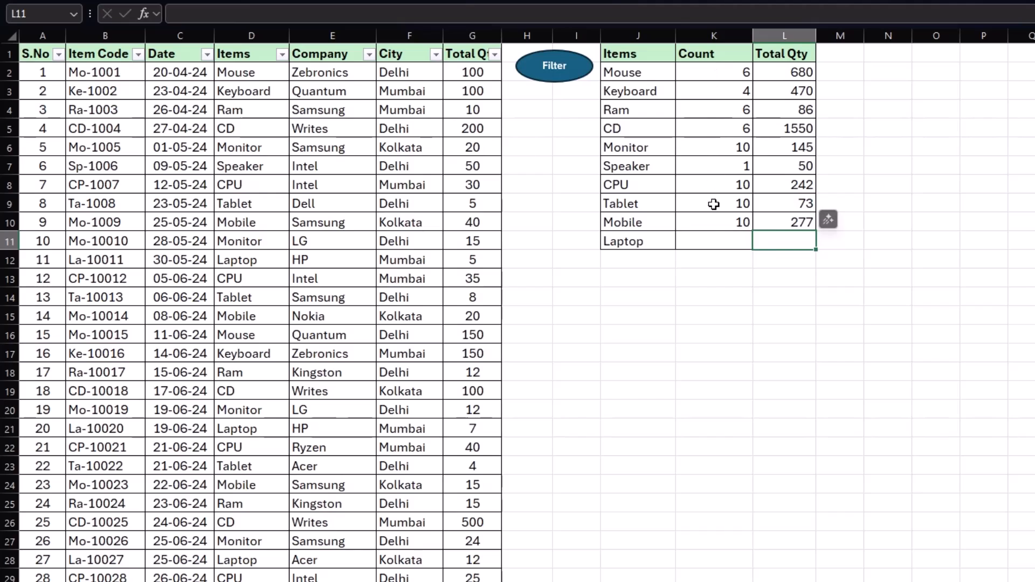
left_click(713, 223)
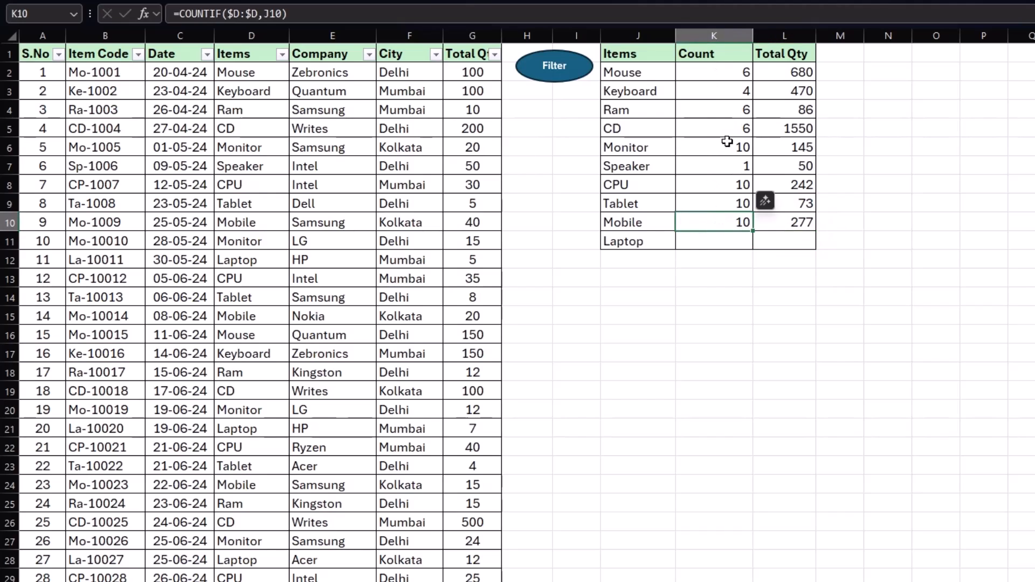
left_click_drag(754, 233, 754, 249)
left_click(808, 228)
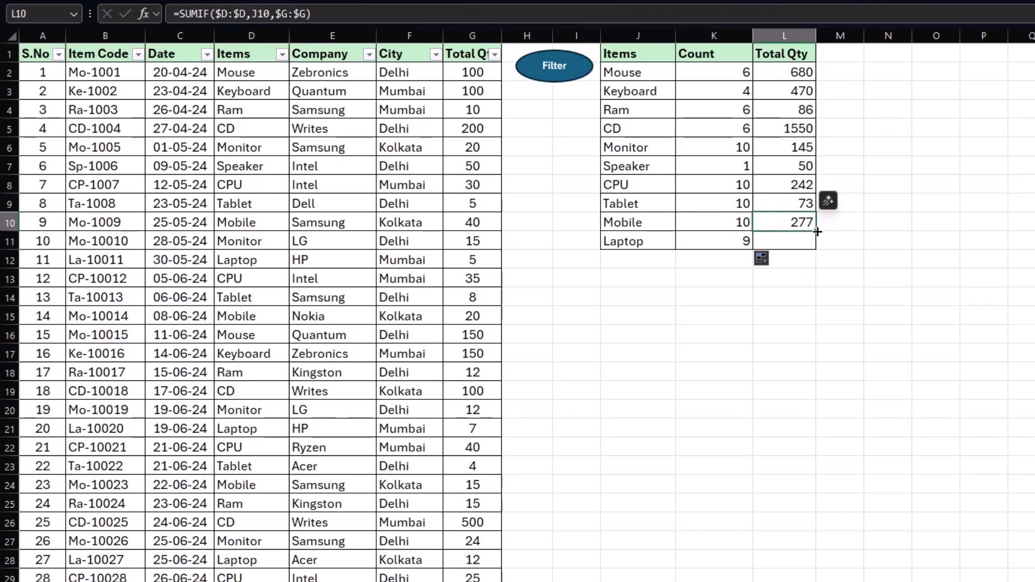
left_click_drag(808, 228, 809, 247)
left_click(719, 241)
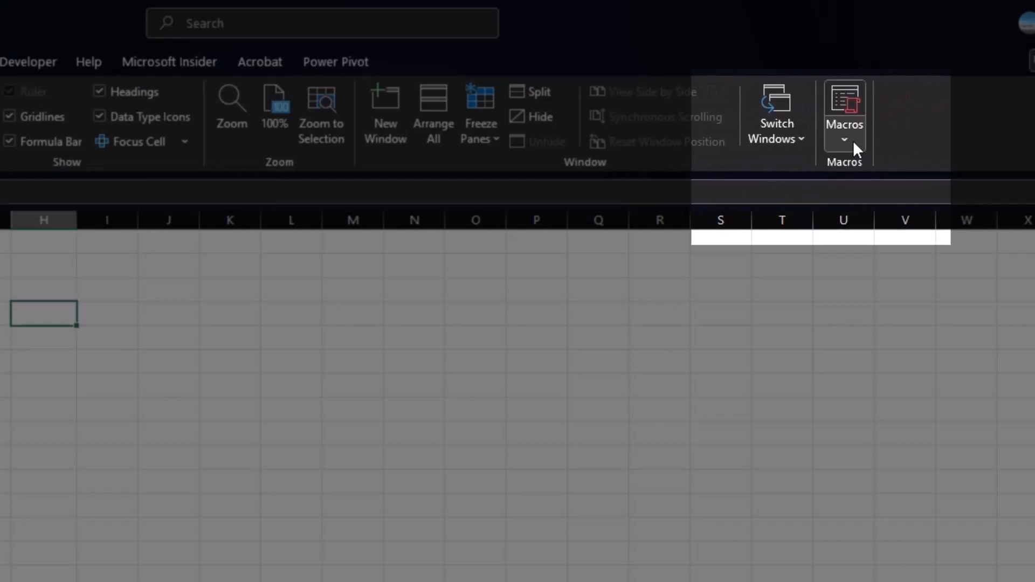
- Review the View macro commands and the Developer code tools in the Macro workbook
left_click(853, 145)
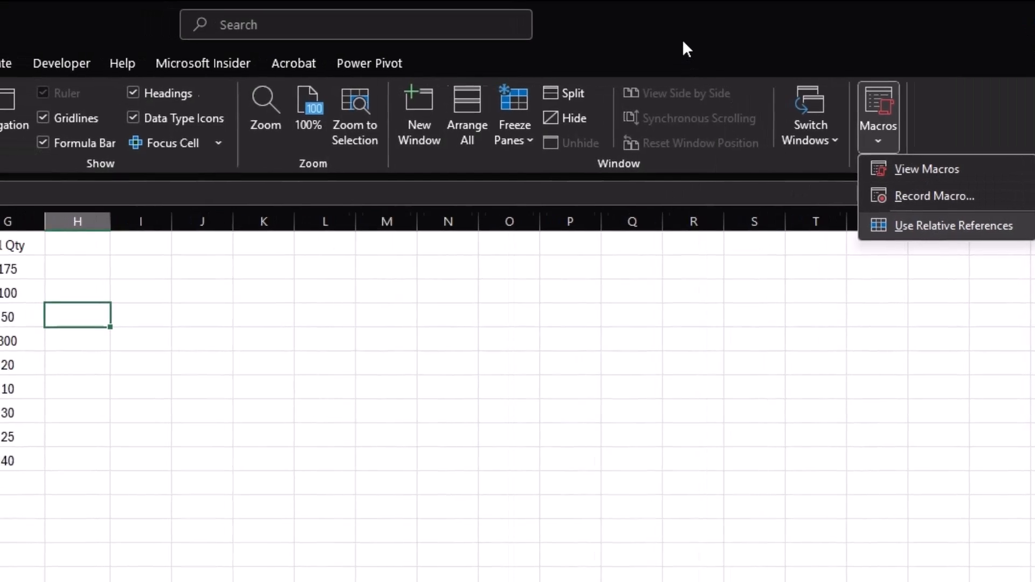
left_click(651, 44)
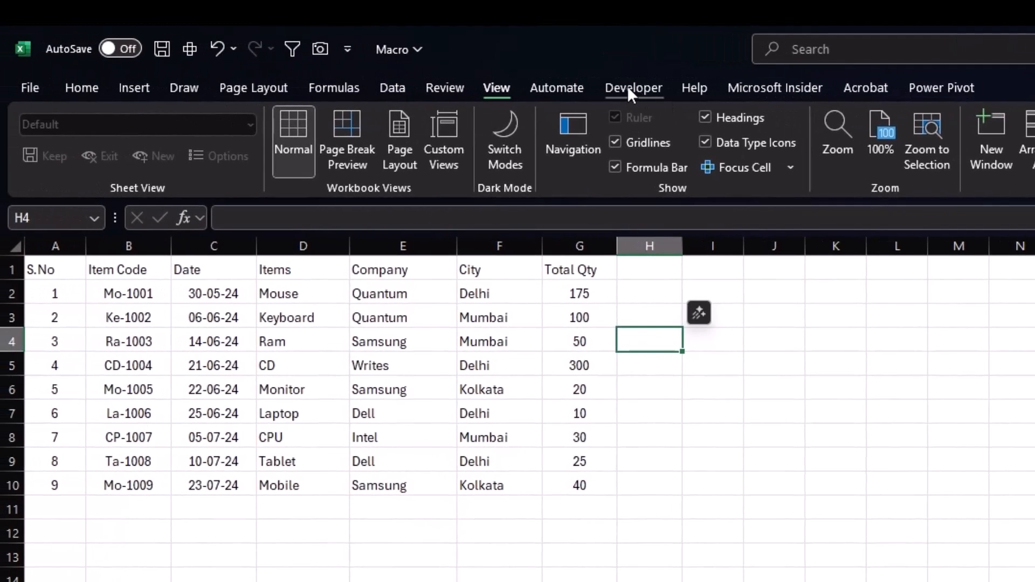
left_click(628, 90)
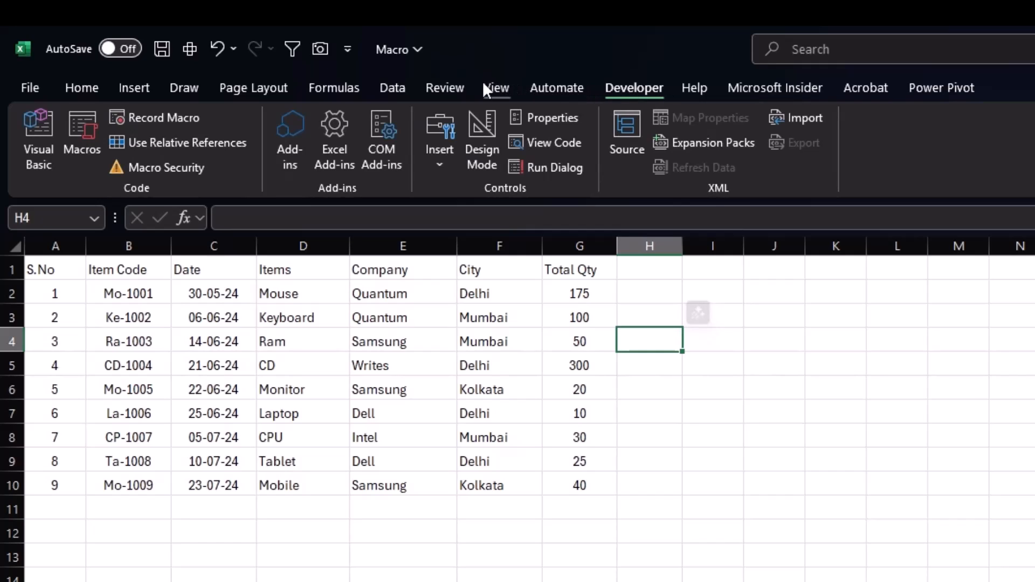
- Check the ribbon customization options to see whether Developer is enabled among the main tabs, and close the options
right_click(443, 89)
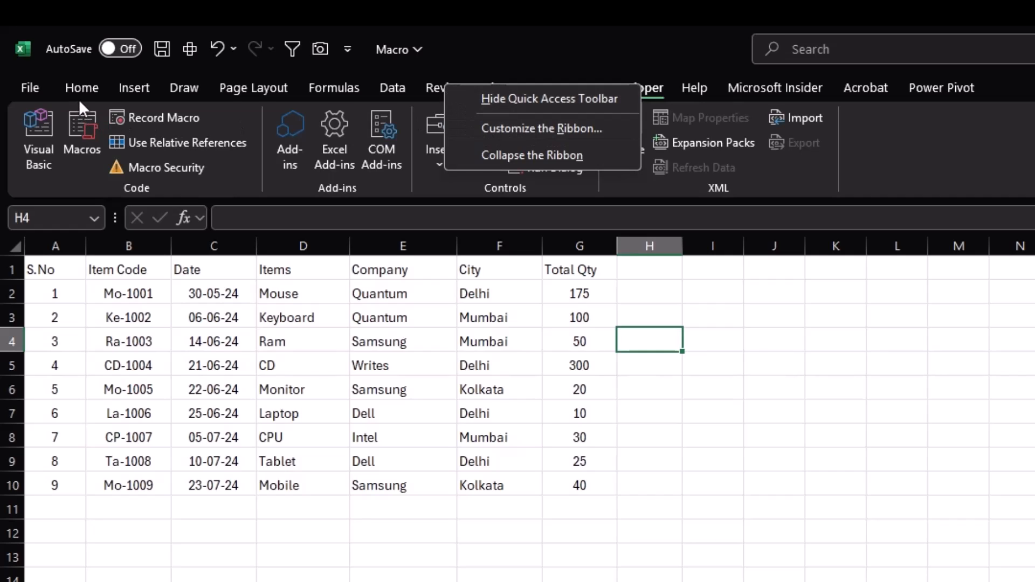
left_click(31, 89)
left_click(31, 88)
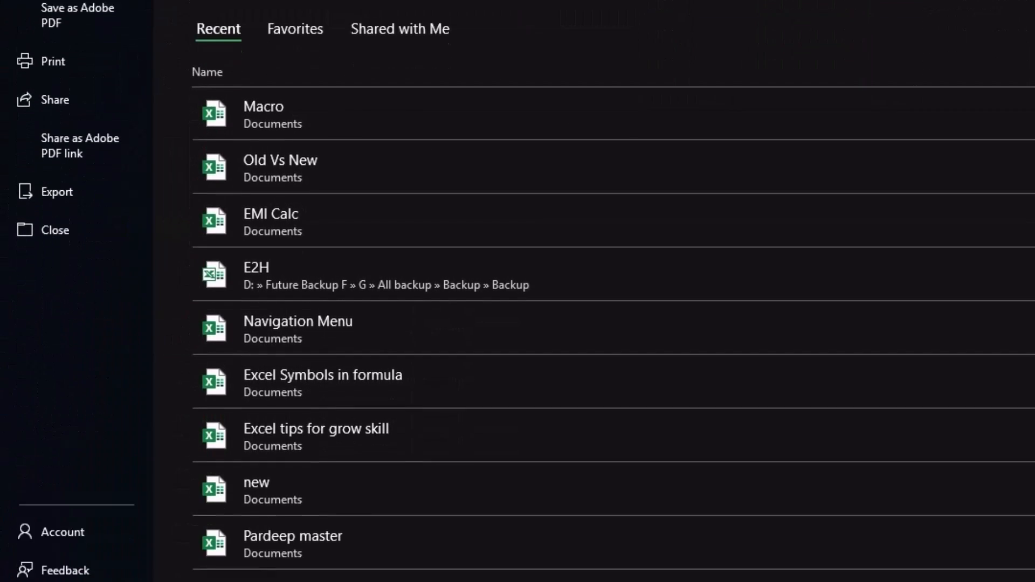
left_click(59, 503)
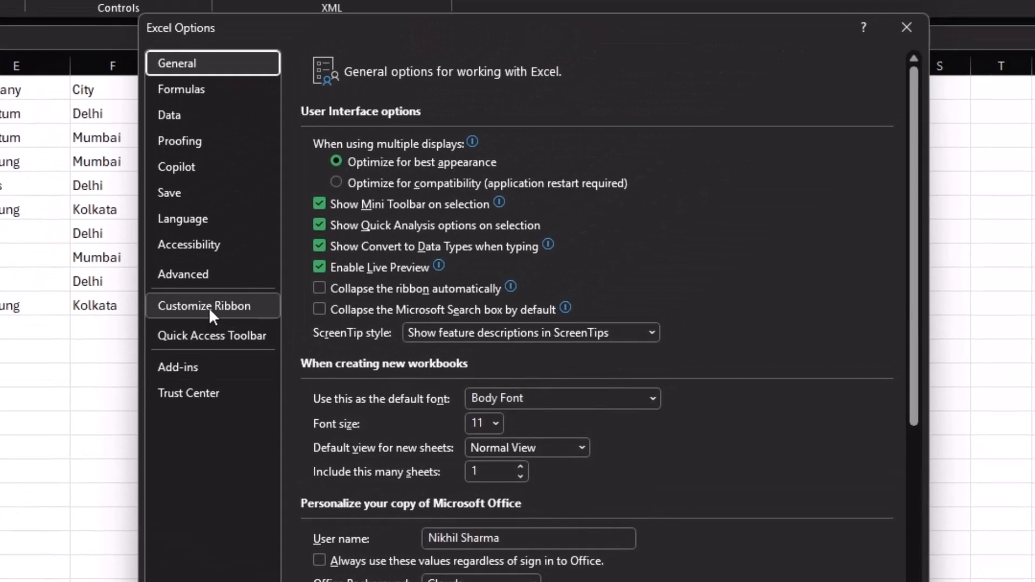
left_click(209, 306)
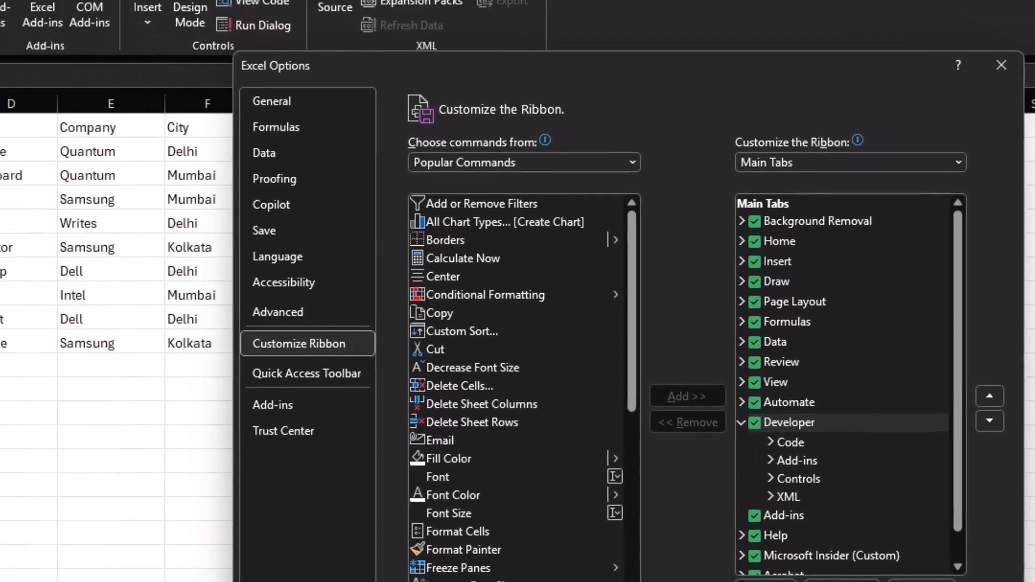
left_click(807, 581)
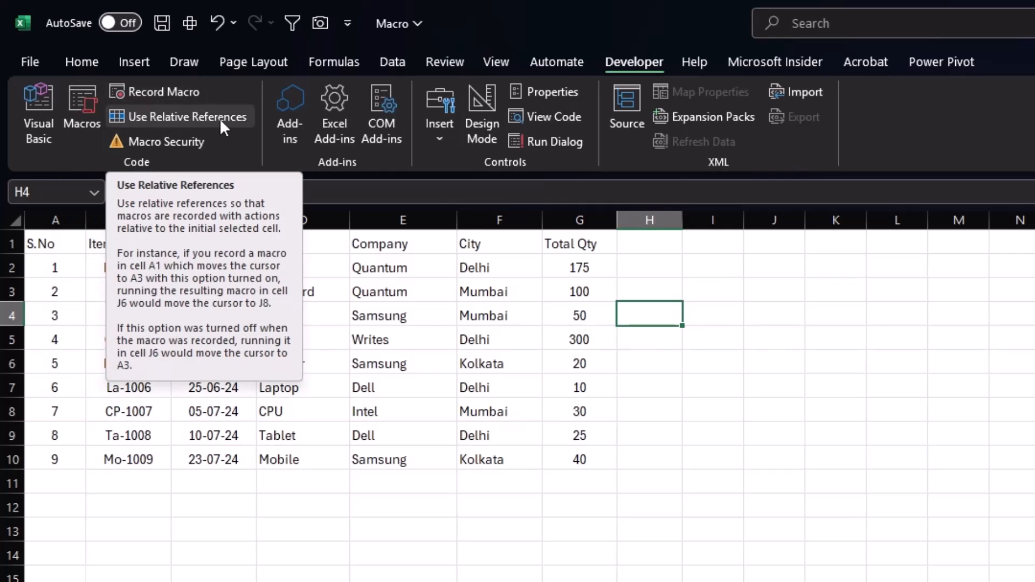
left_click(637, 389)
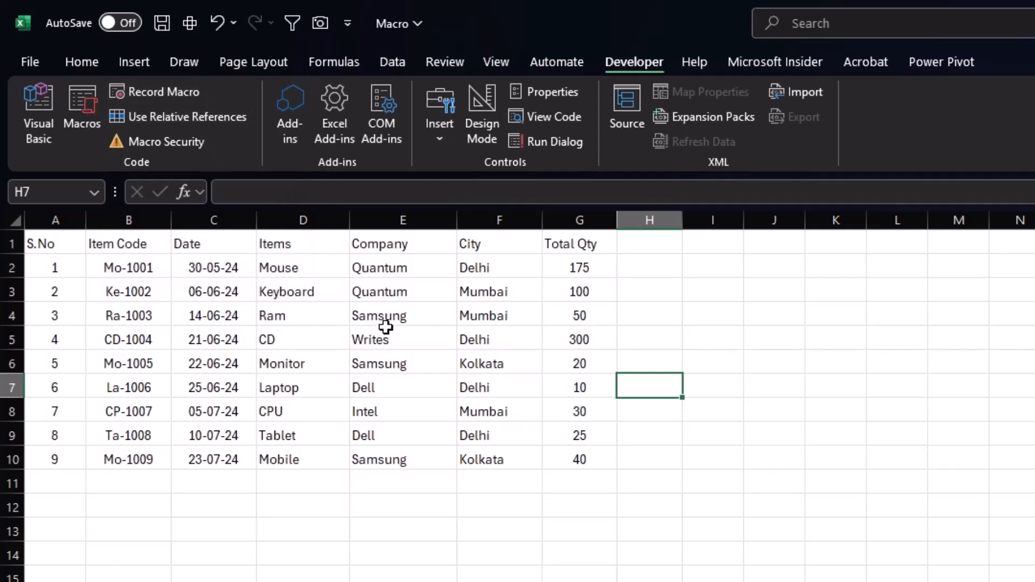
left_click(331, 313)
left_click(398, 314)
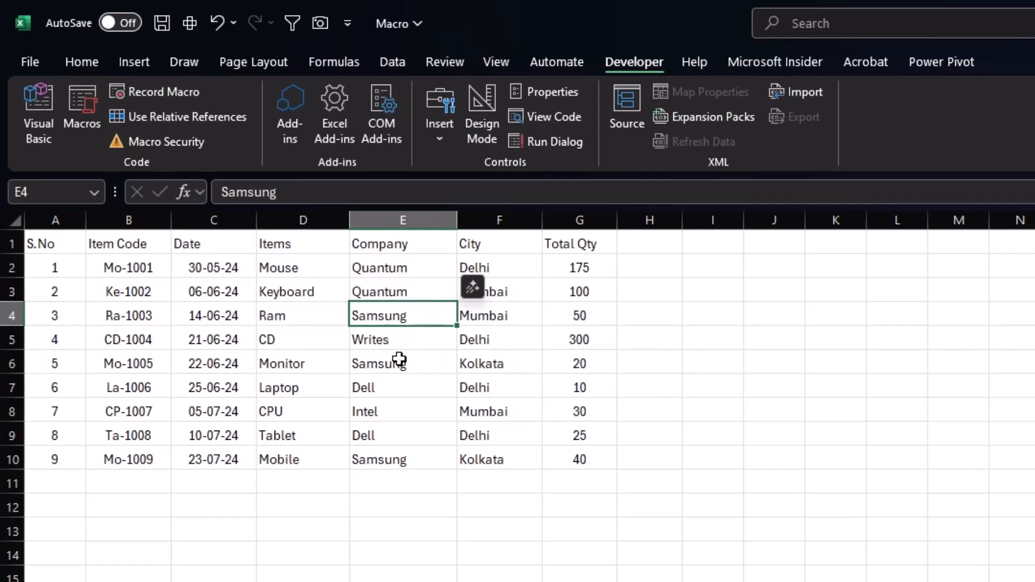
left_click(299, 321)
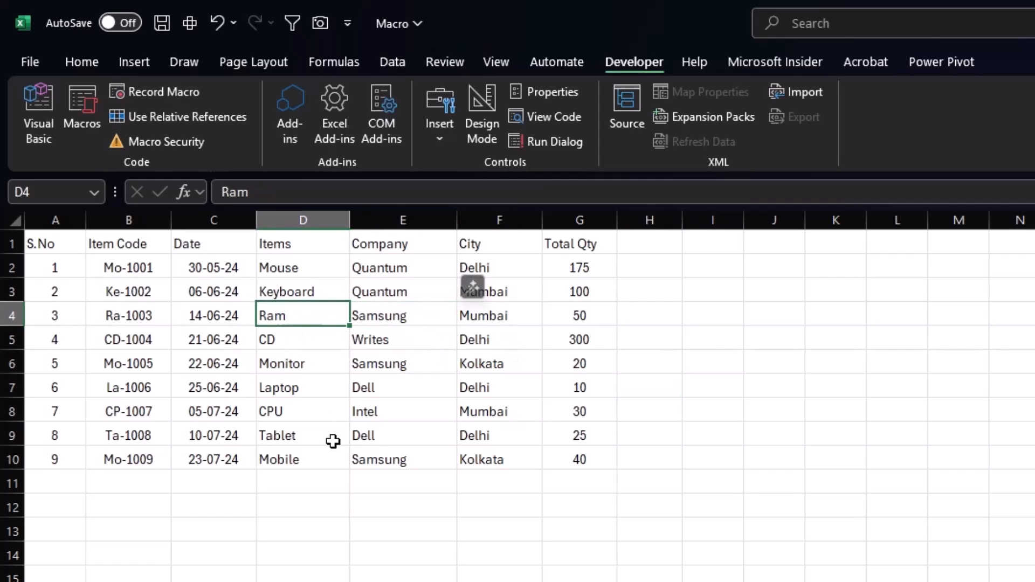
left_click(432, 337)
key("Down")
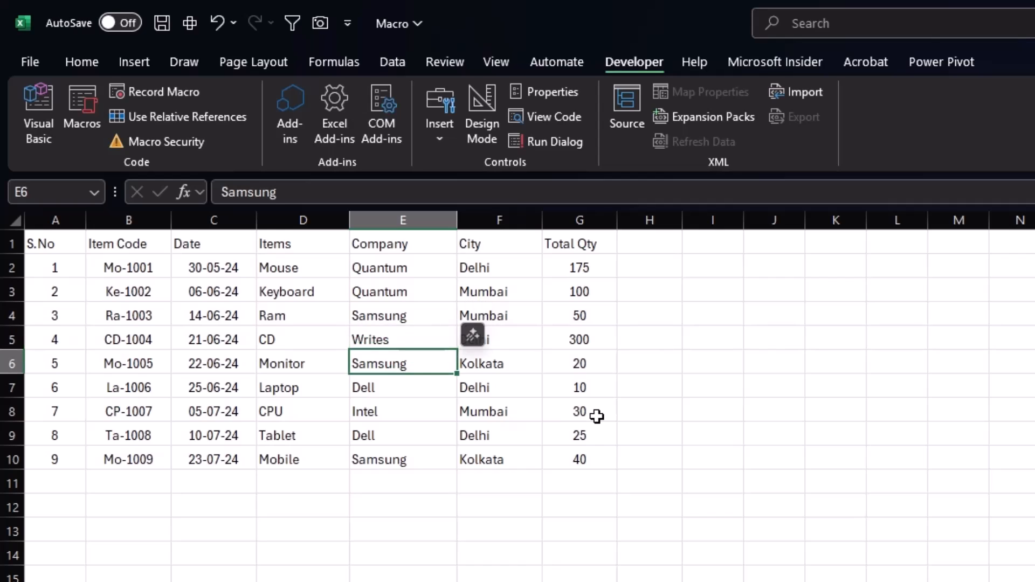
key("Right")
key("Right")
key("Right")
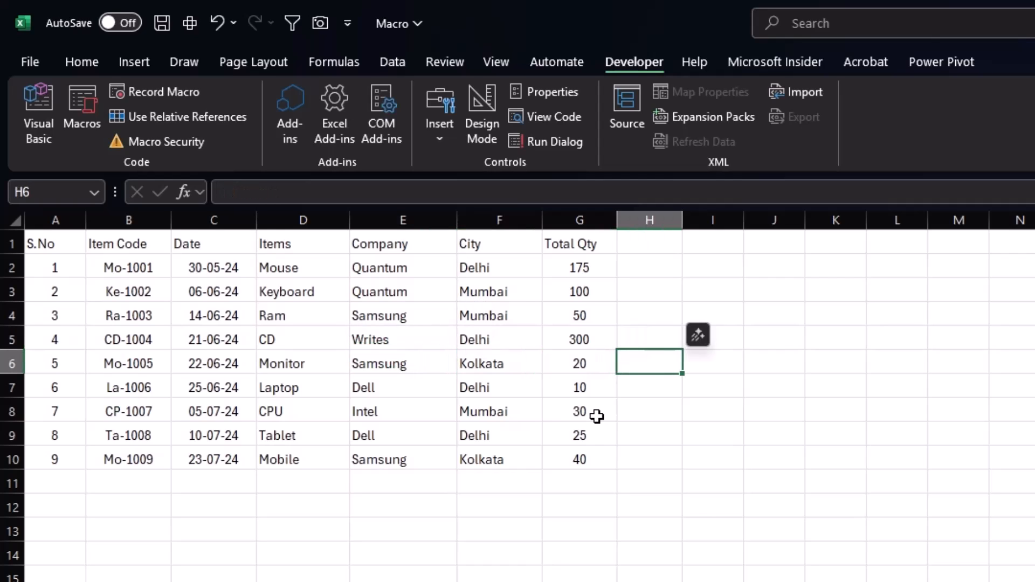
left_click_drag(32, 243, 538, 466)
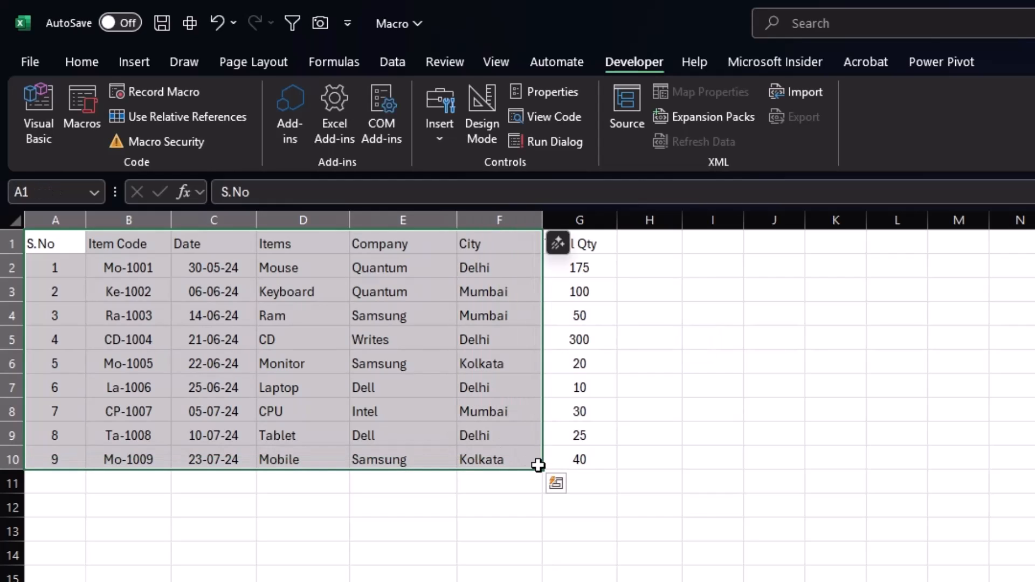
left_click(418, 362)
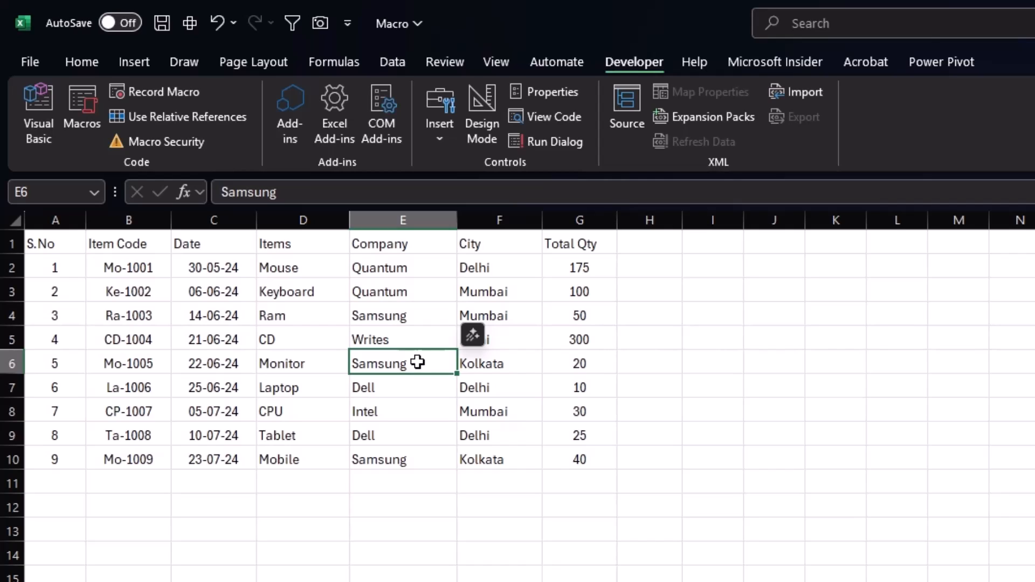
left_click(397, 337)
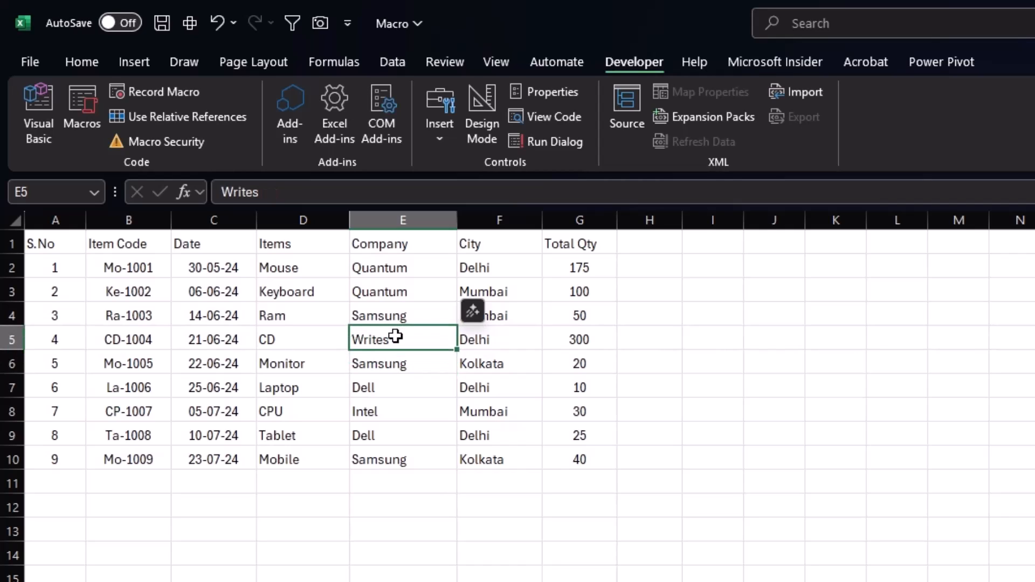
left_click(210, 341)
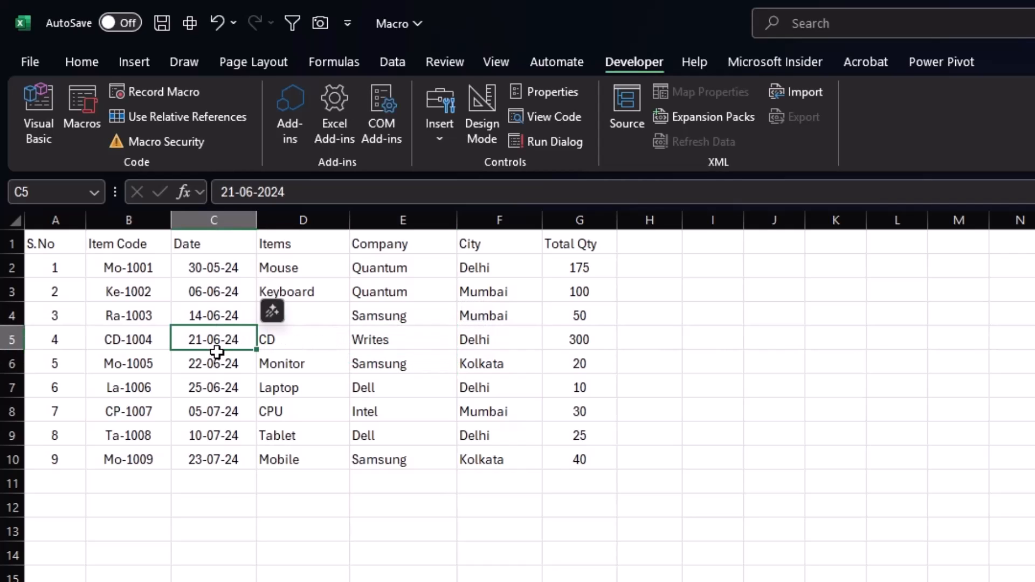
left_click_drag(50, 246, 584, 452)
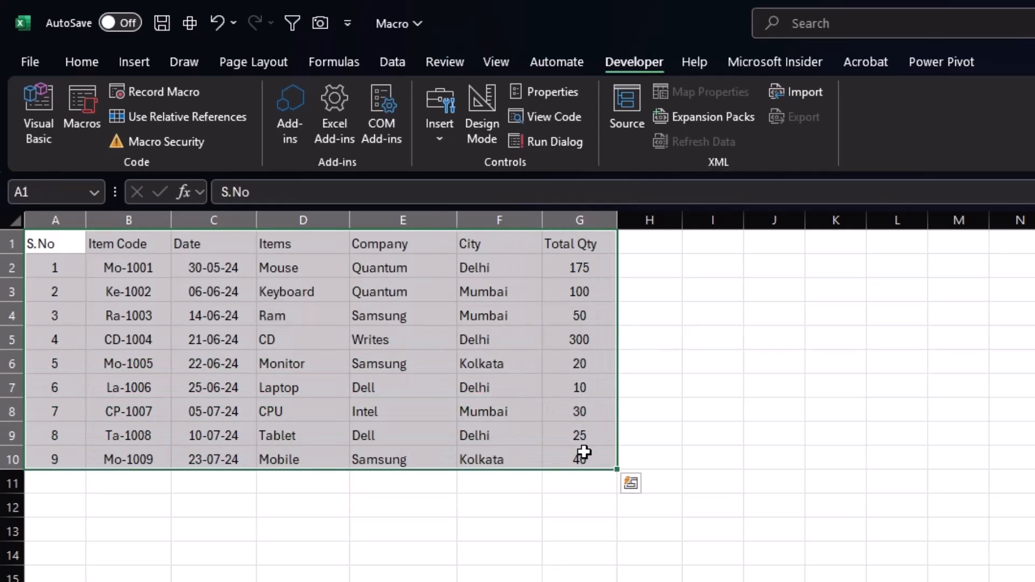
left_click_drag(51, 244, 601, 362)
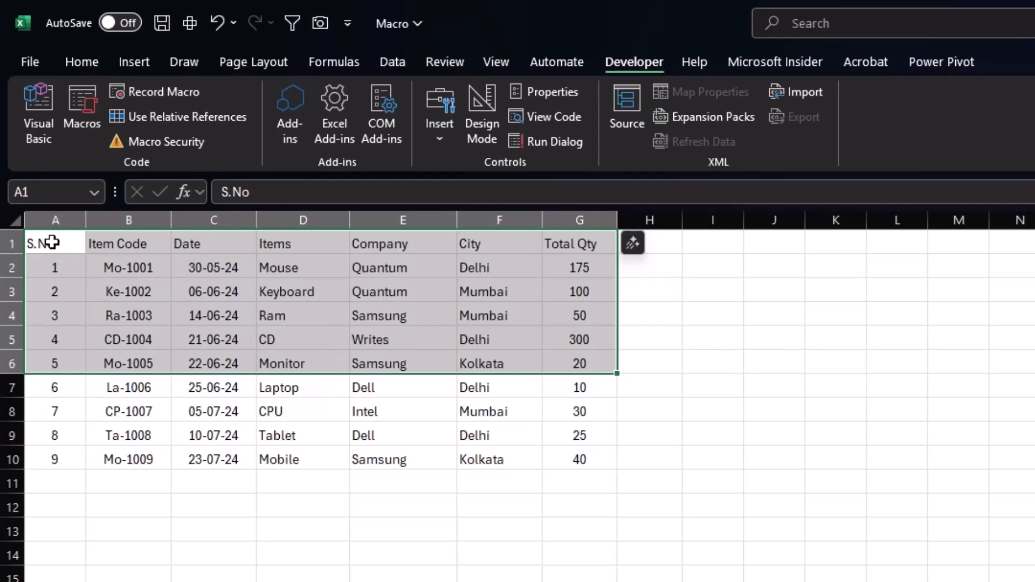
- Examine the item table in A1:G10, from the S.No to Total Qty headers through the Item Code and Date entries
left_click_drag(51, 242, 593, 580)
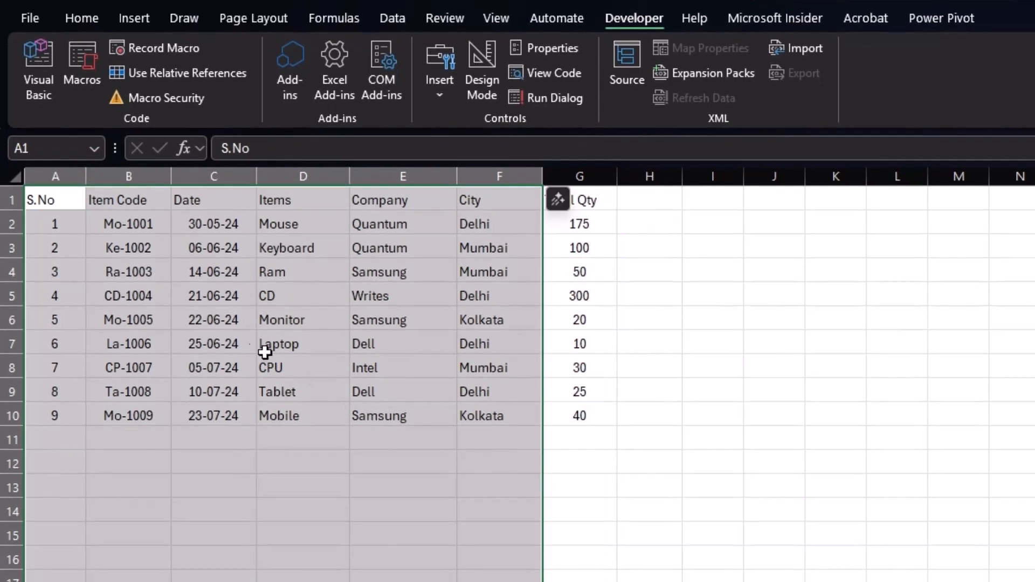
left_click(231, 387)
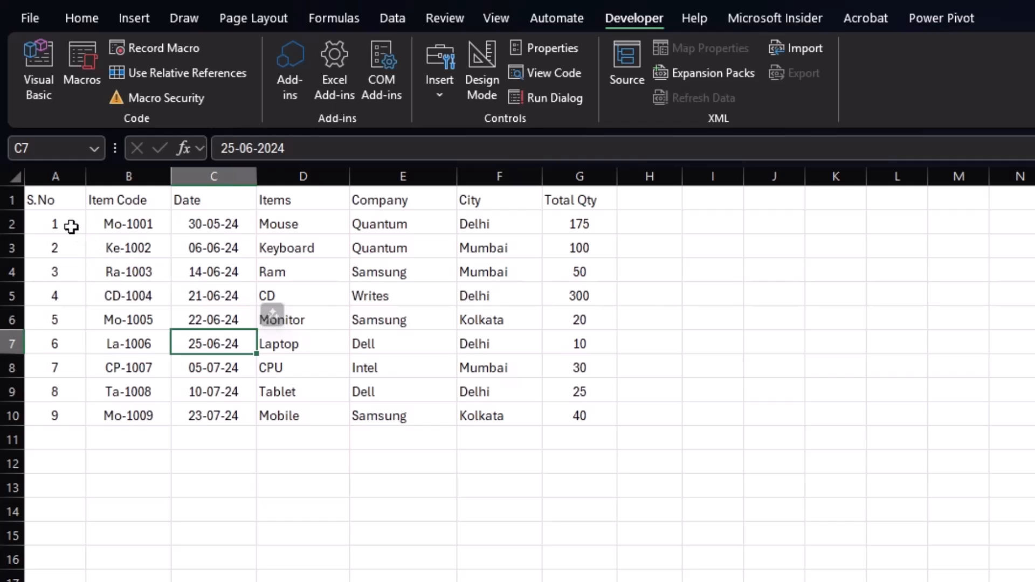
left_click(49, 199)
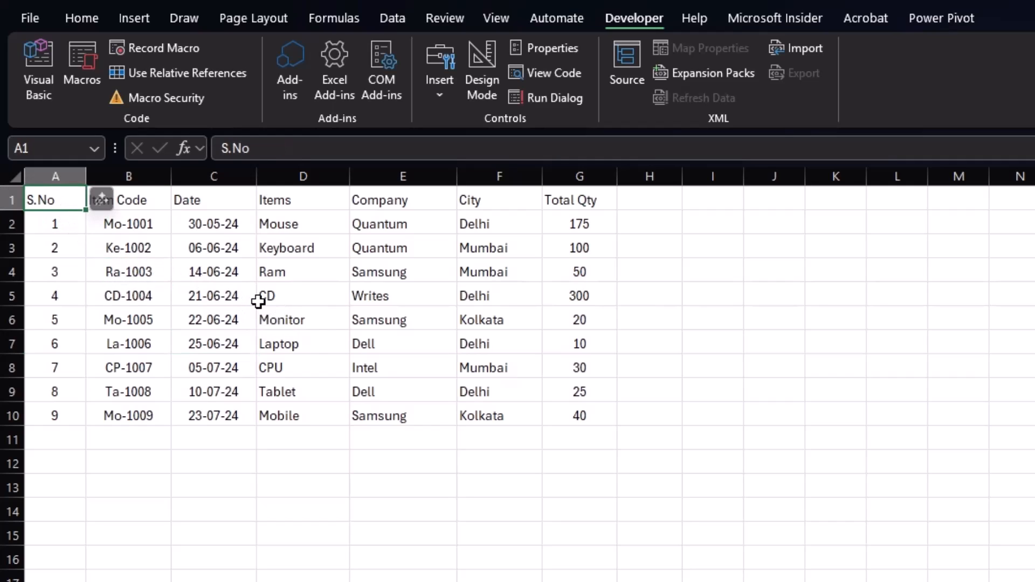
left_click(268, 316)
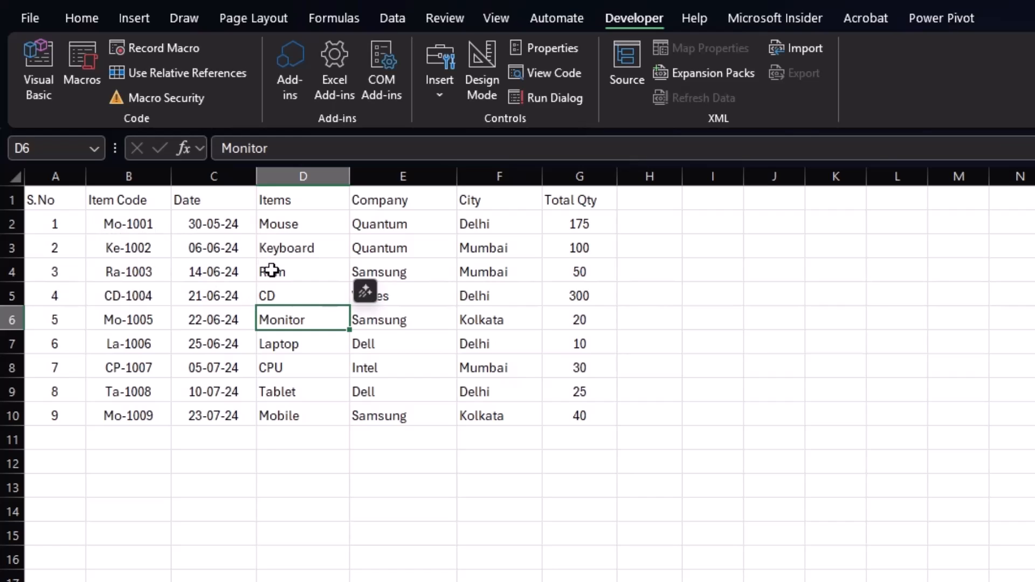
left_click_drag(40, 200, 572, 201)
left_click_drag(64, 201, 603, 416)
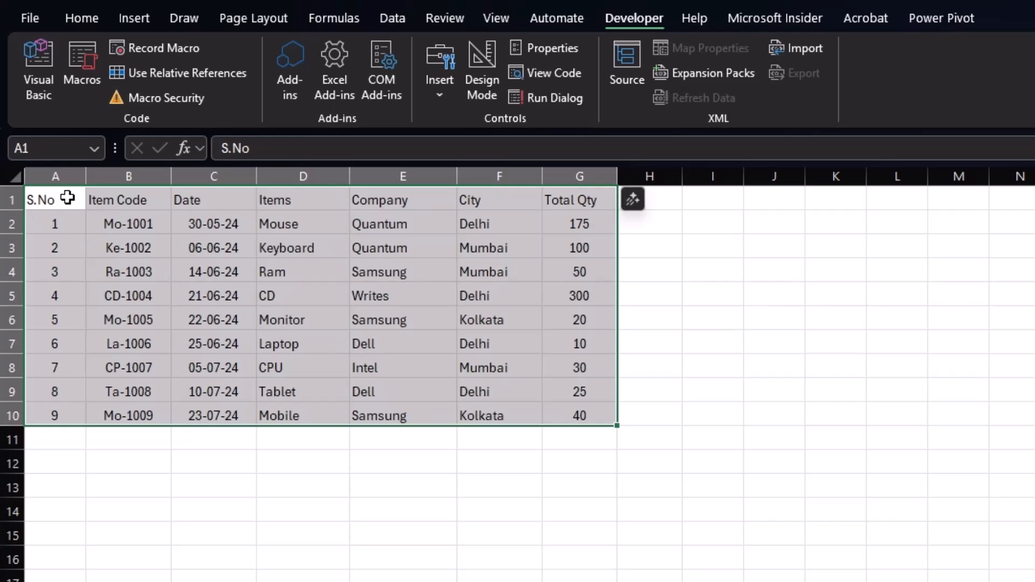
left_click(132, 269)
left_click(210, 273)
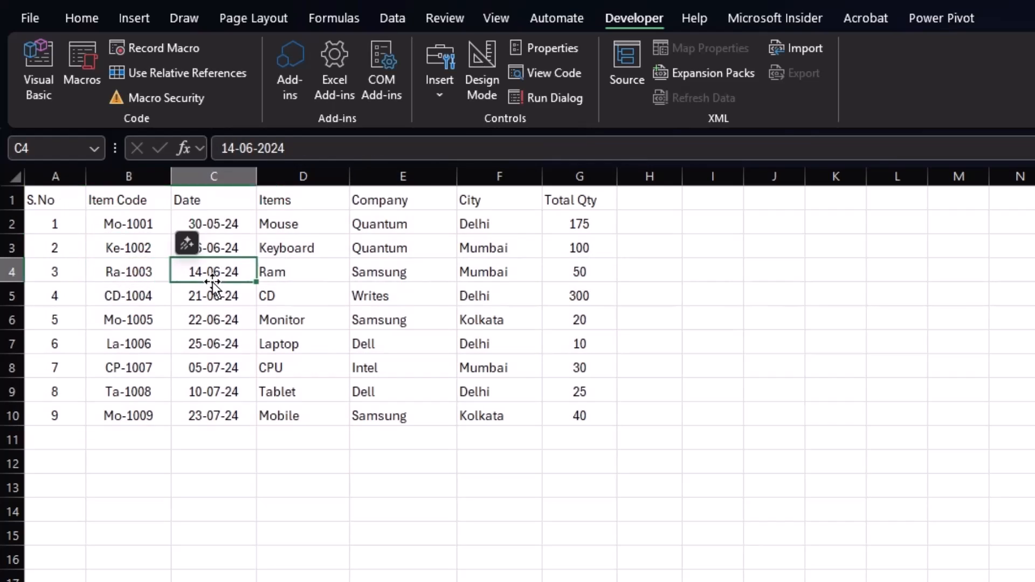
left_click(115, 296)
left_click(48, 201)
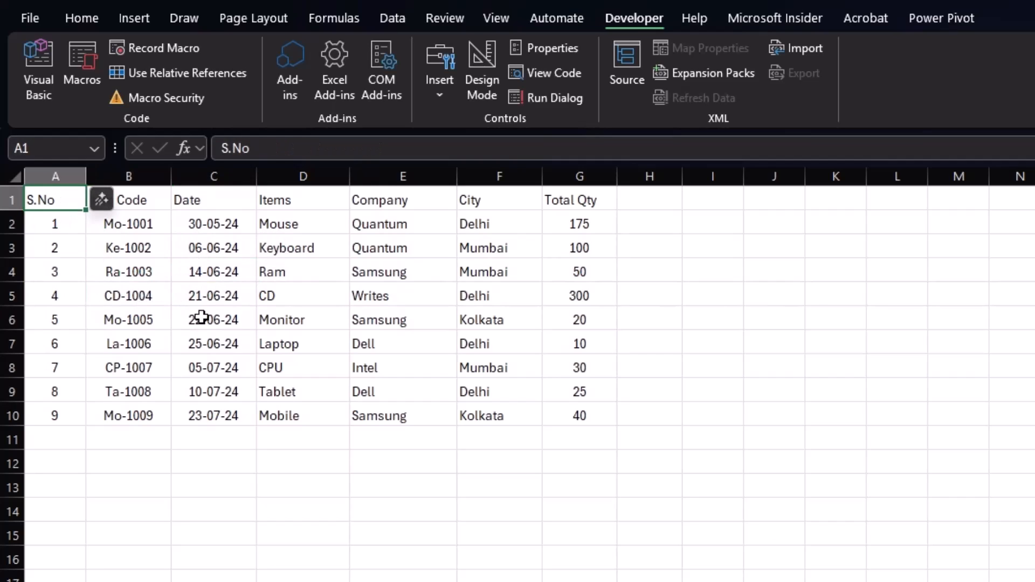
left_click(162, 291)
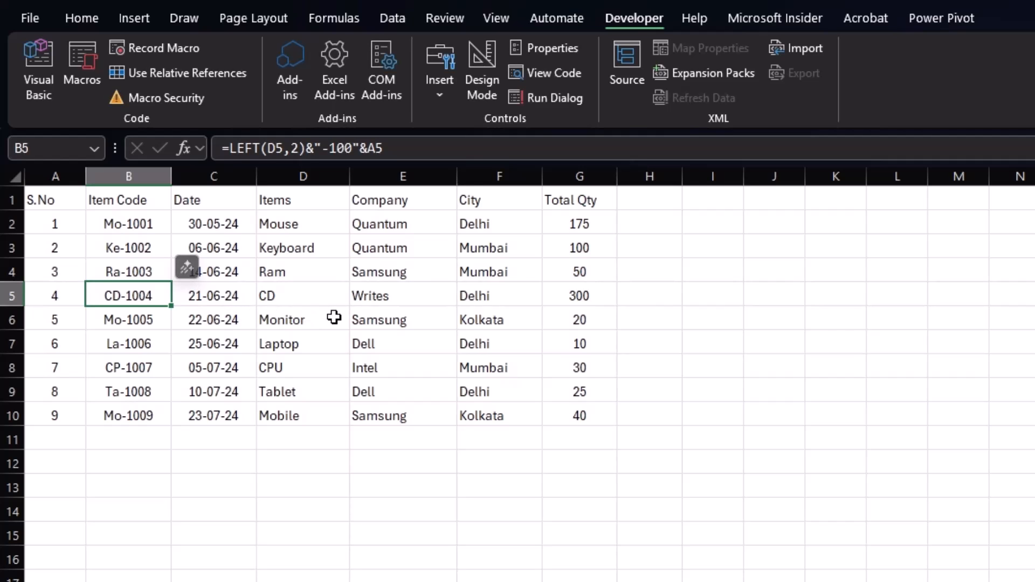
- Set up a new macro recording and name the macro format
left_click(162, 49)
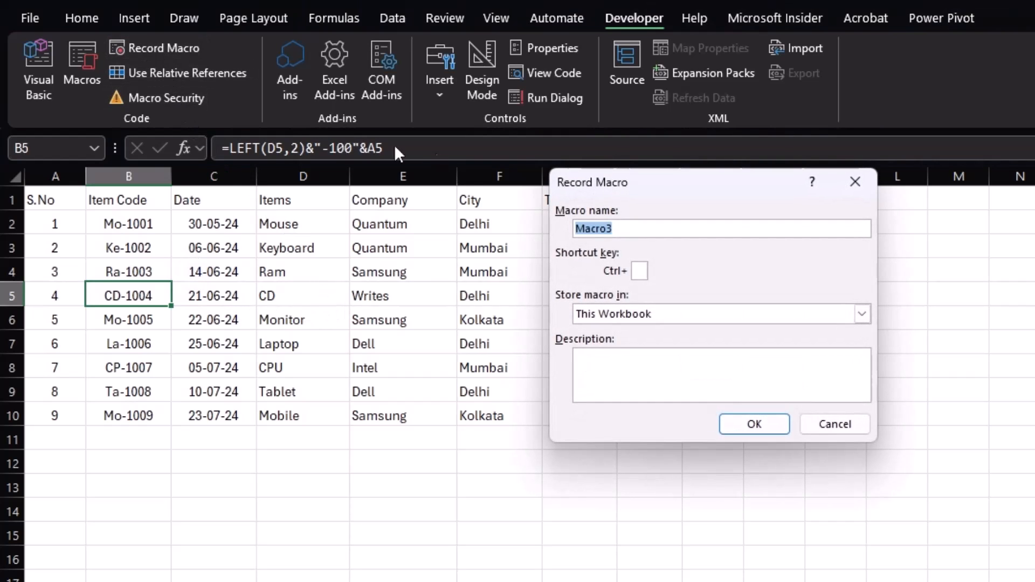
left_click_drag(664, 176, 577, 209)
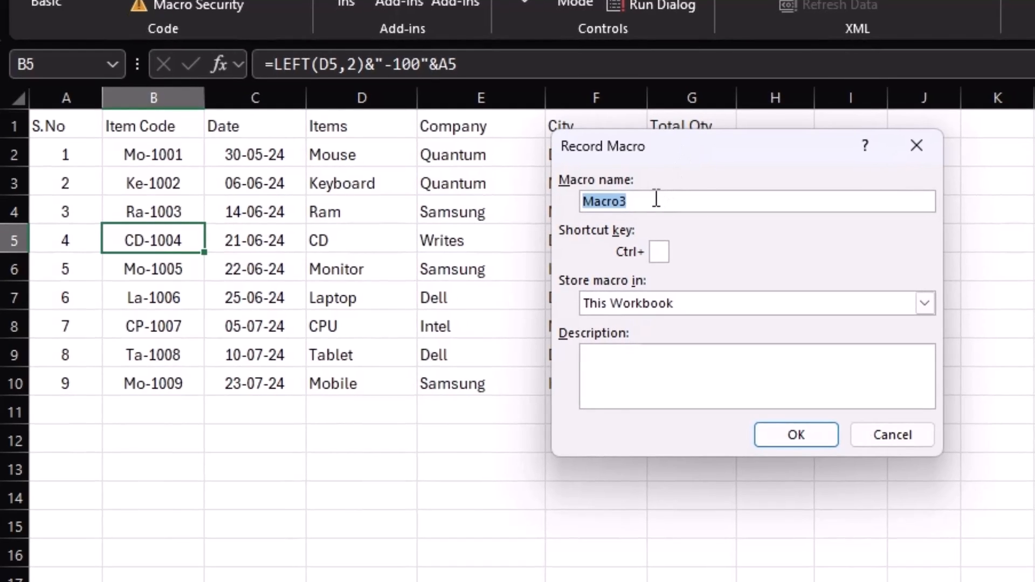
type("format")
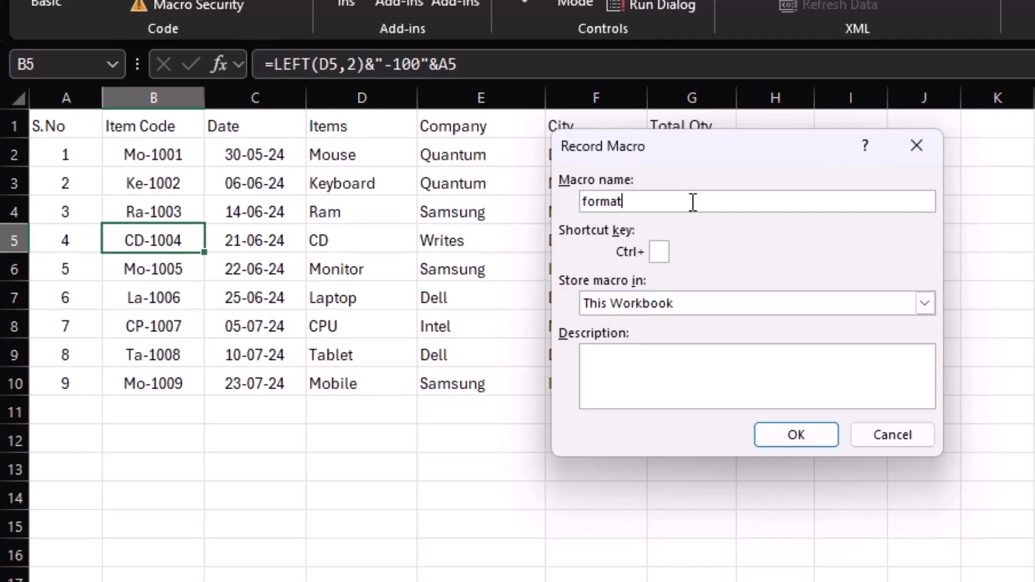
- Try extending the macro name to format_cell, and shorten it back to format
type("cell")
left_click(626, 201)
key("BackSpace")
type("_")
left_click(674, 203)
key("BackSpace")
key("BackSpace")
key("BackSpace")
key("BackSpace")
key("BackSpace")
- Try to record the macro with 3 as its shortcut key and This Workbook as its storage location
left_click(658, 253)
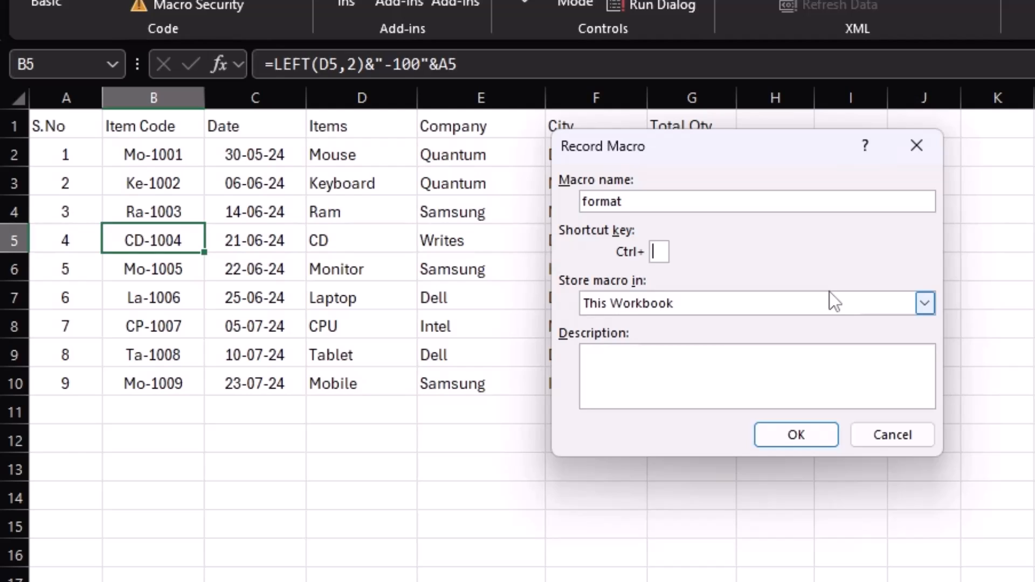
type("3")
key("Tab")
key("Tab")
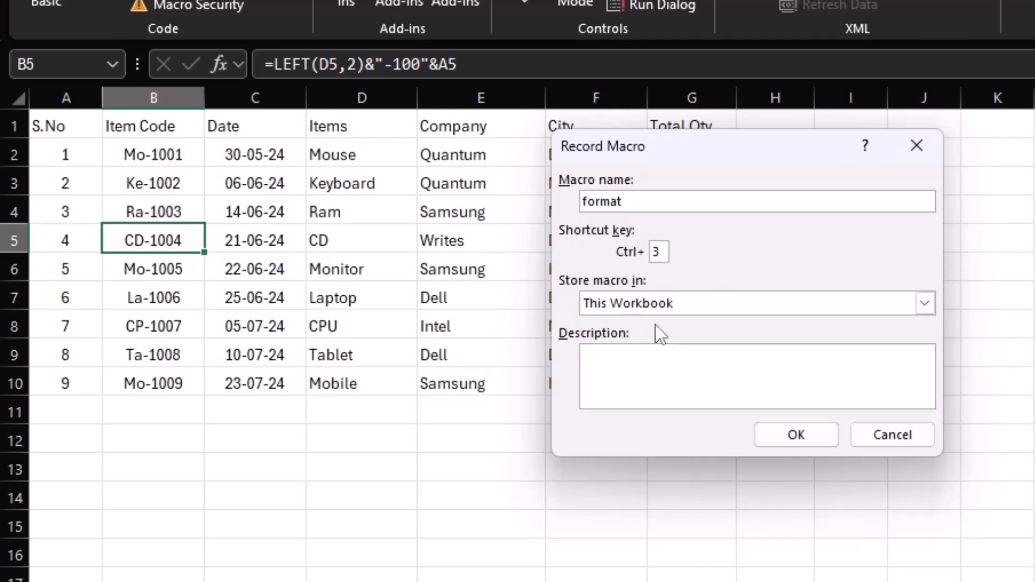
left_click(924, 303)
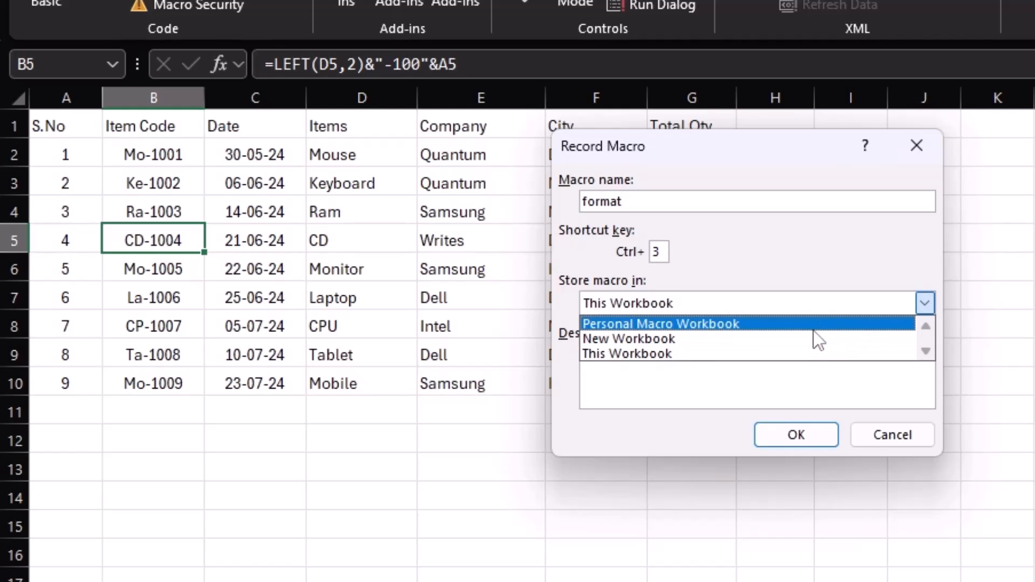
left_click(800, 354)
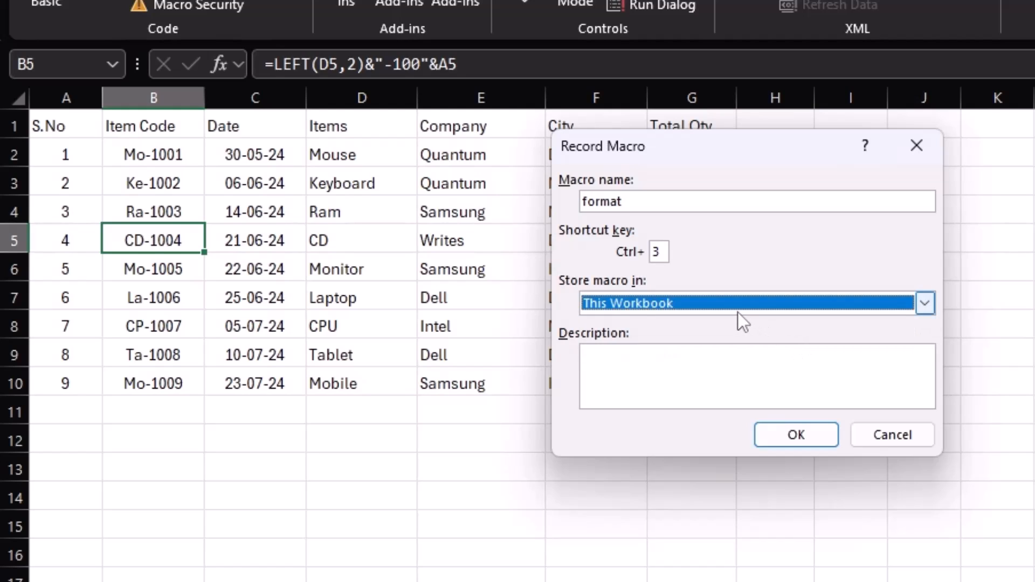
left_click(662, 359)
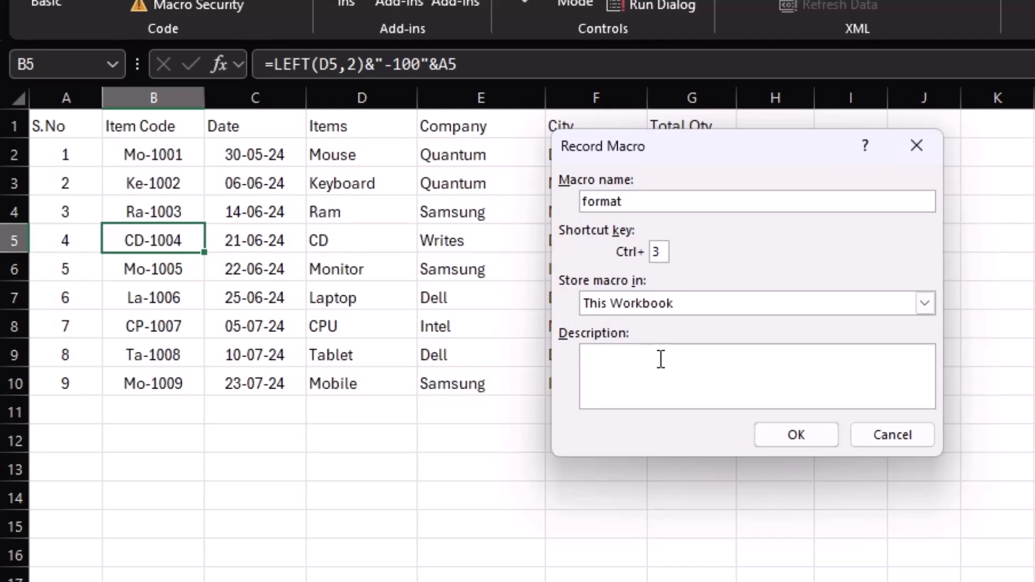
left_click(786, 437)
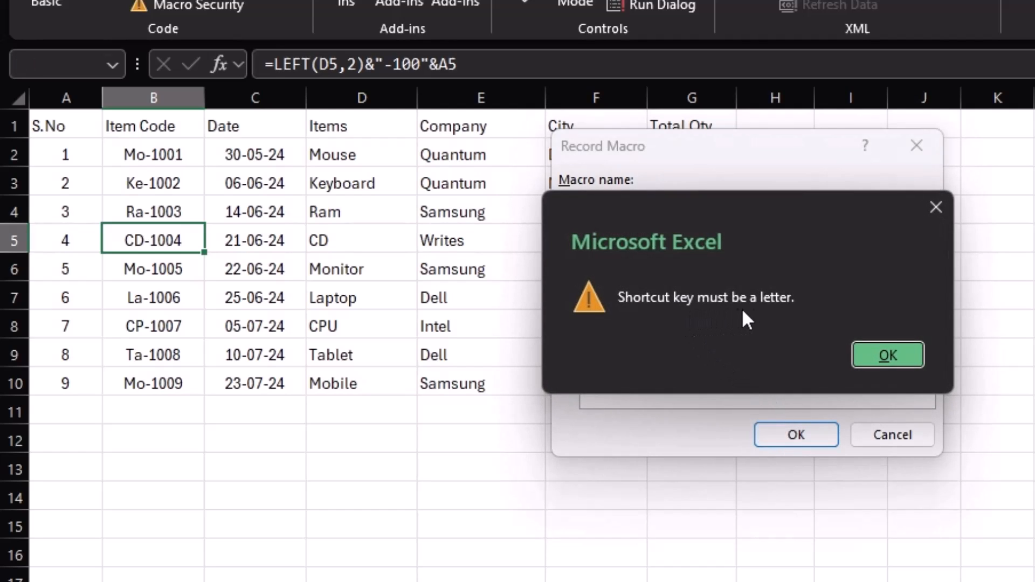
left_click(895, 355)
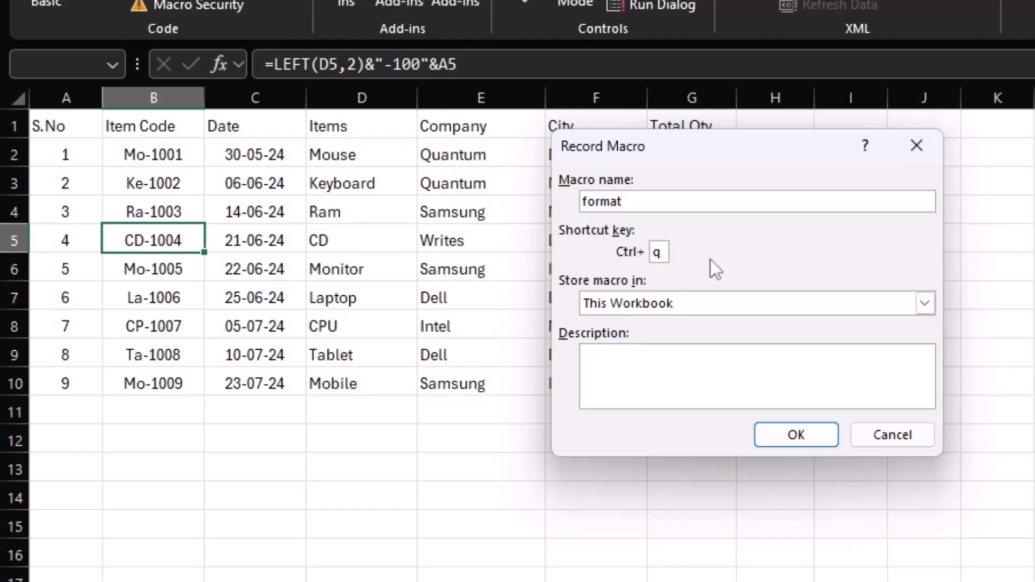
- Set the macro's shortcut key to q and start recording
left_click(797, 435)
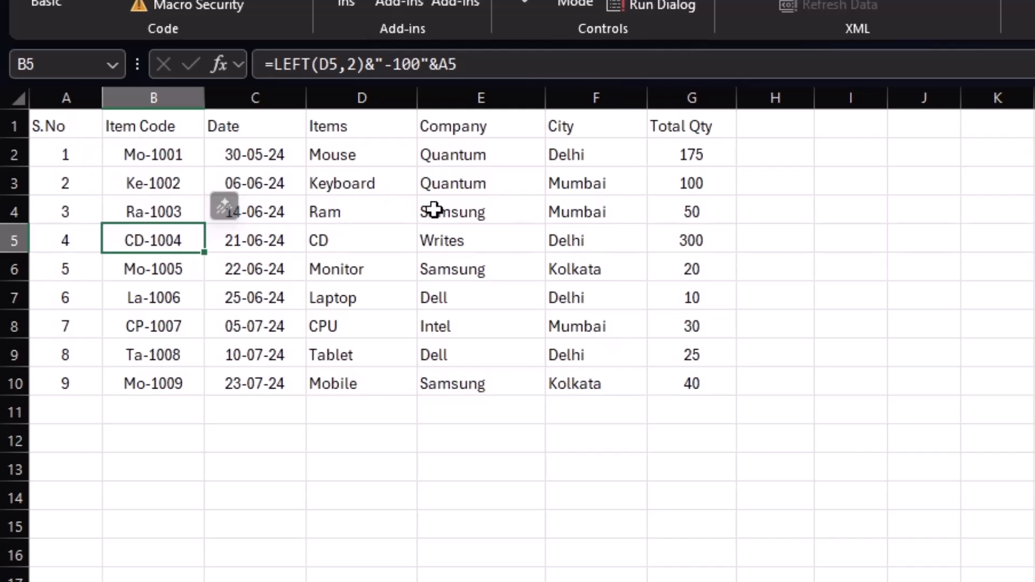
- Make the header row A1:G1 bold and fill it with light green
left_click(61, 126)
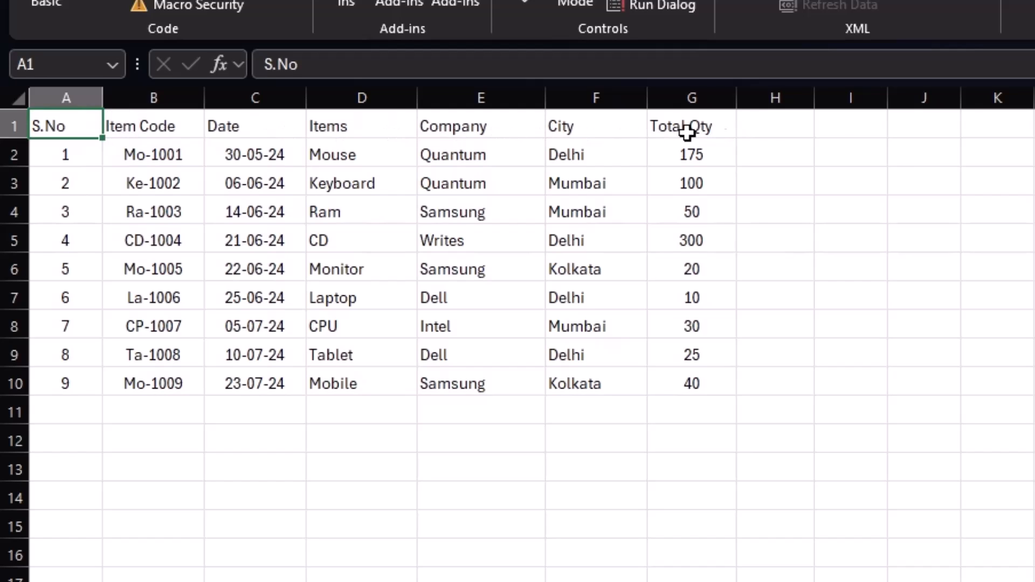
key("ctrl+shift+Right")
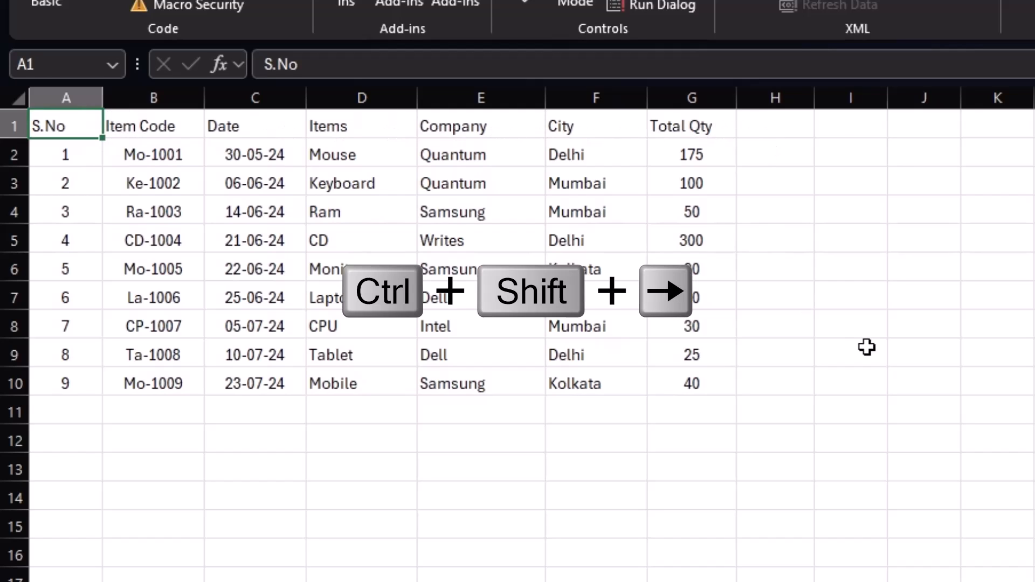
key("ctrl+shift+Right")
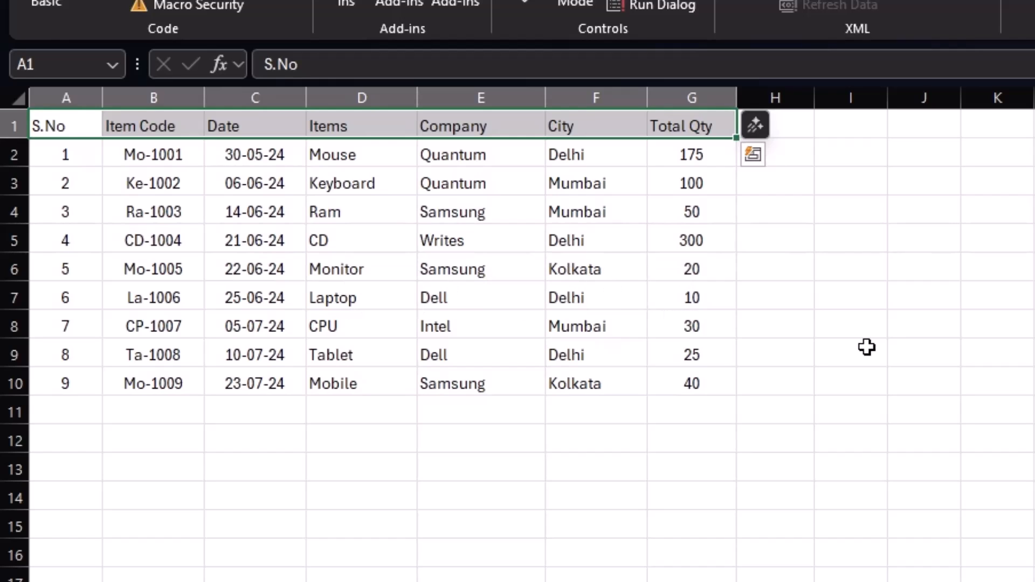
key("ctrl+b")
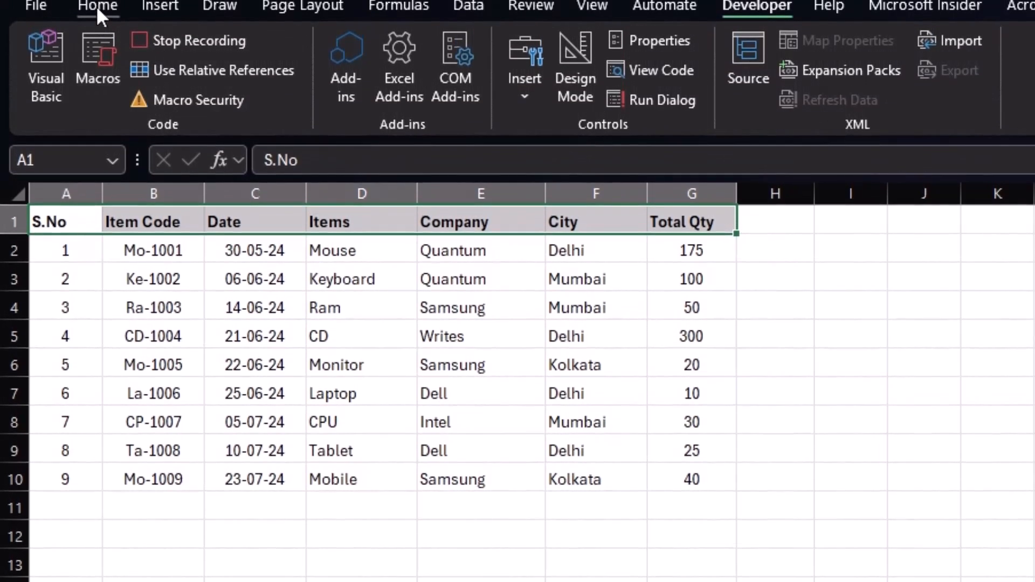
left_click(98, 7)
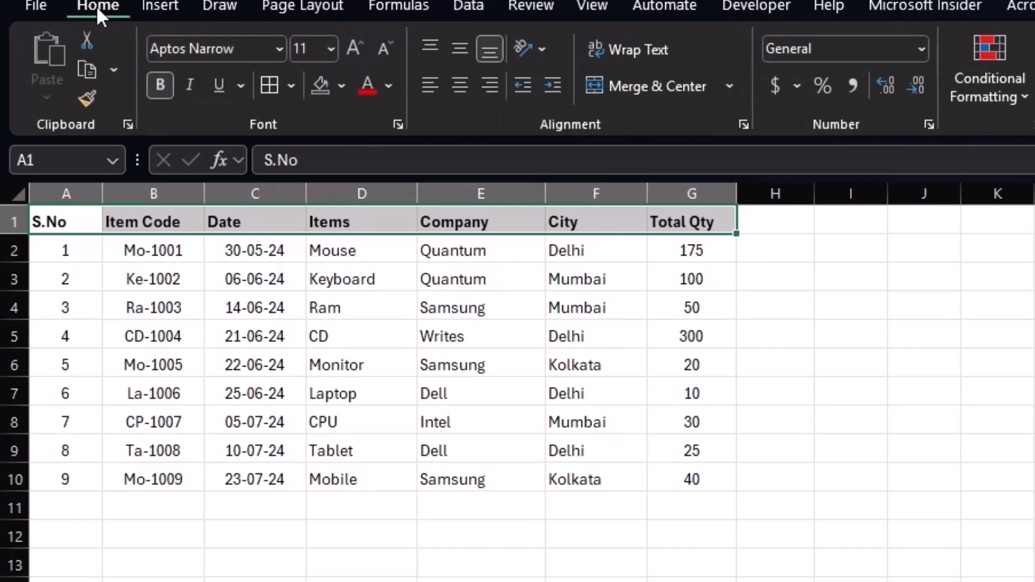
left_click(340, 86)
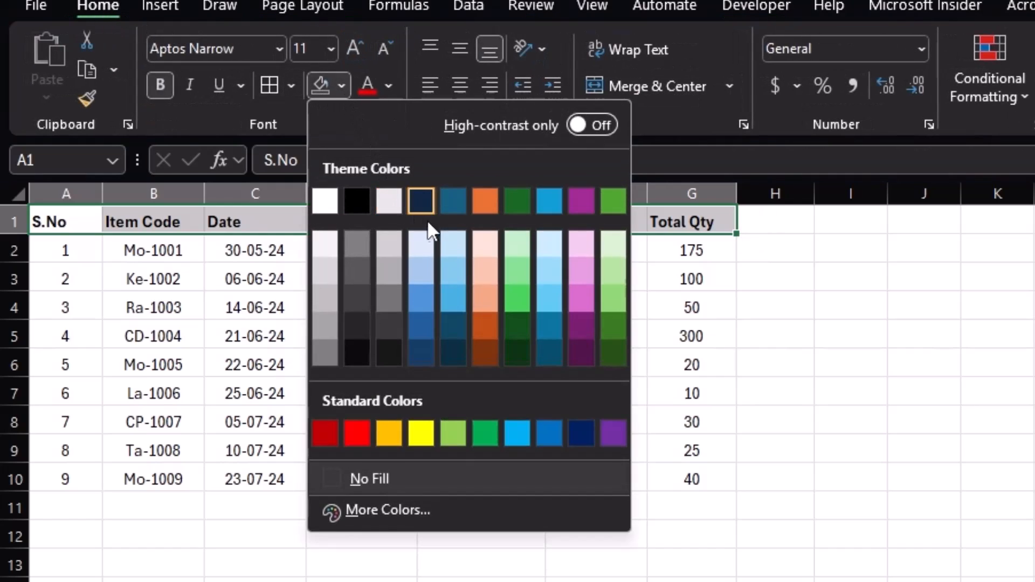
left_click(515, 244)
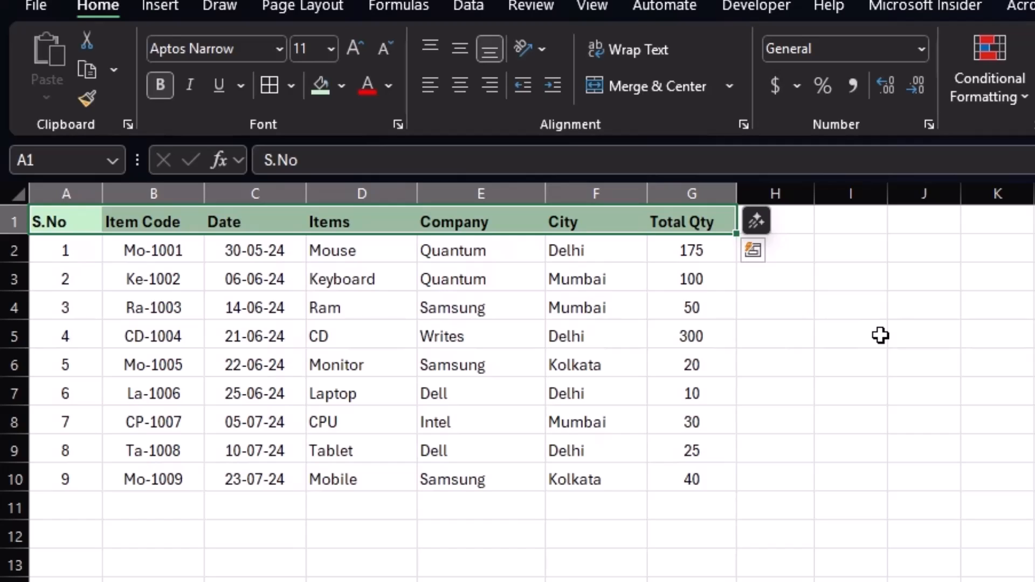
- Set the whole table A1:G10 to font size 14 and add borders around all its cells
key("ctrl+shift+Down")
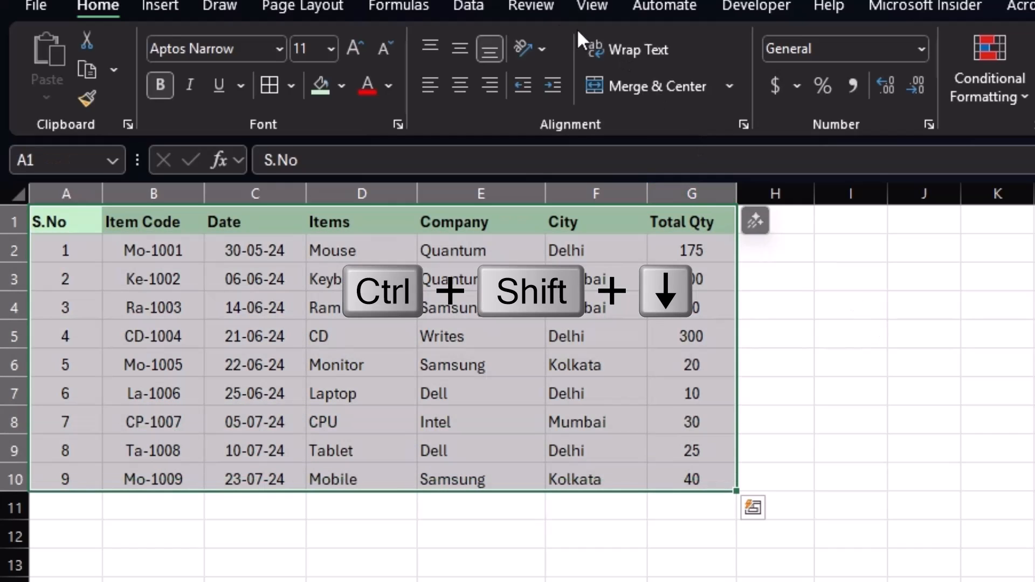
left_click(331, 46)
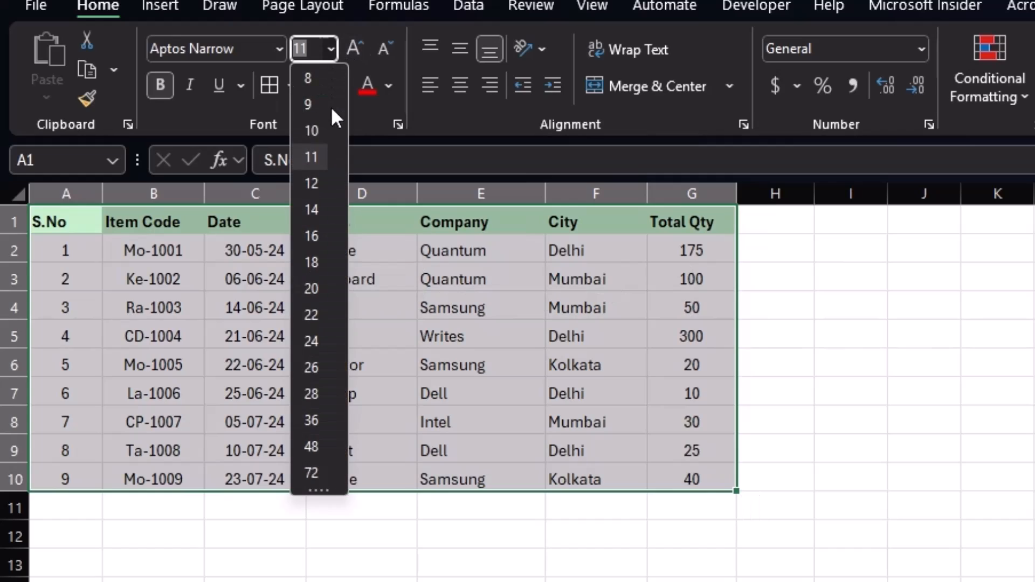
left_click(316, 210)
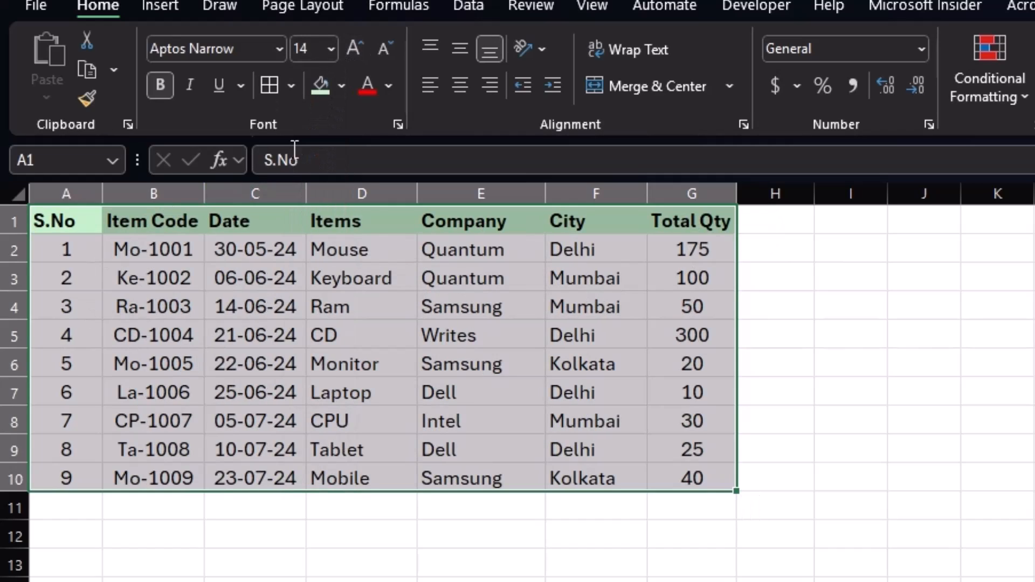
left_click(271, 84)
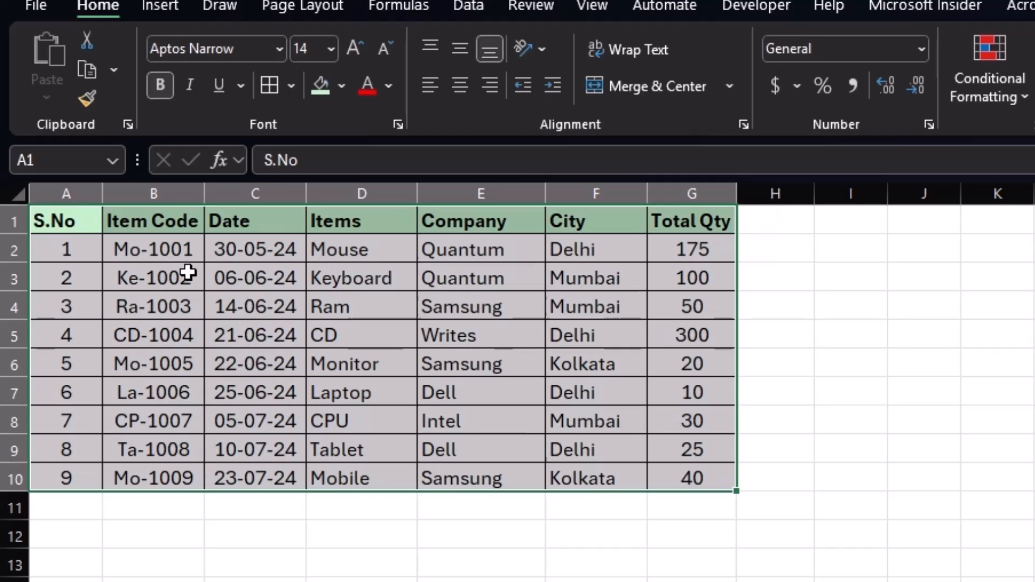
- Return the selection to cell A1 and stop recording the macro
left_click(73, 223)
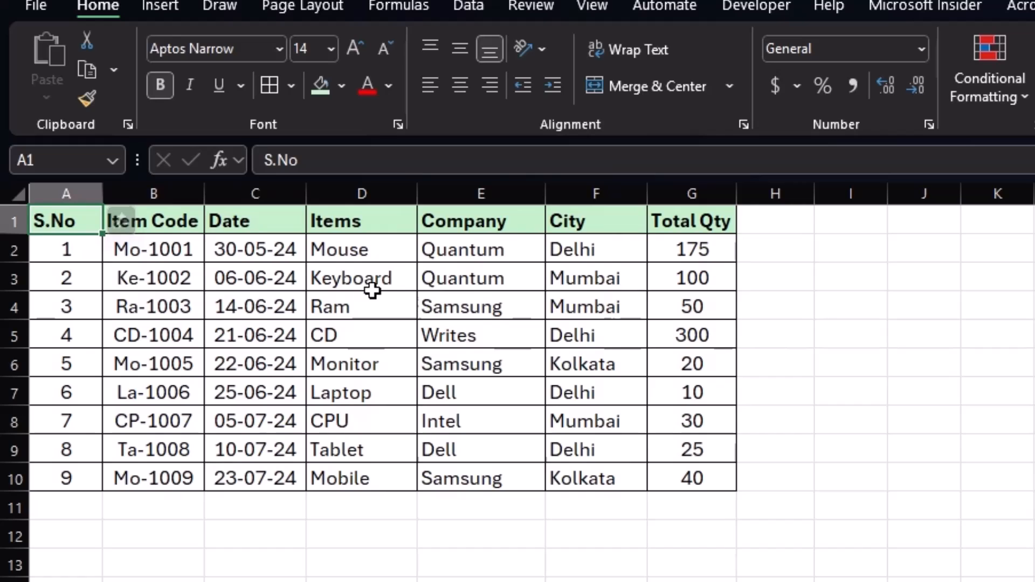
left_click(733, 4)
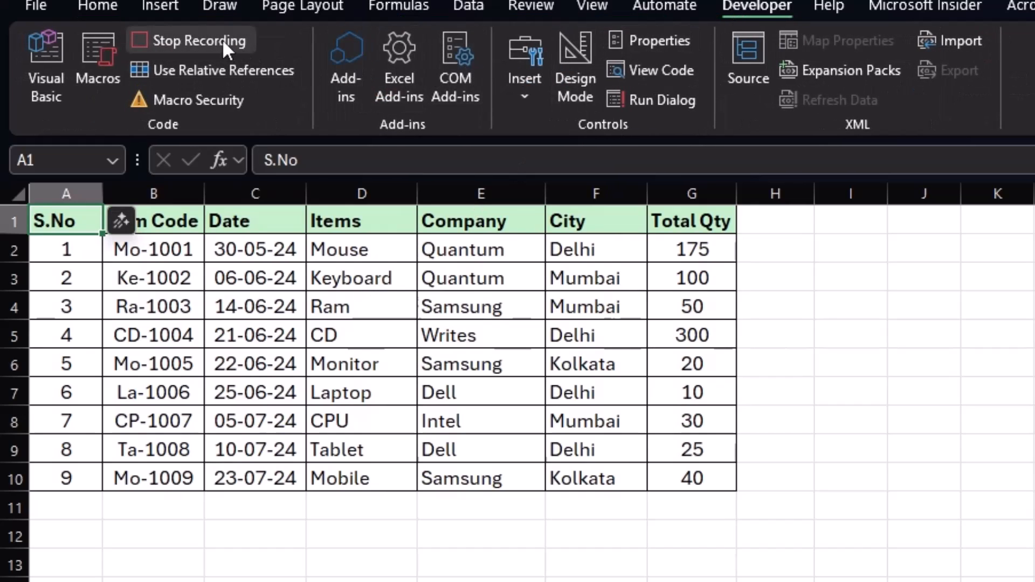
left_click(200, 39)
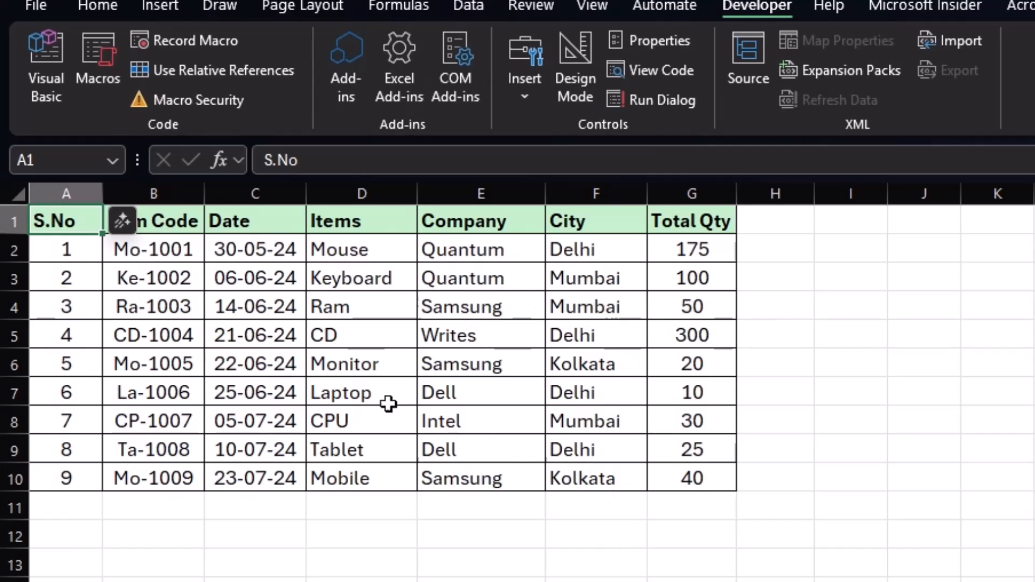
- Clear all formatting from the item table A1:G10, leaving its data in place
left_click_drag(38, 221, 679, 478)
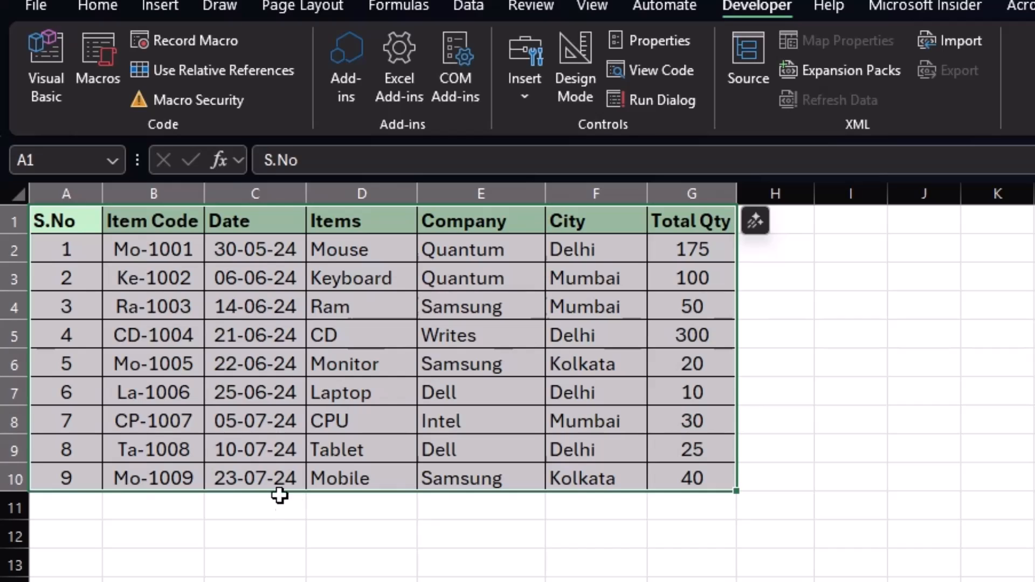
left_click(98, 7)
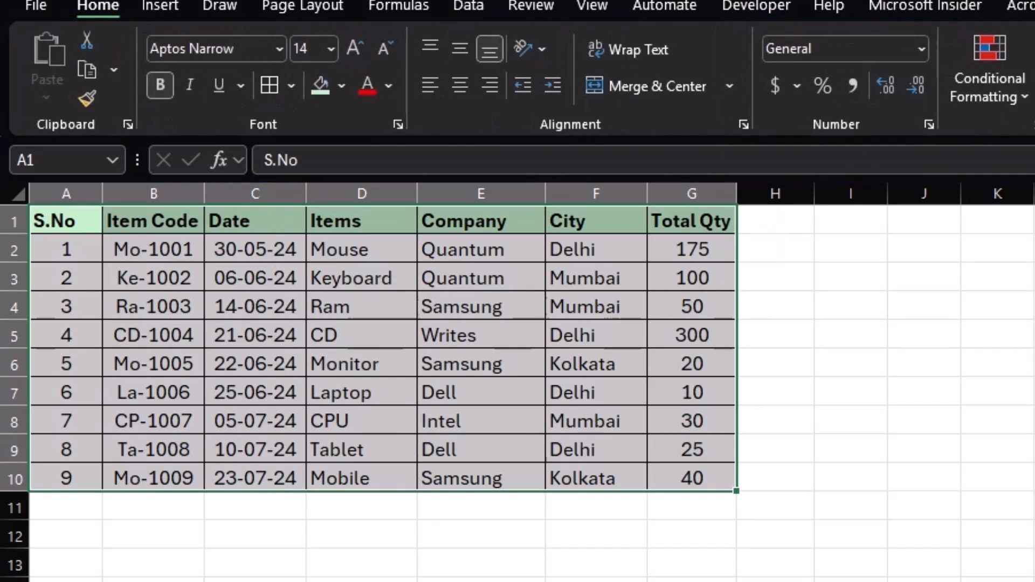
key("alt+h")
key("e")
key("f")
left_click(848, 388)
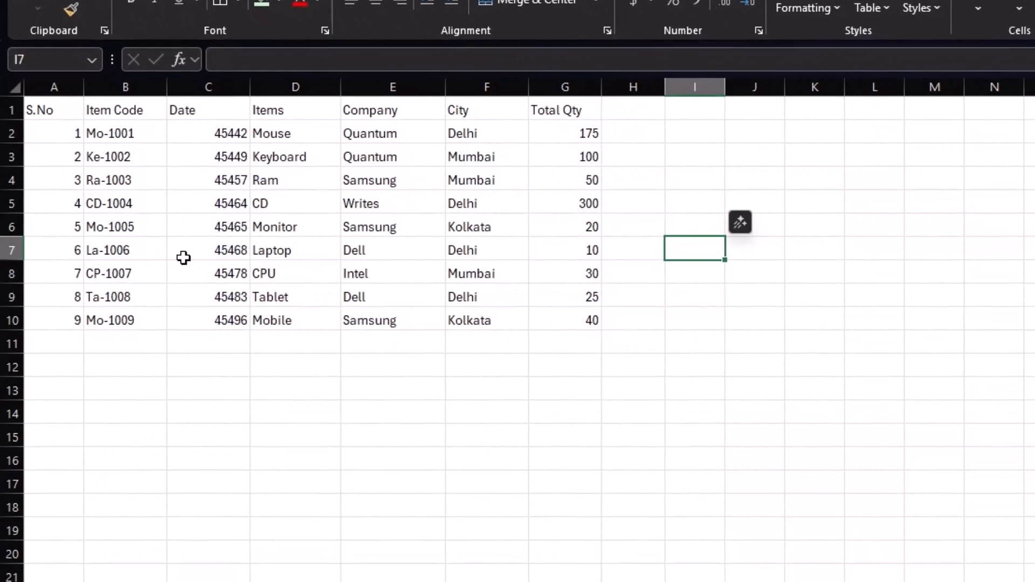
- Copy the unformatted item table A1:G10 to cell A1 of a blank sheet and widen the columns to fit
left_click_drag(54, 108, 581, 311)
key("ctrl+c")
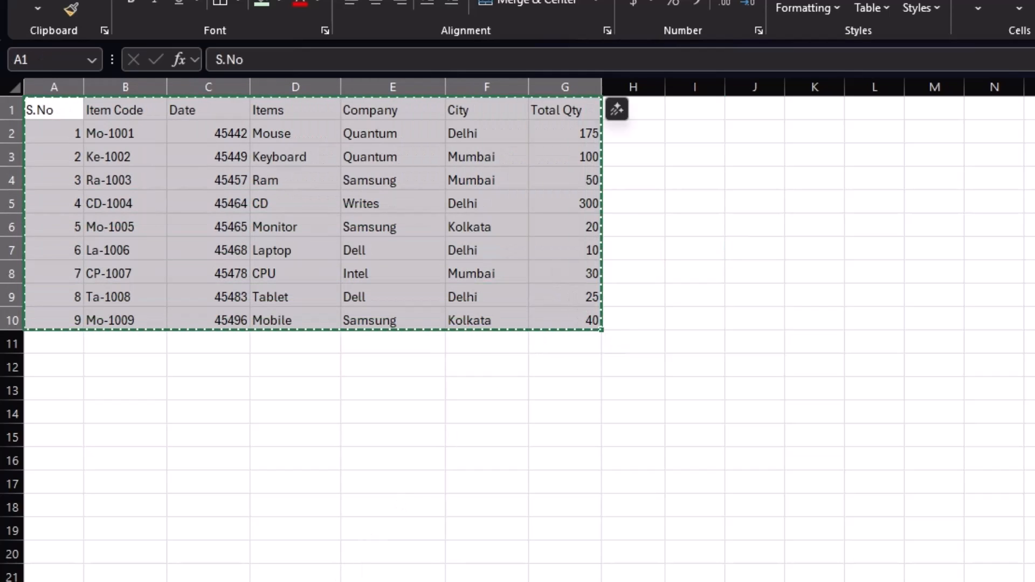
left_click(162, 581)
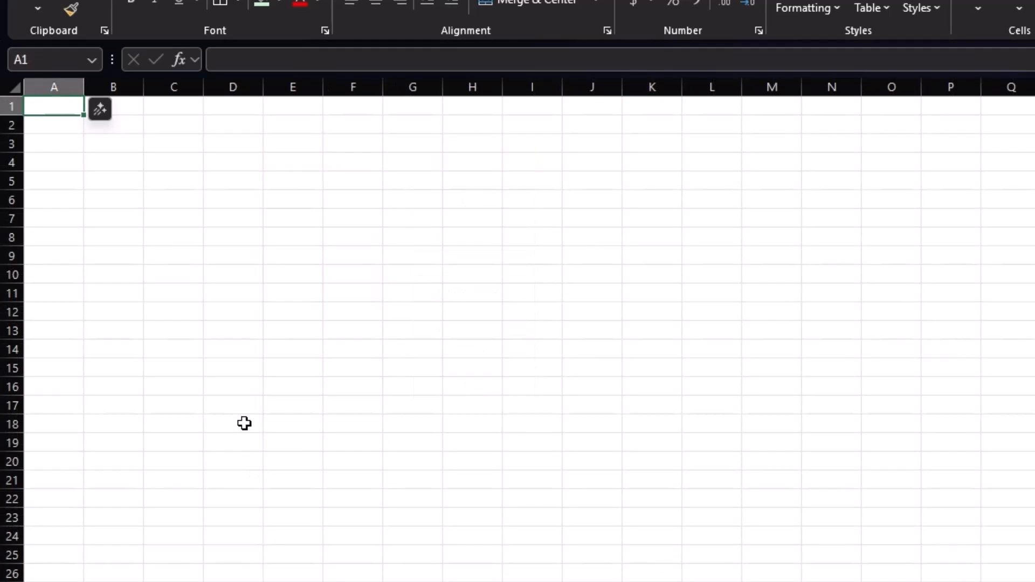
key("ctrl+v")
left_click_drag(144, 85, 169, 84)
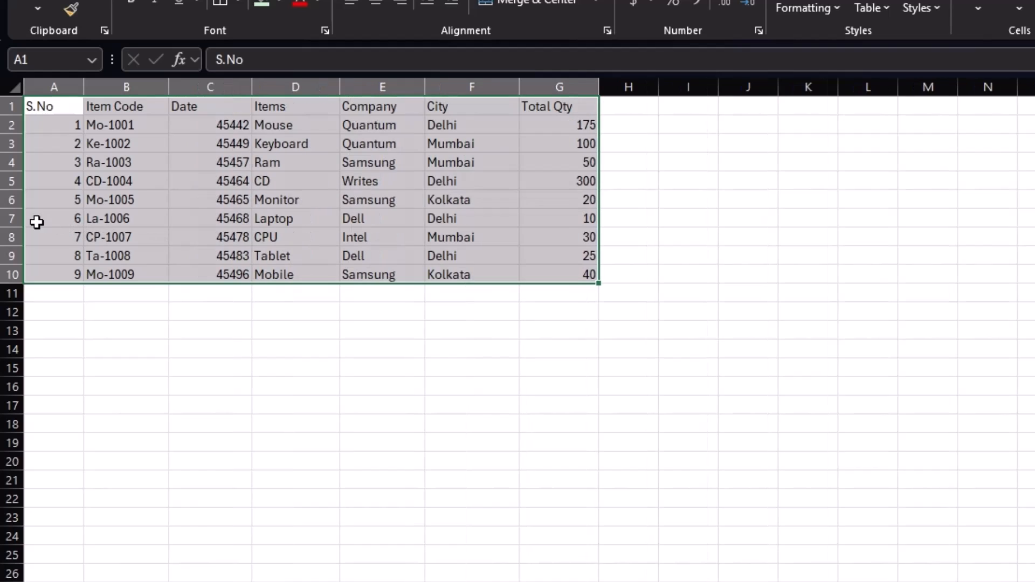
- Delete the last four item rows, A7:G10, from the copied table
left_click_drag(38, 222, 604, 310)
key("Delete")
left_click(504, 402)
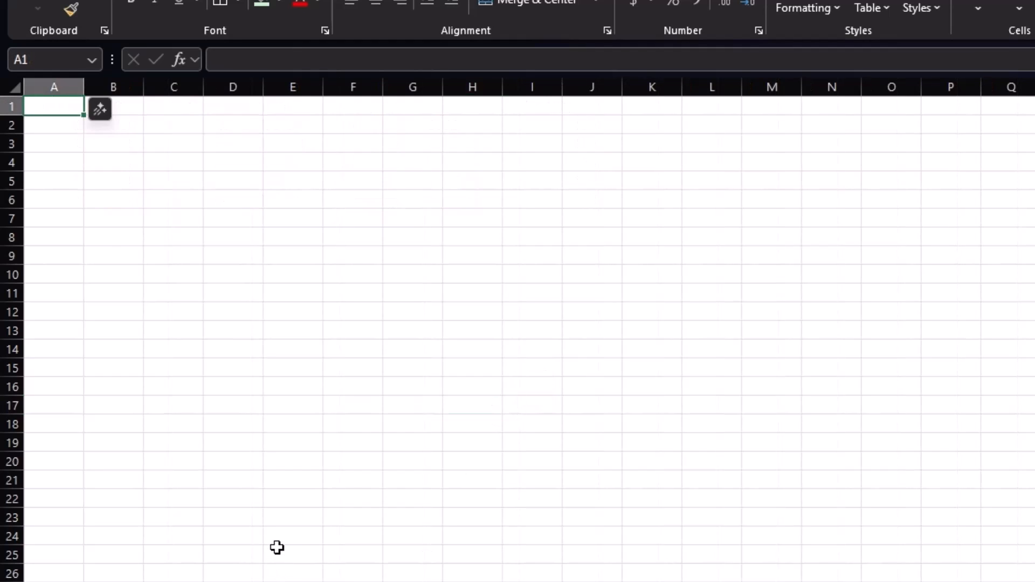
- Paste the full item table A1:G10 at cell A1 of another blank sheet and widen its columns
key("ctrl+v")
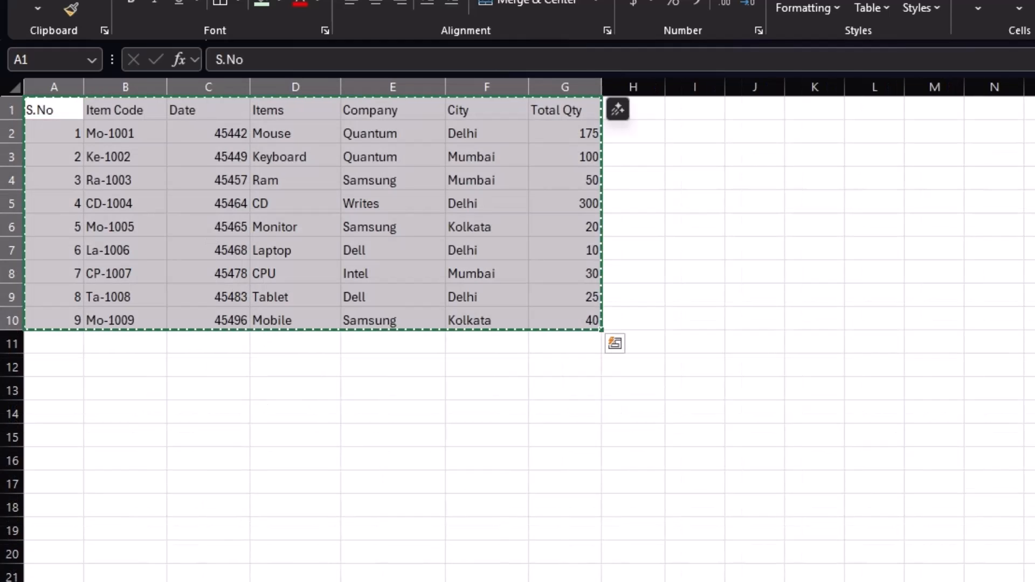
key("ctrl+z")
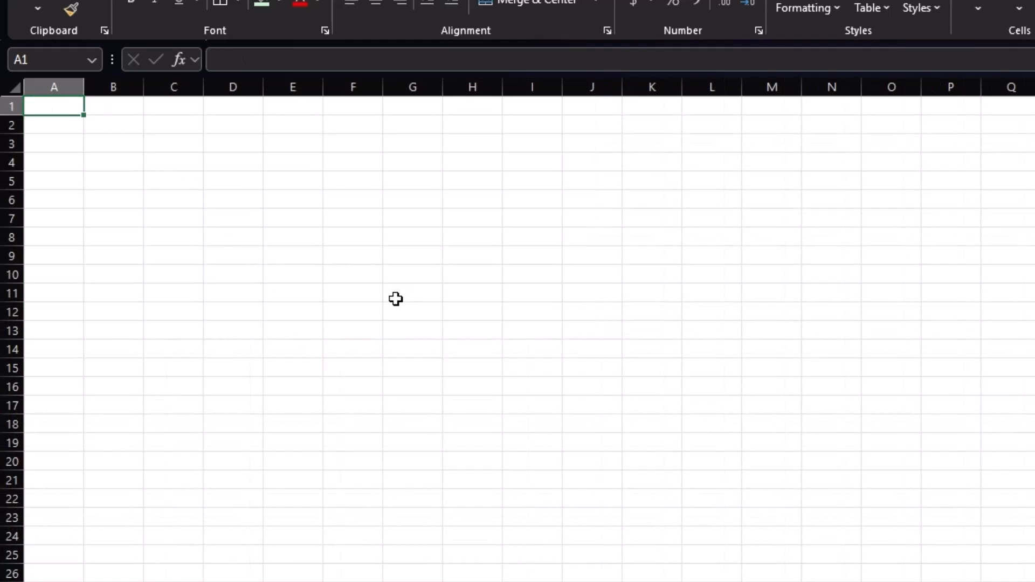
type("S.No\tItem Code\tDate\tItems\tCompany\tCity\tTotal Qty 1\tMo-1001\t45442\tMouse\tQuantum\tDelhi\t175 2\tKe-1002\t45449\tKeyboard\tQuantum\tMumbai\t100 3\tRa-1003\t45457\tRam\tSamsung\tMumbai\t50 4\tCD-1004\t45464\tCD\tWrites\tDelhi\t300 5\tMo-1005\t45465\tMonitor\tSamsung\tKolkata\t20 6\tLa-1006\t45468\tLaptop\tDell\tDelhi\t10 7\tCP-1007\t45478\tCPU\tIntel\tMumbai\t30 8\tTa-1008\t45483\tTablet\tDell\tDelhi\t25 9\tMo-1009\t45496\tMobile\tSamsung\tKolkata\t40")
left_click_drag(143, 87, 630, 94)
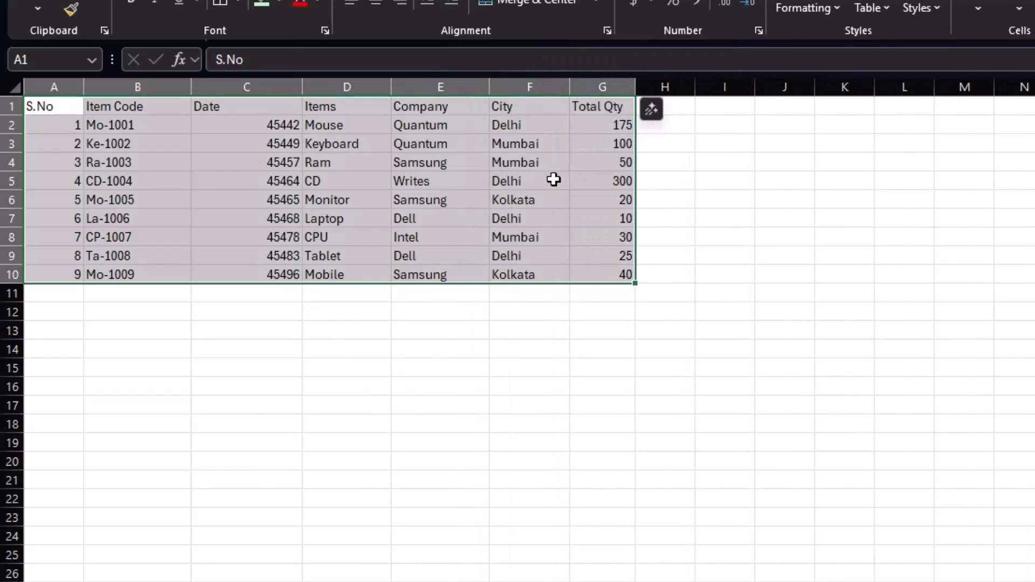
left_click(162, 257)
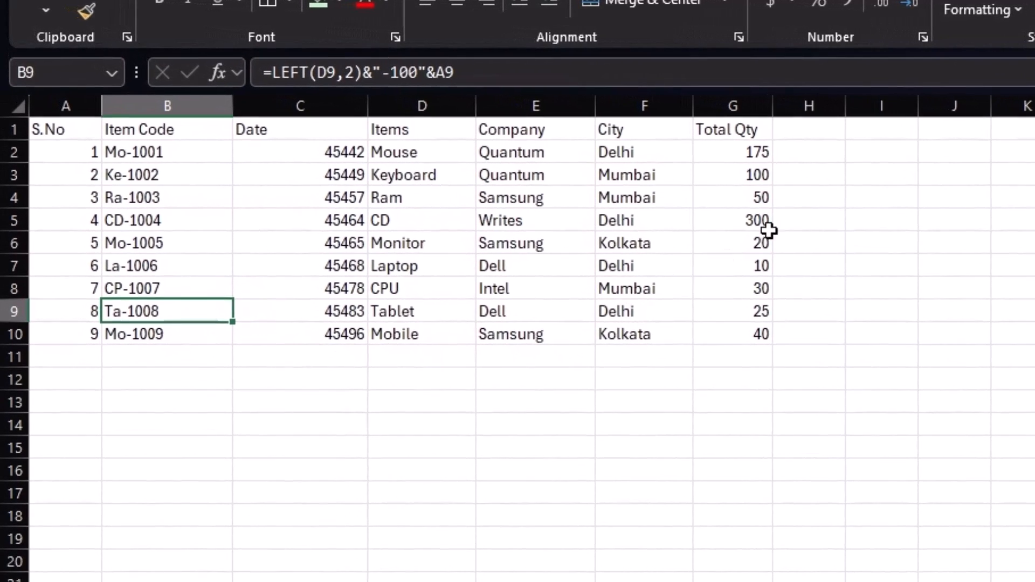
- Add the header amt in cell H1, beside Total Qty
left_click(818, 133)
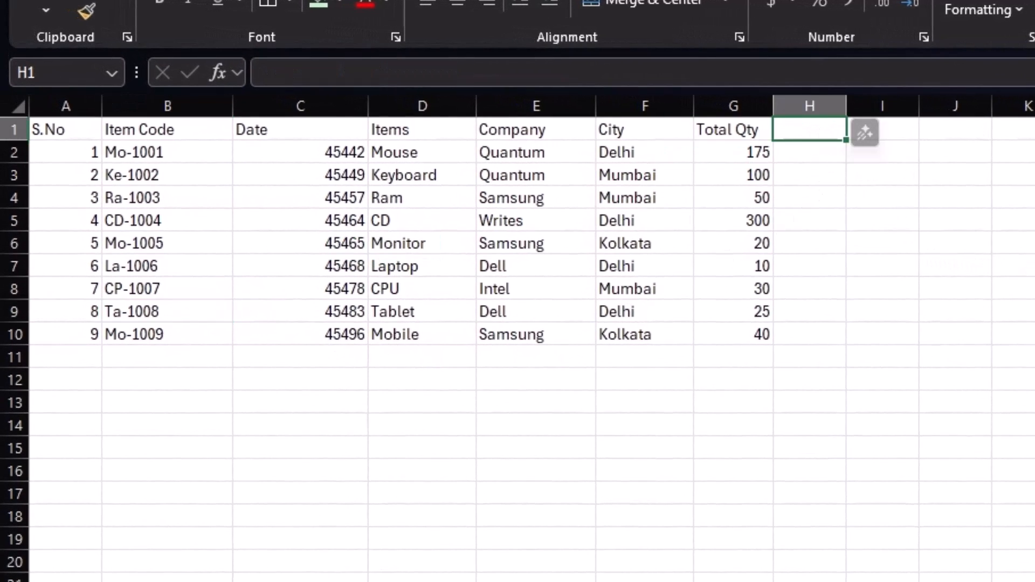
type("amo")
key("BackSpace")
type("t")
key("Return")
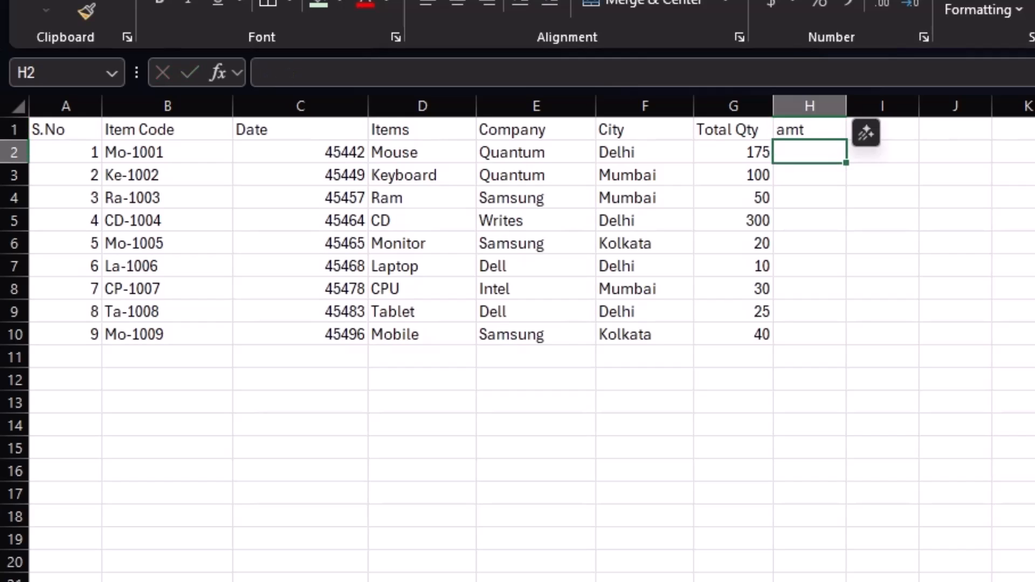
- Fill H2:H10 with the amounts 436, 6436, 464, 646, 6, 346, 436, 346 and 46
type("4")
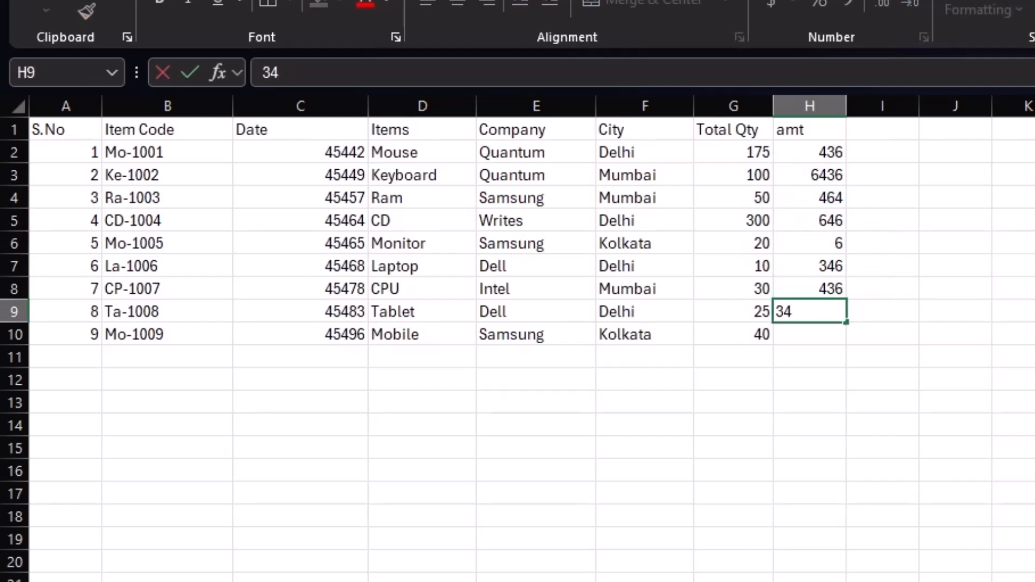
type("36 6436 464 646 6 346 436 346")
key("Return")
type("46")
key("Return")
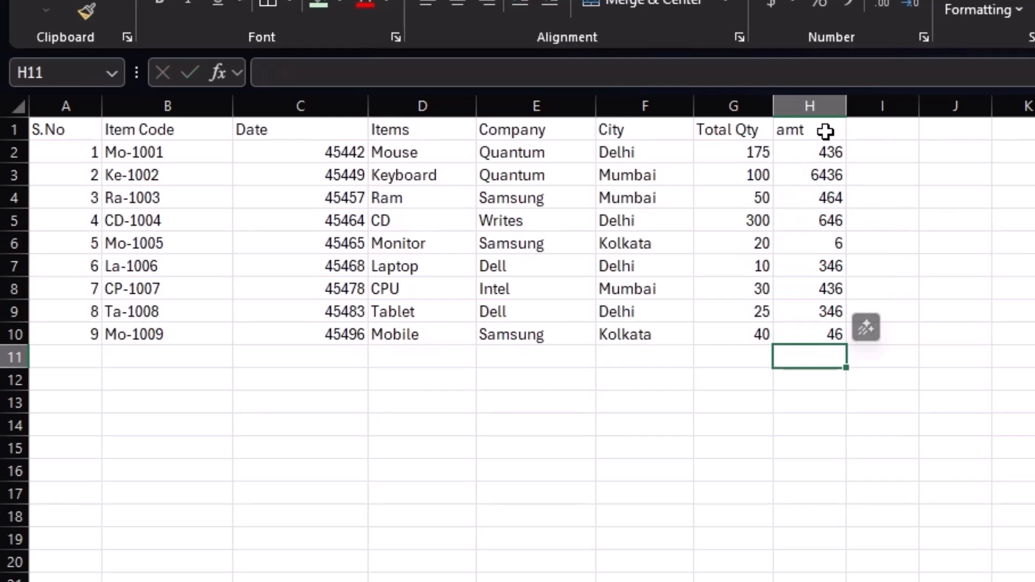
left_click_drag(825, 131, 827, 268)
left_click(760, 405)
left_click(908, 427)
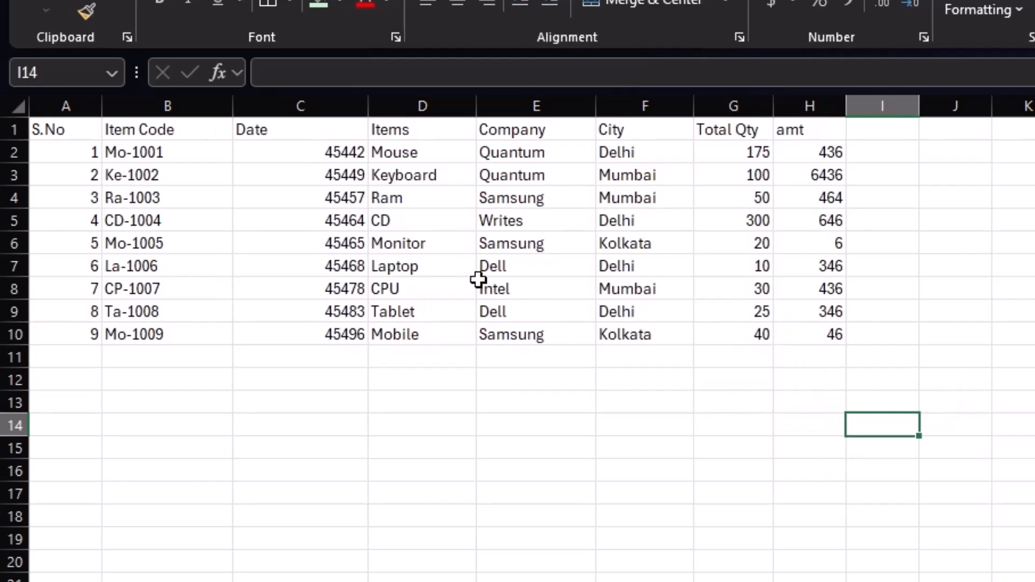
- Return to the original sheet and run the format macro on its nine-item table using the macro's assigned shortcut
left_click(493, 256)
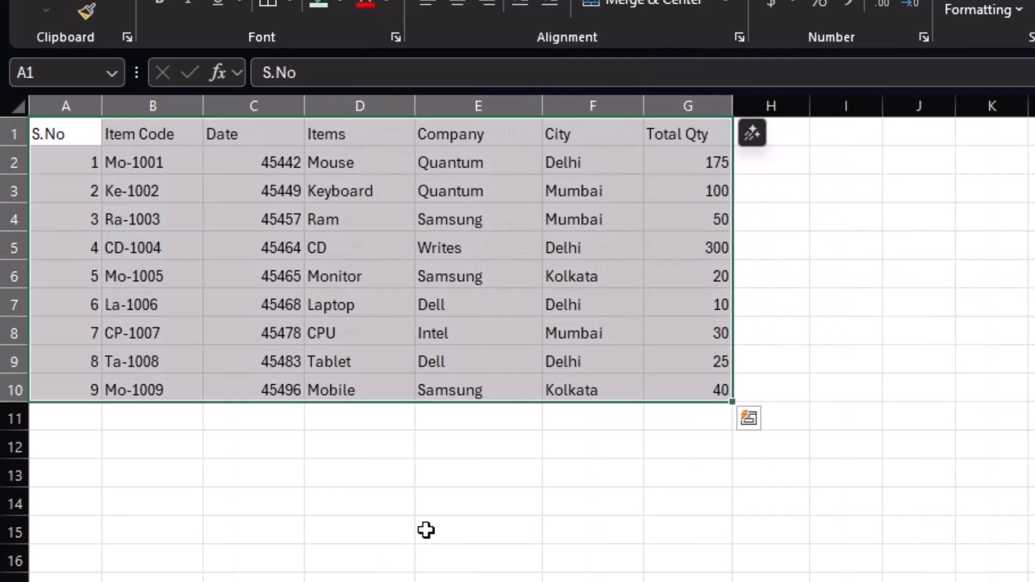
left_click(425, 526)
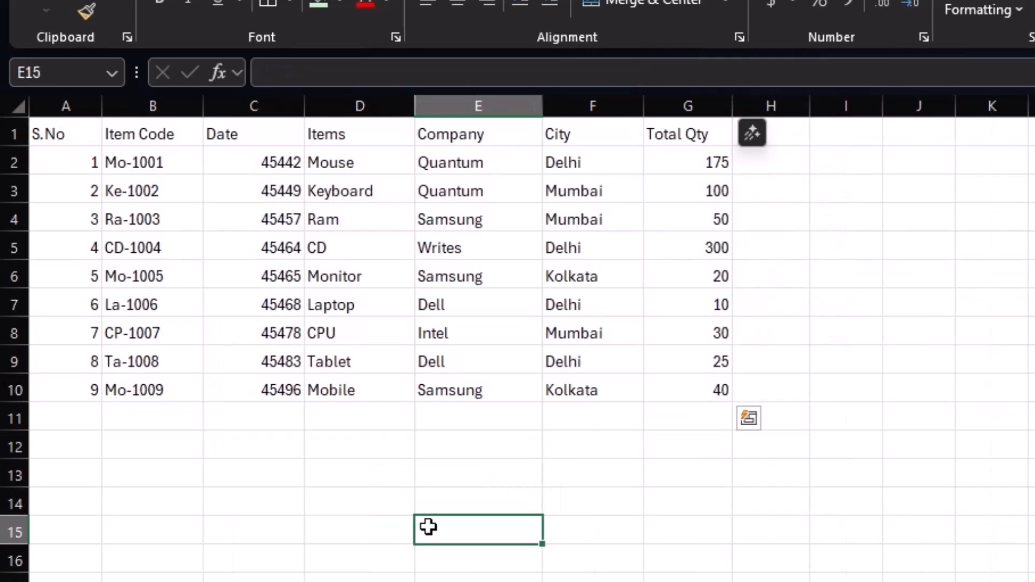
left_click(298, 276)
left_click(274, 199)
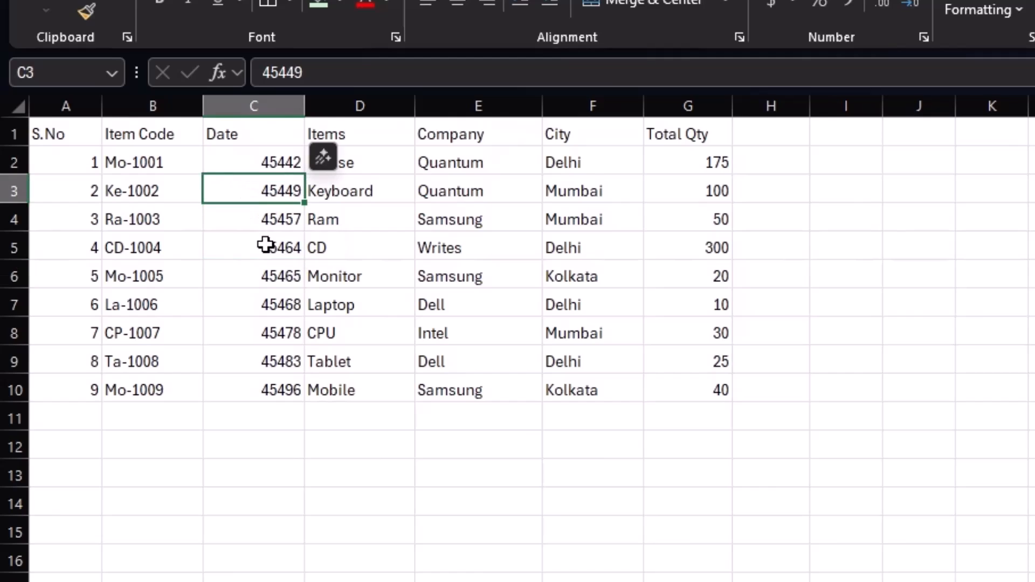
left_click(266, 245)
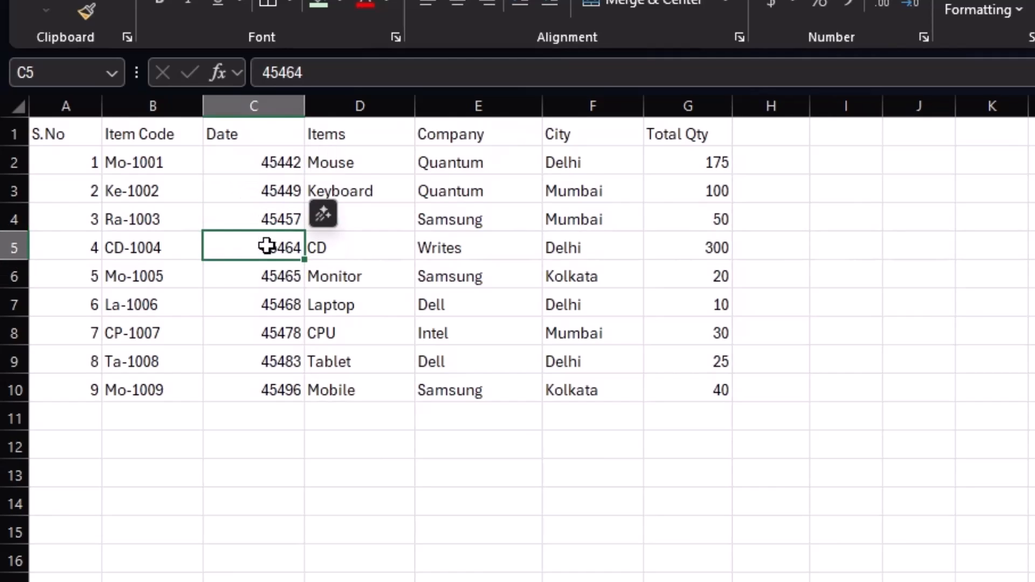
key("ctrl+q")
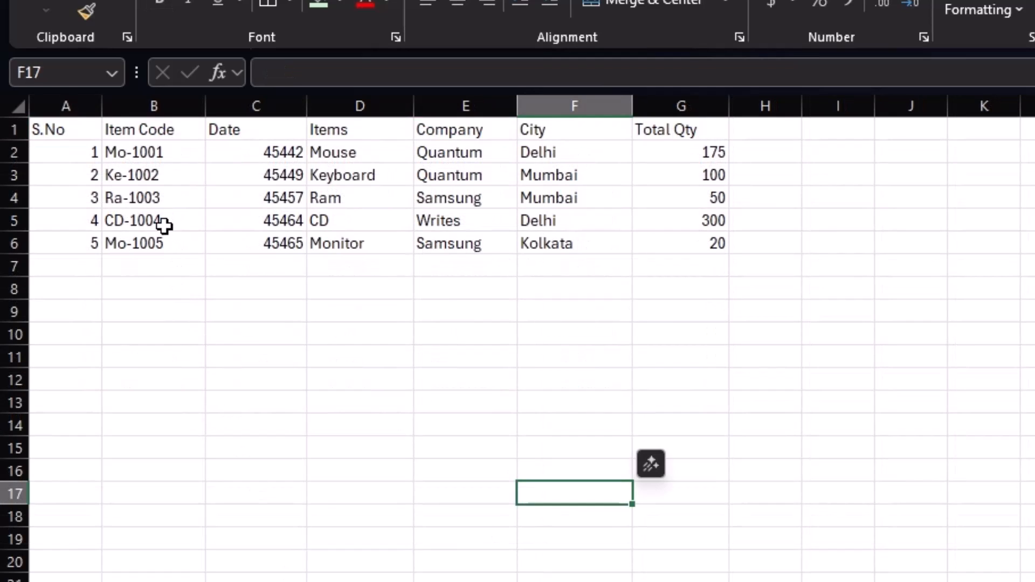
left_click(164, 225)
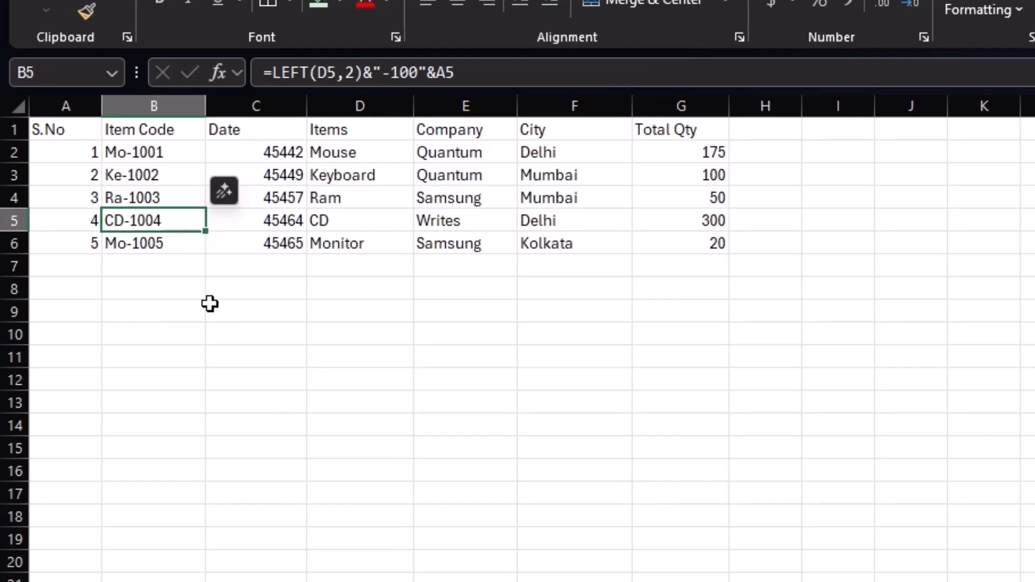
left_click(222, 308)
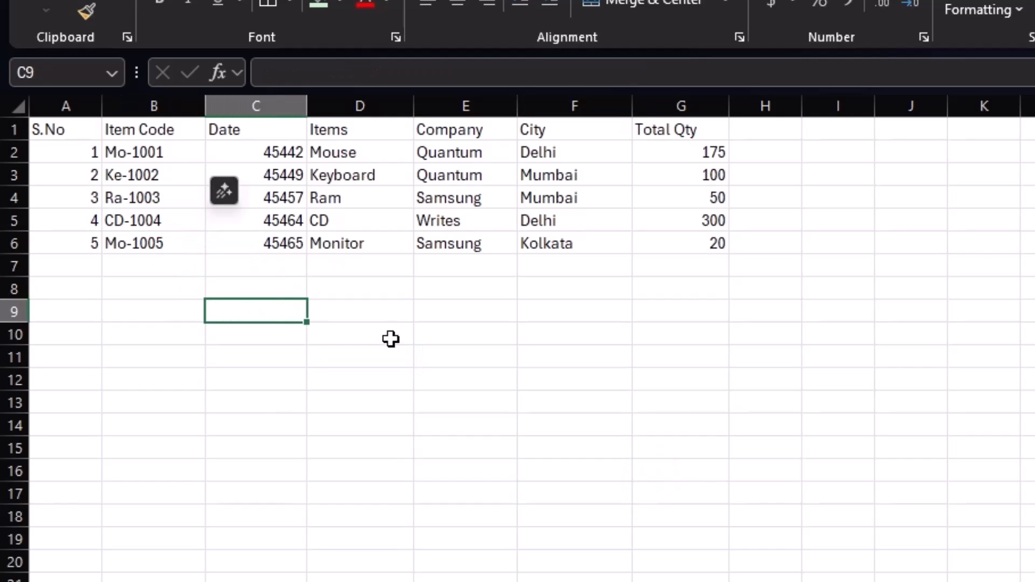
left_click(460, 407)
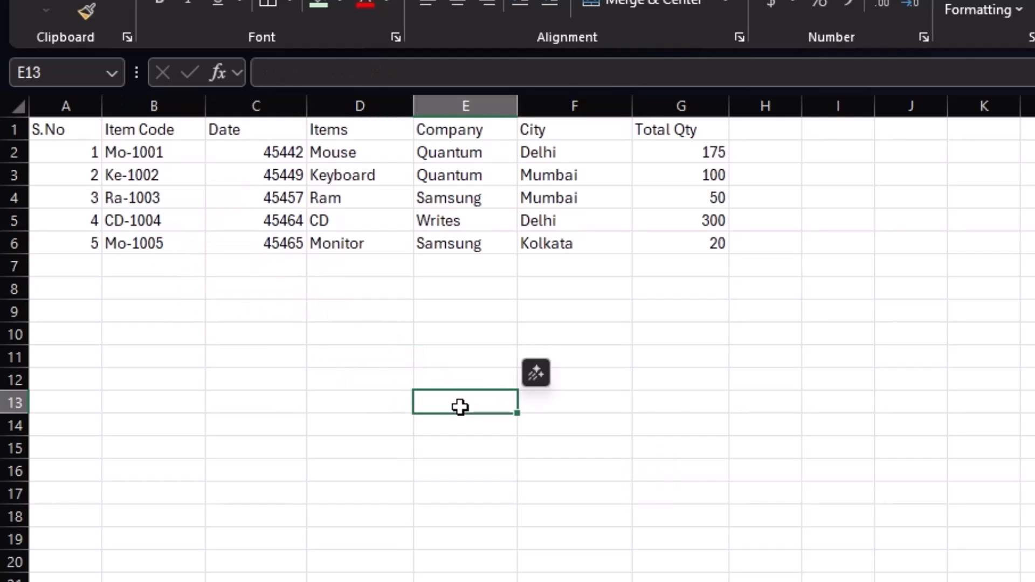
left_click(58, 131)
left_click(403, 396)
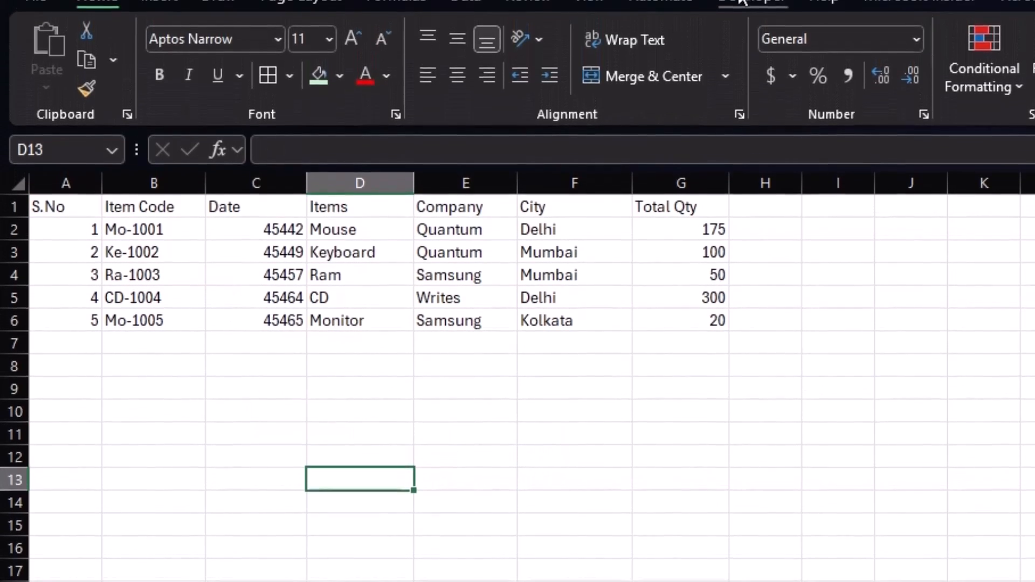
- Open the format macro's VBA code for editing, review its font and border commands, and return to the worksheet
left_click(742, 1)
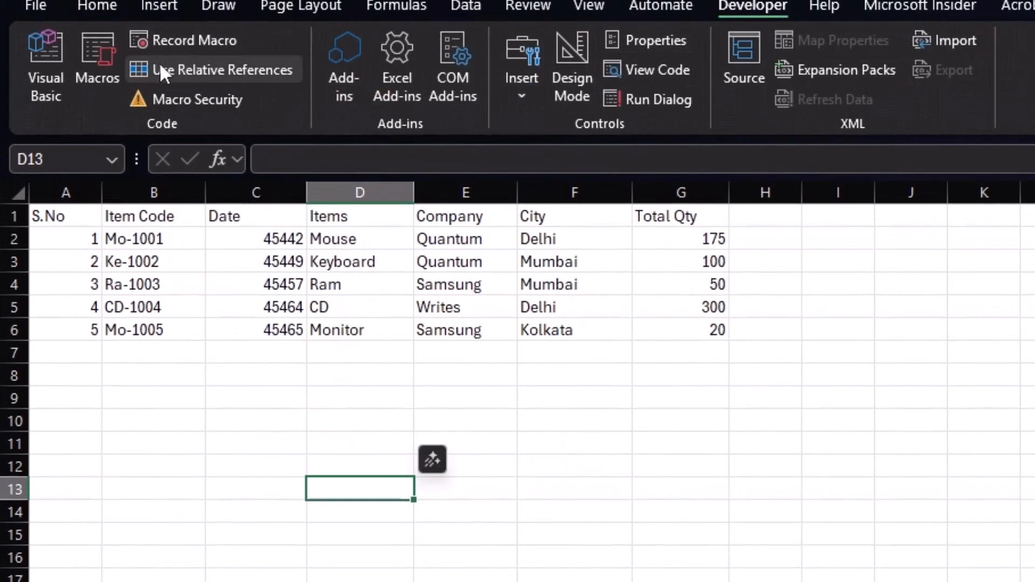
left_click(97, 60)
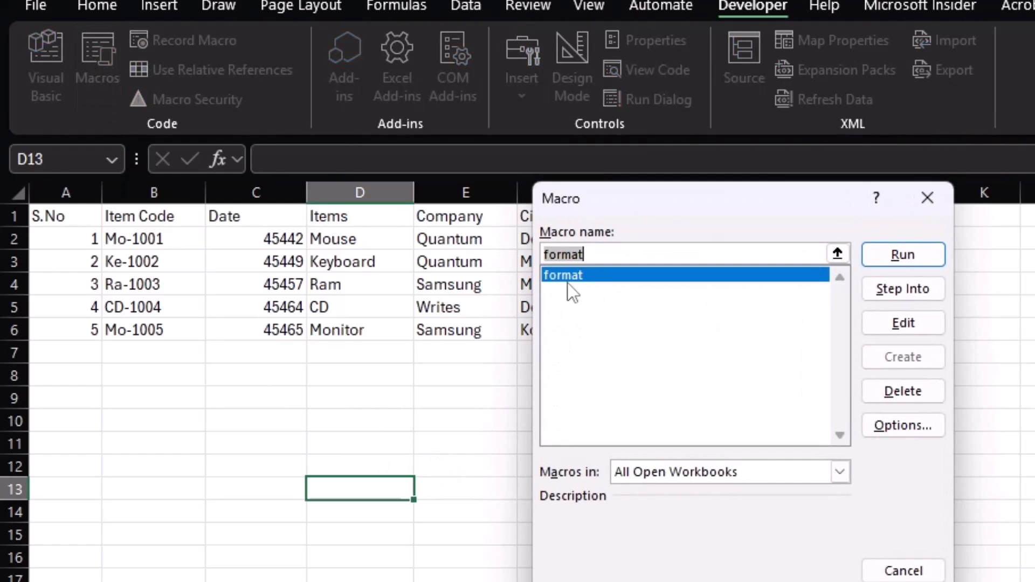
left_click(895, 326)
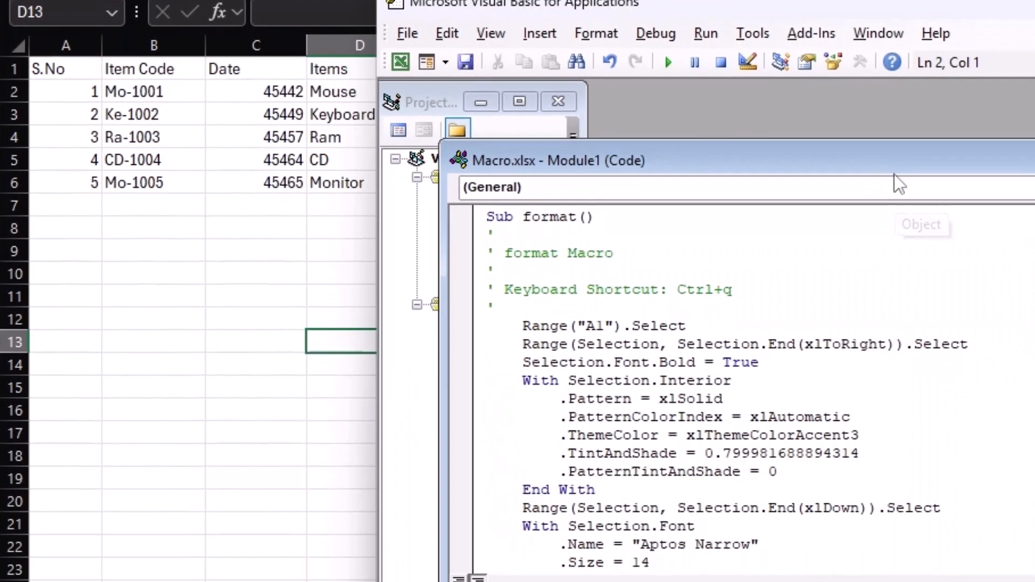
left_click_drag(932, 171, 1034, 141)
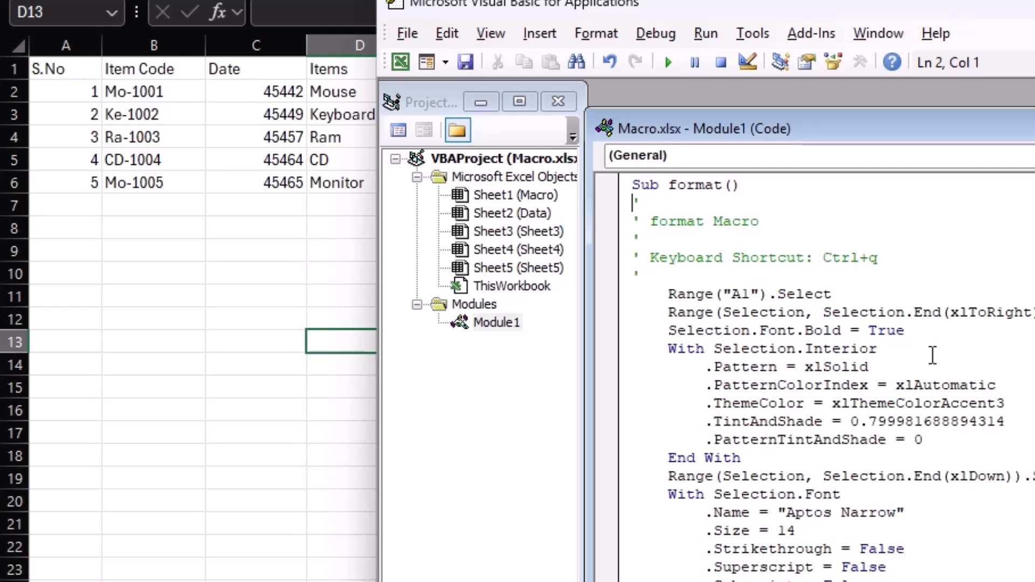
scroll(932, 355, "down", 14)
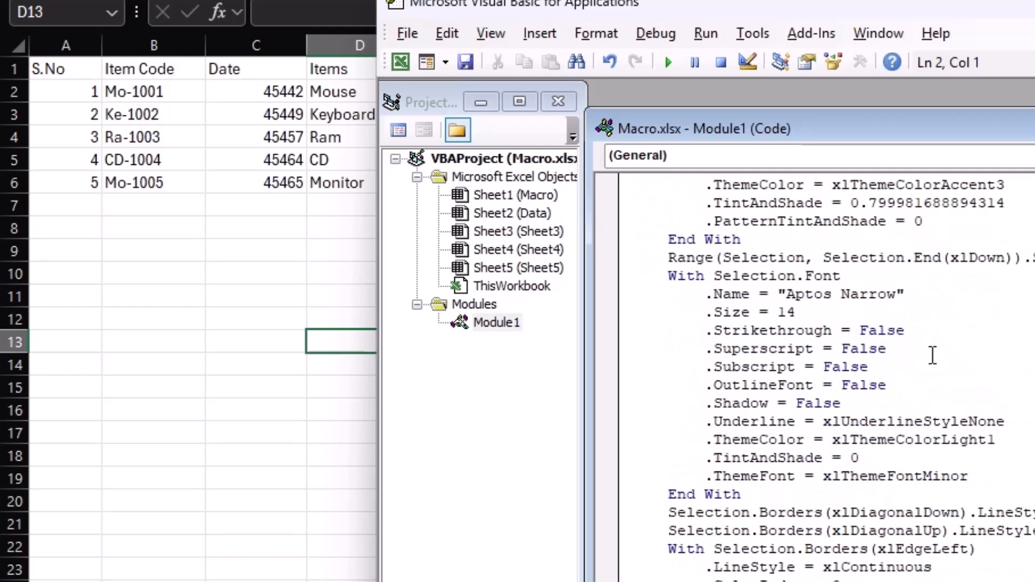
scroll(933, 355, "up", 11)
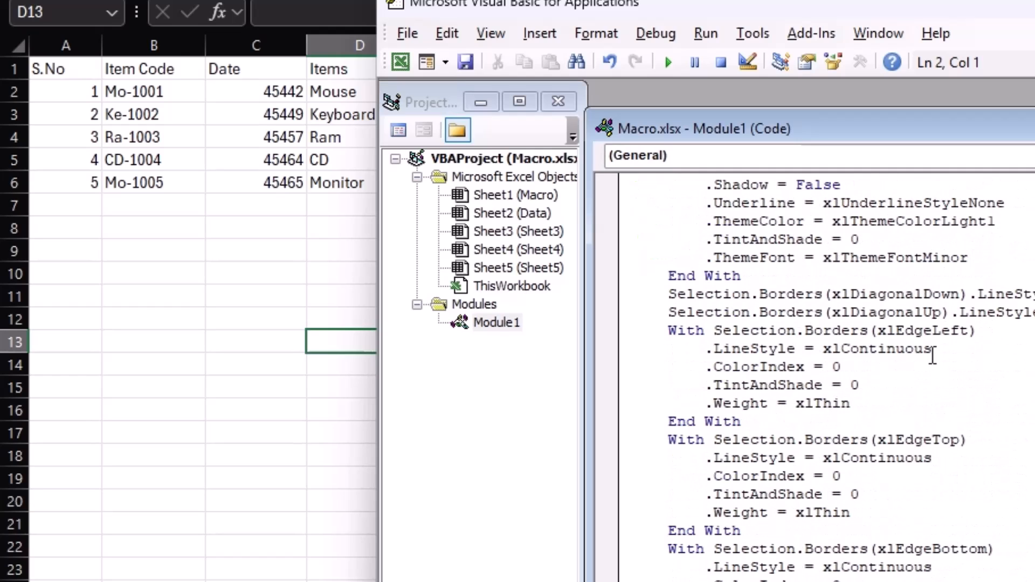
key("alt+F11")
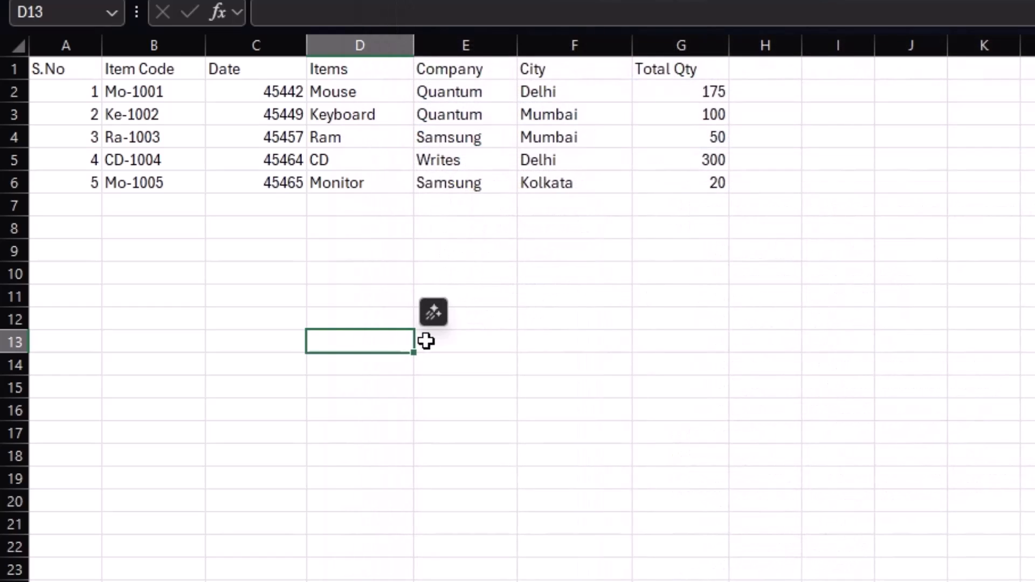
- Run the format macro from the macro list on the five-item table
left_click(351, 369)
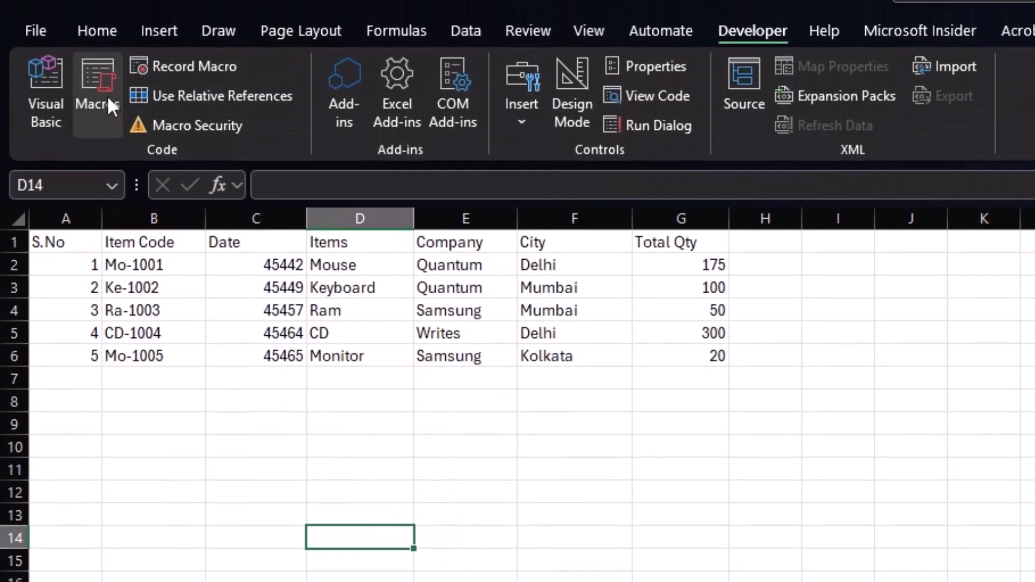
left_click(98, 94)
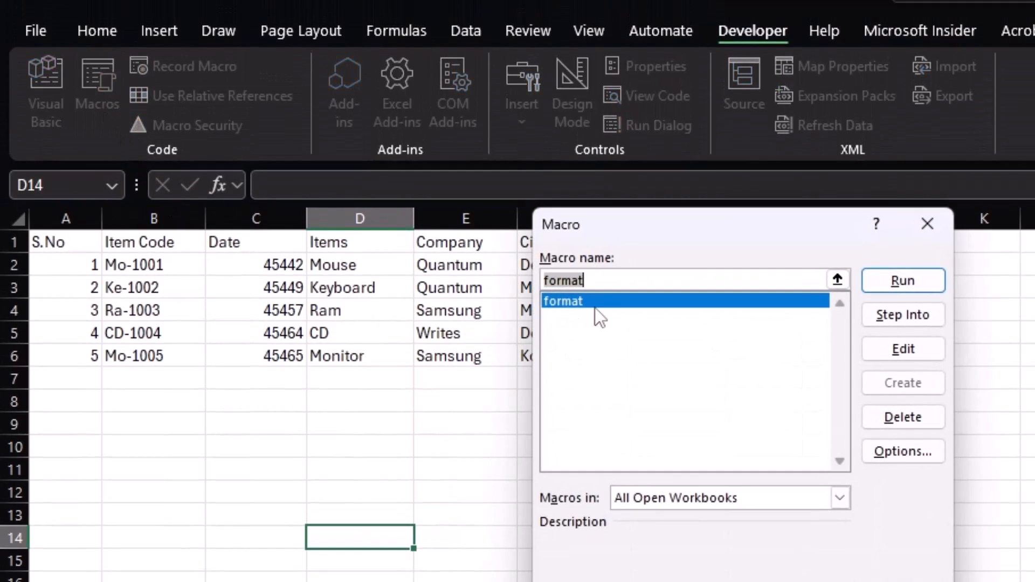
left_click(900, 283)
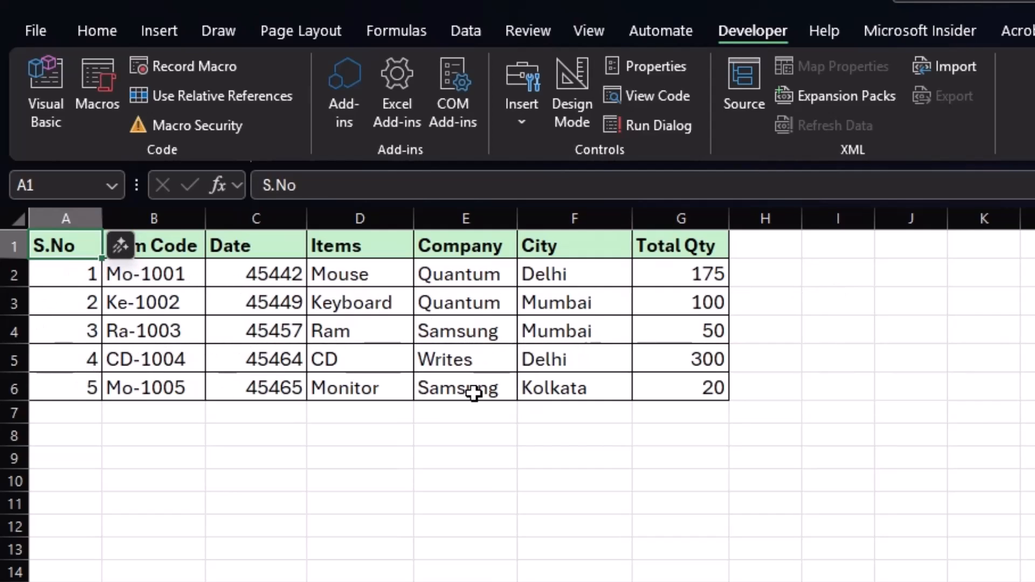
- Switch to the sheet whose nine-item table has the amt column and run the format macro with its assigned shortcut
left_click(435, 377)
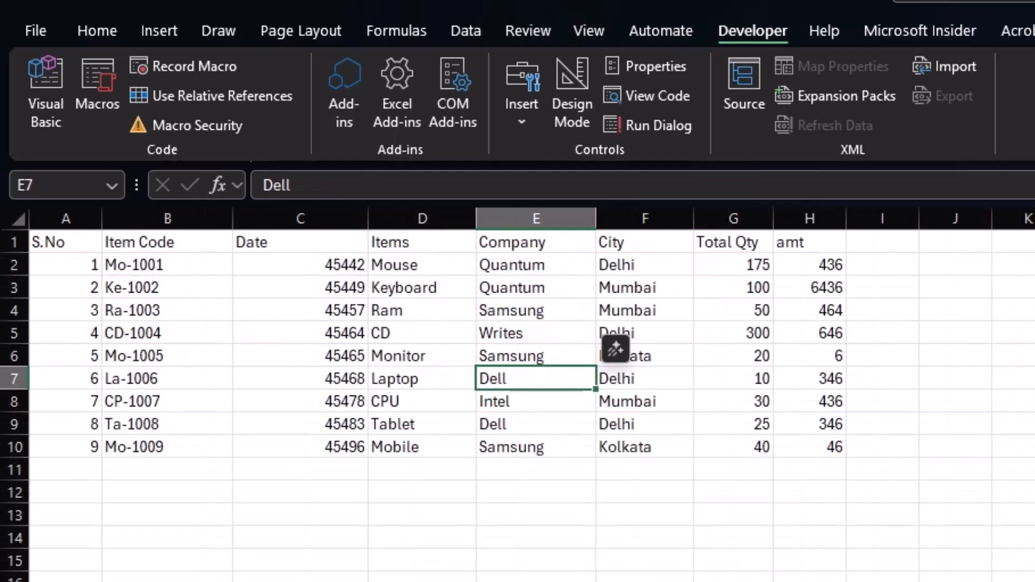
left_click(422, 576)
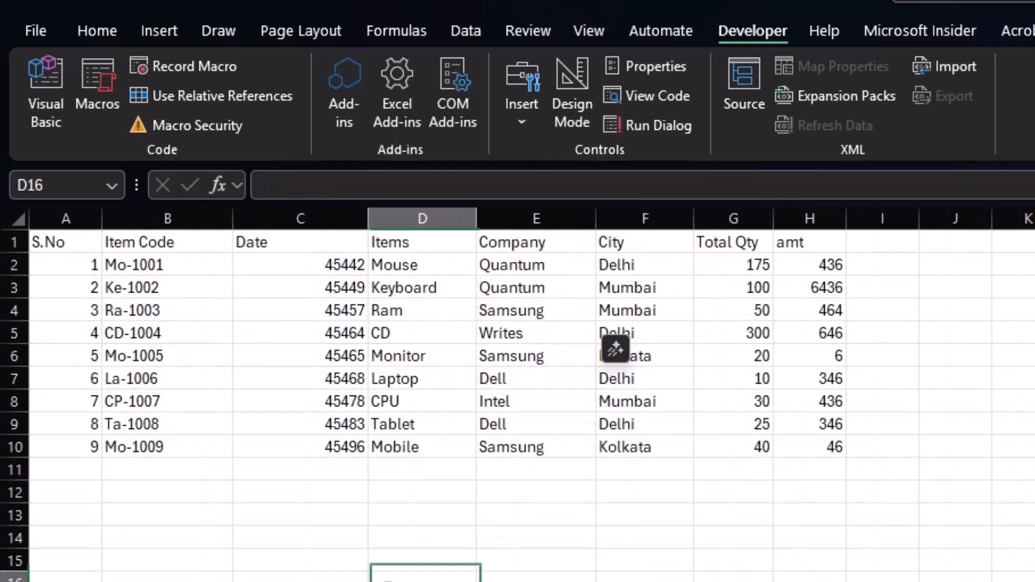
key("ctrl+shift+f")
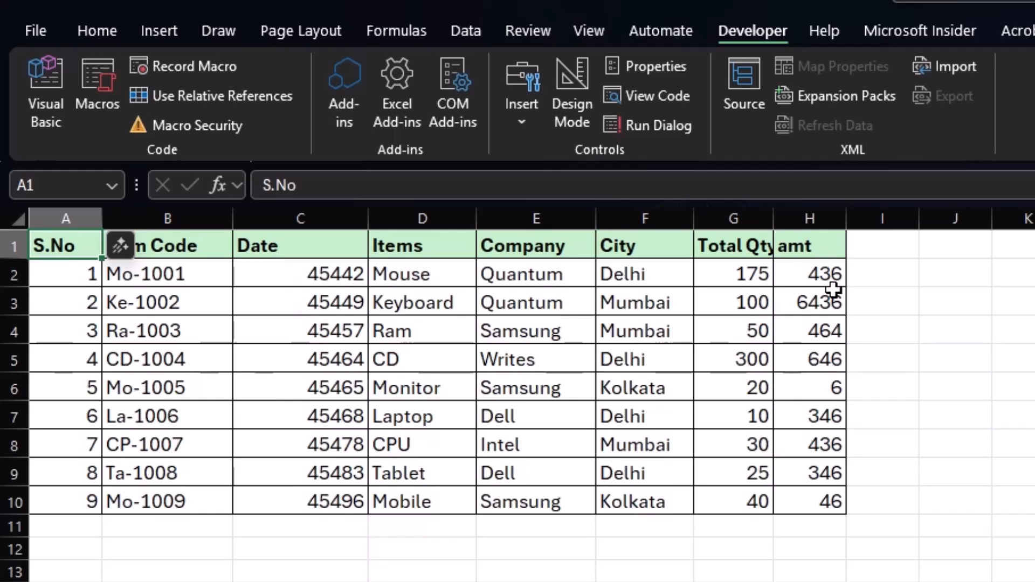
- Open the sheet with the long item table and look over its records down to the last row
left_click(833, 577)
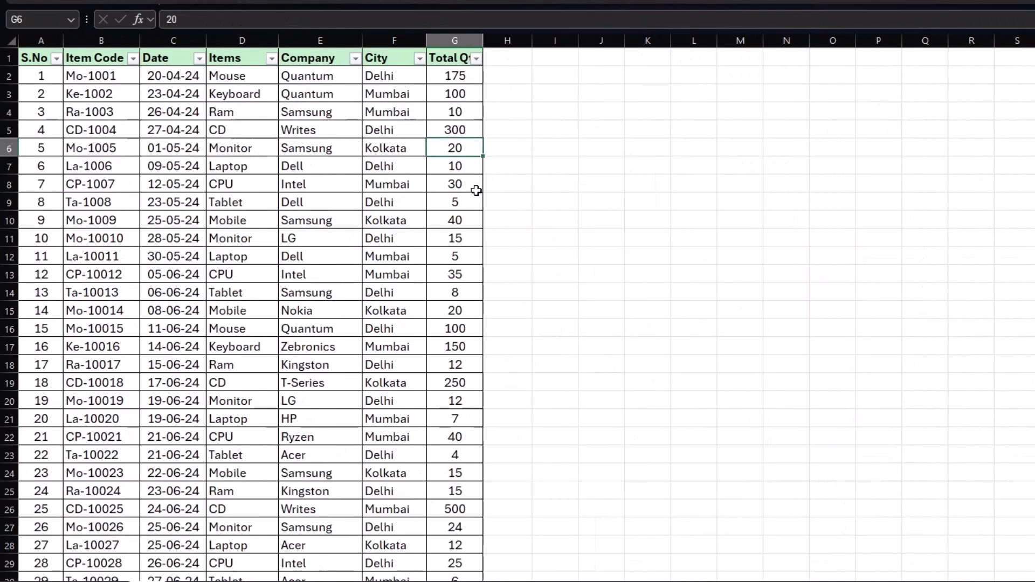
scroll(401, 197, "down", 20)
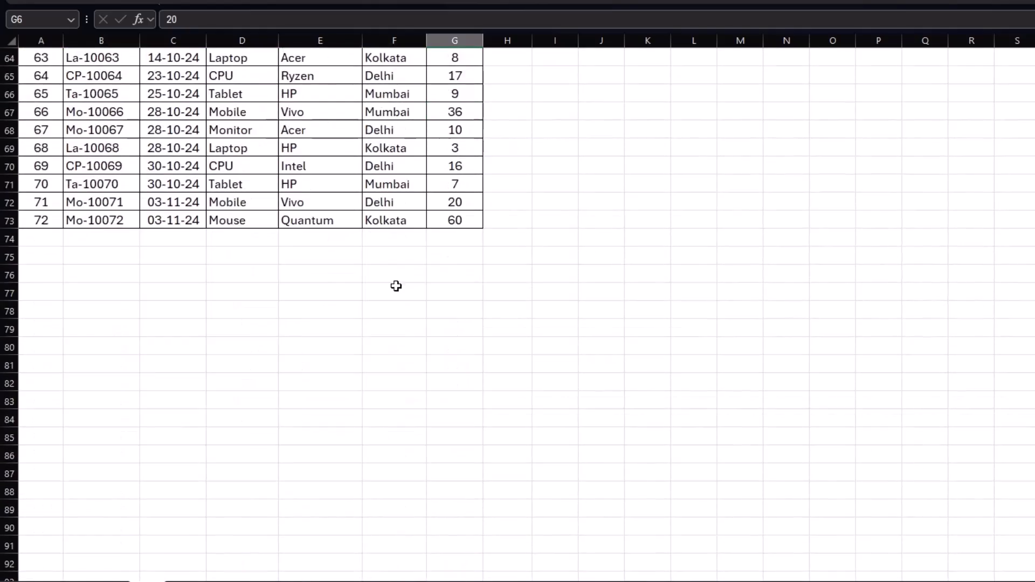
scroll(397, 273, "up", 20)
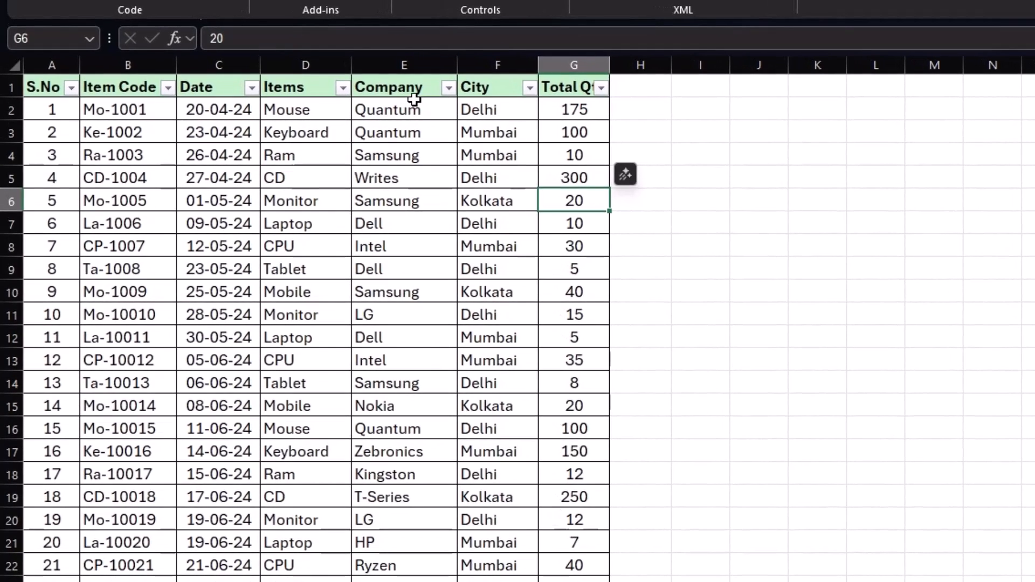
- Enter the headings Company, Count and Qty in J1:L1 and auto-fit column J to its heading
left_click(742, 95)
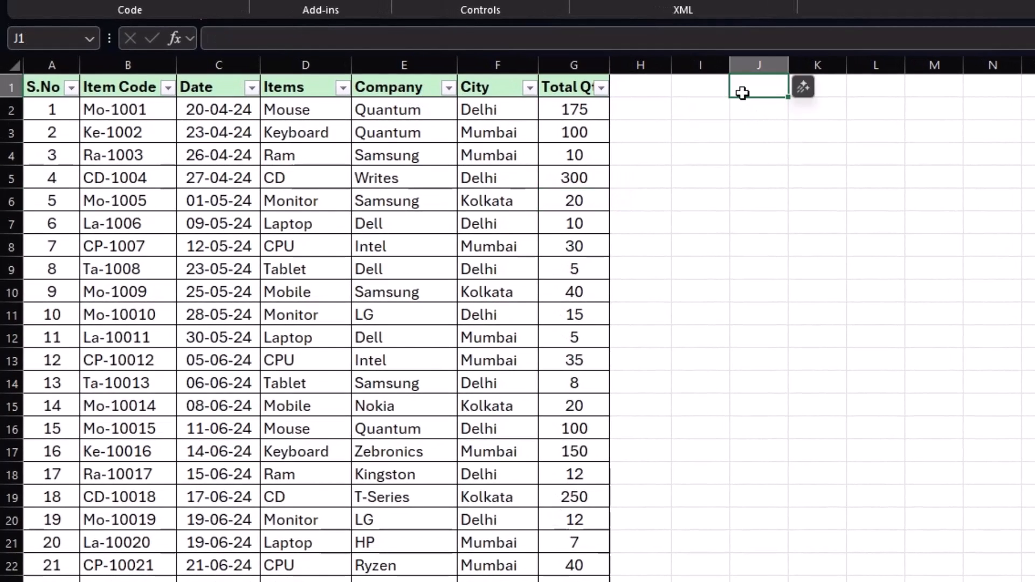
type("Company")
key("Tab")
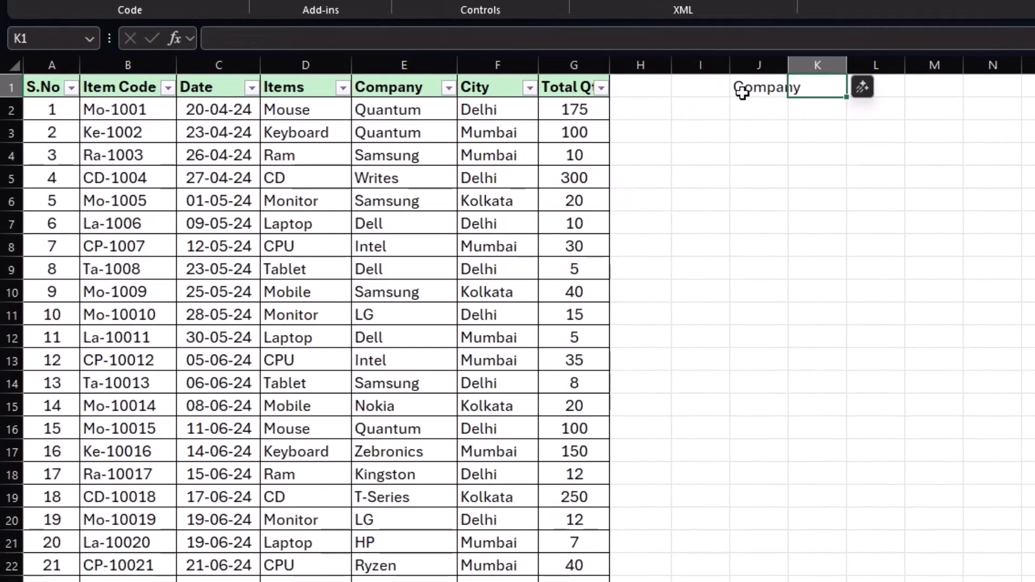
key("Tab")
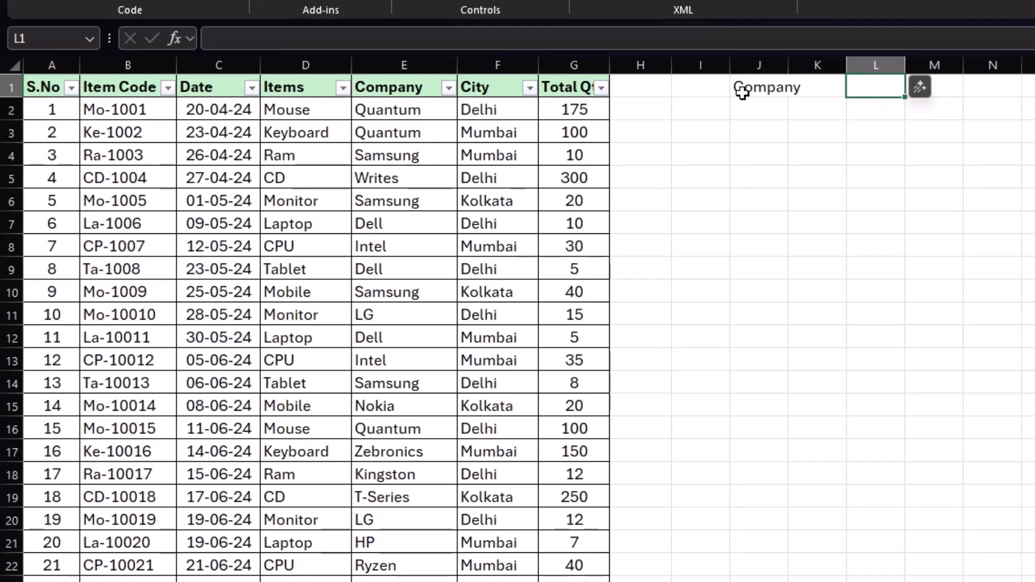
type("Qty")
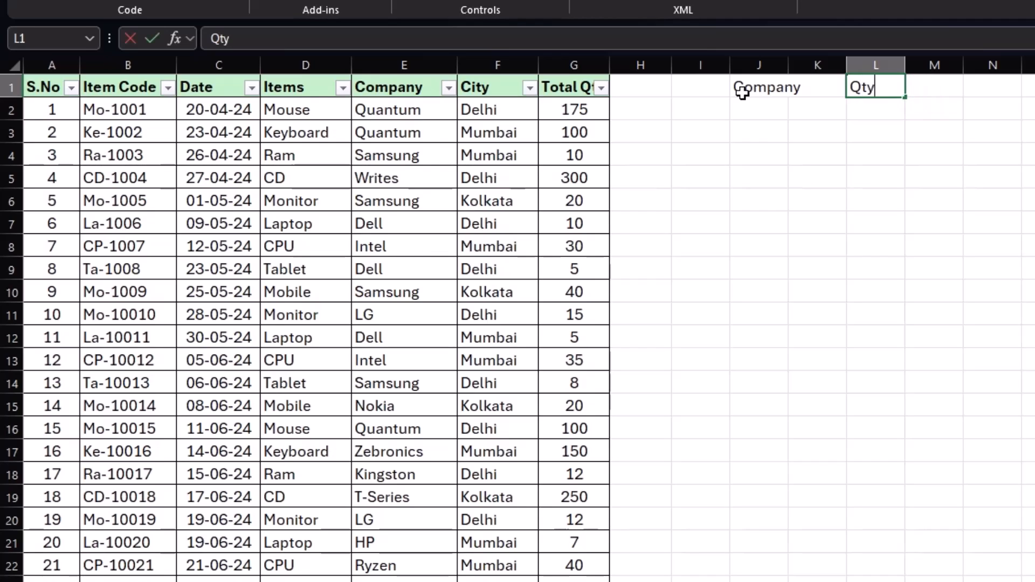
key("Return")
key("Left")
key("Up")
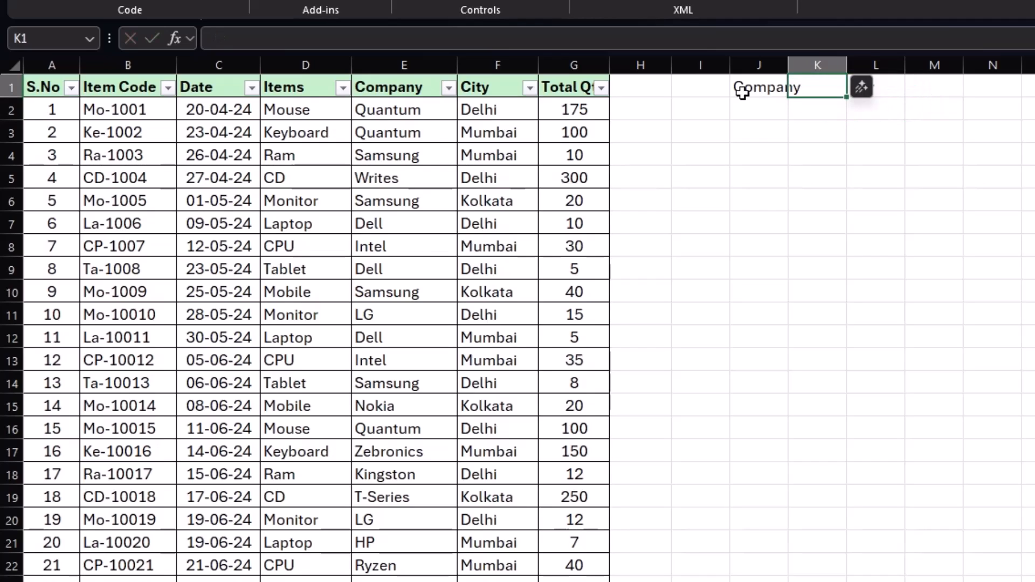
type("Count")
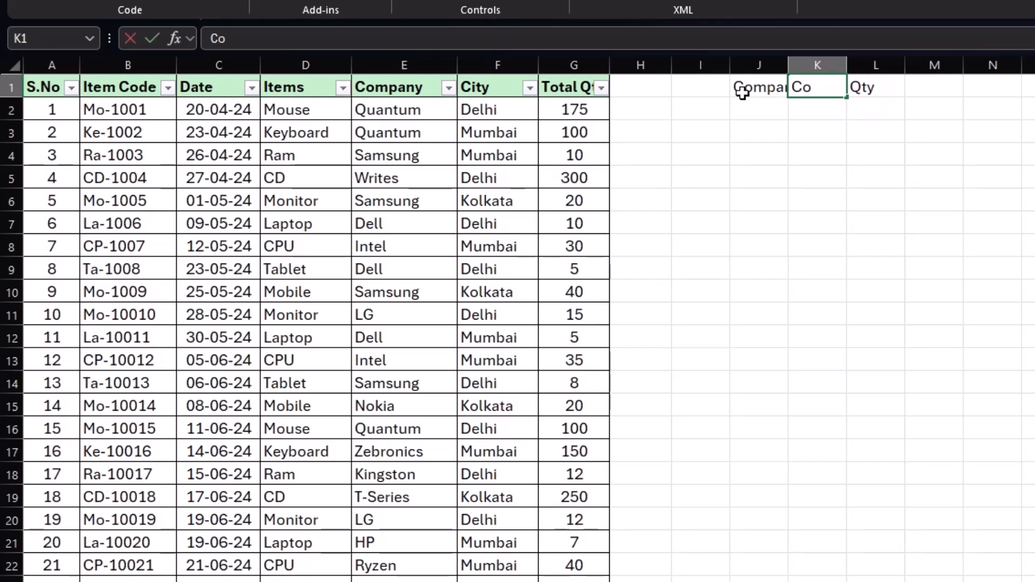
key("Return")
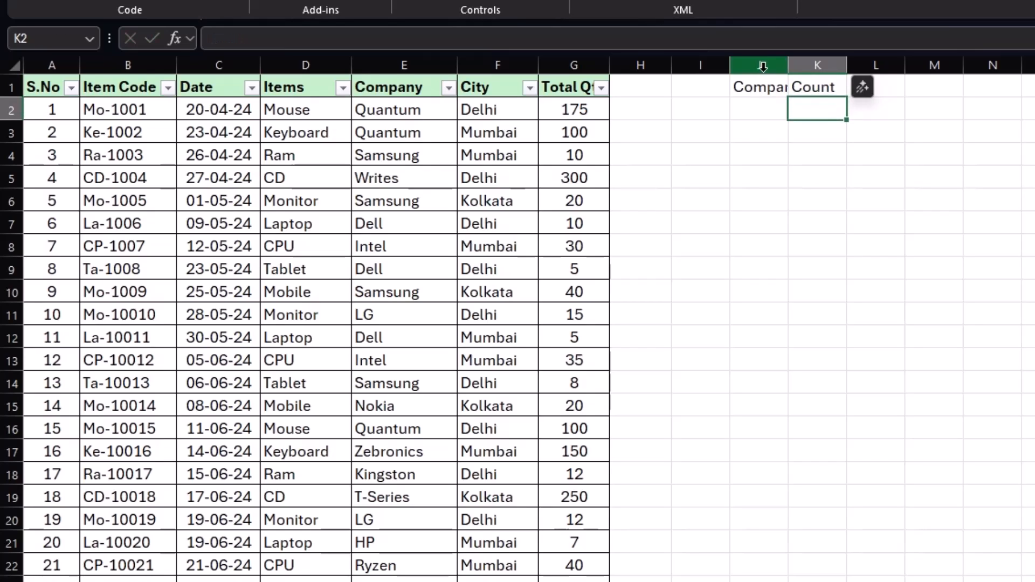
double_click(789, 59)
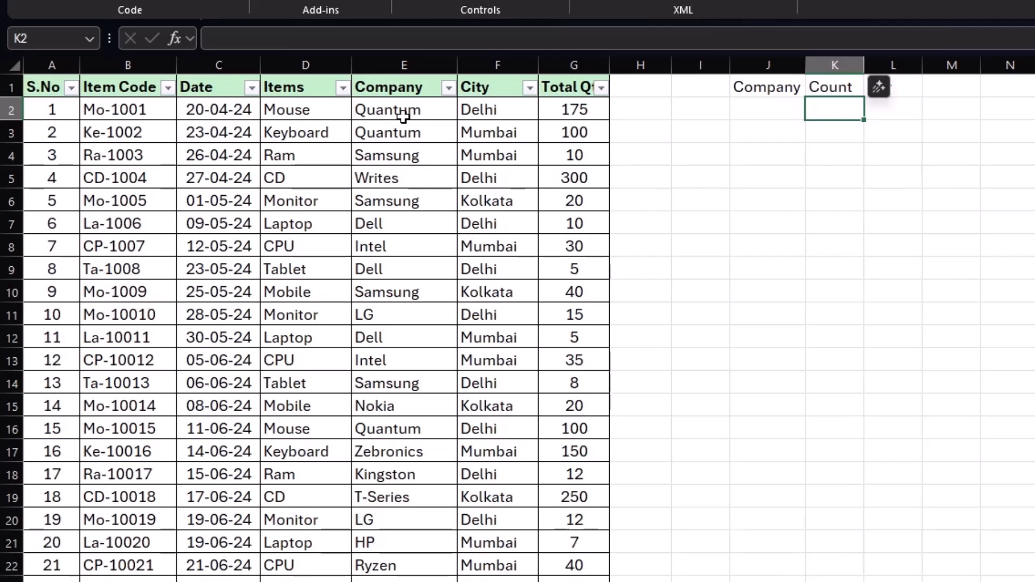
left_click_drag(404, 111, 414, 407)
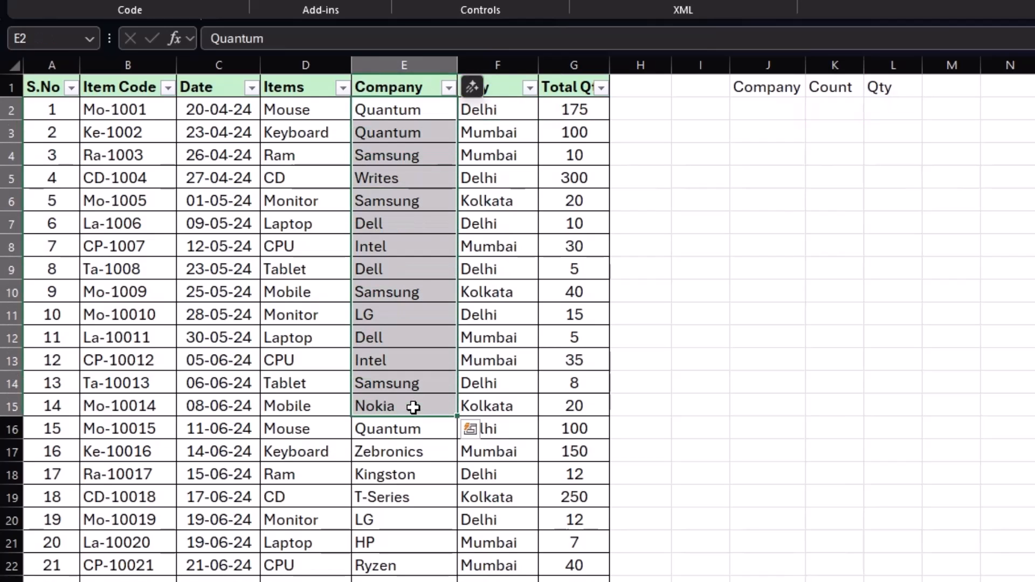
left_click(397, 134)
left_click(398, 195)
left_click(403, 264)
left_click(405, 362)
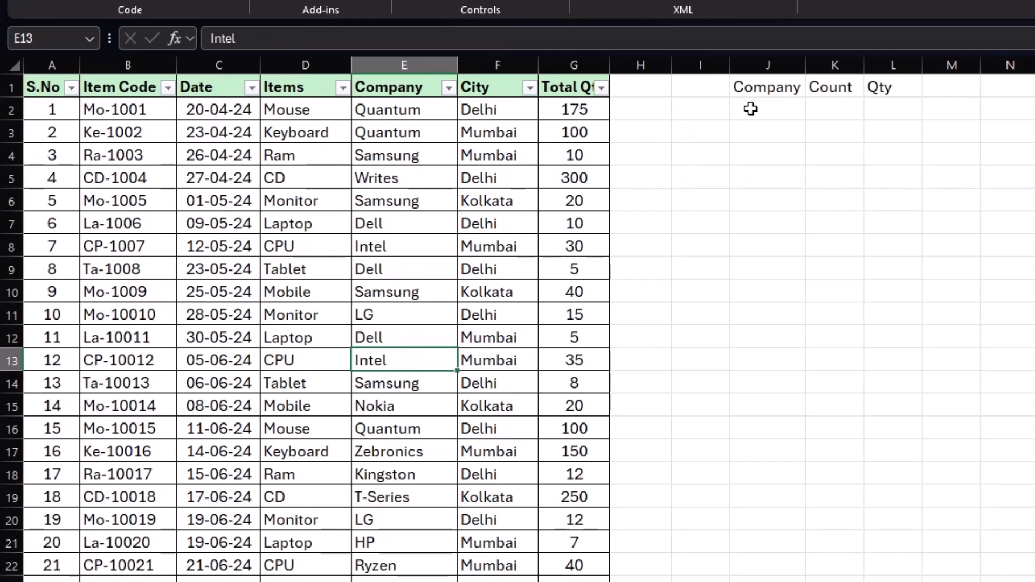
- Change the heading in J1 to Items and widen columns K and L
left_click(753, 89)
type("I")
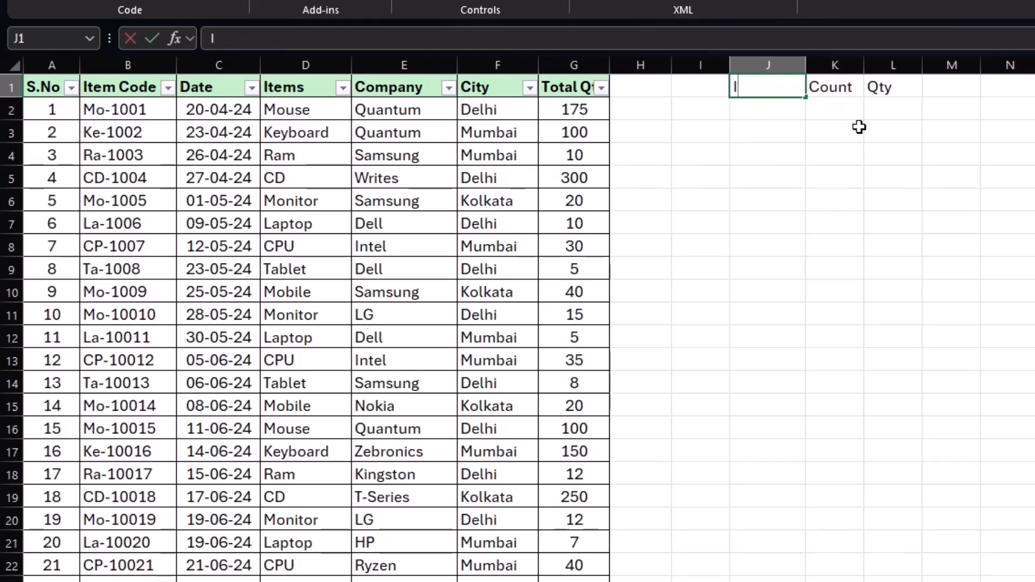
type("tems")
key("Return")
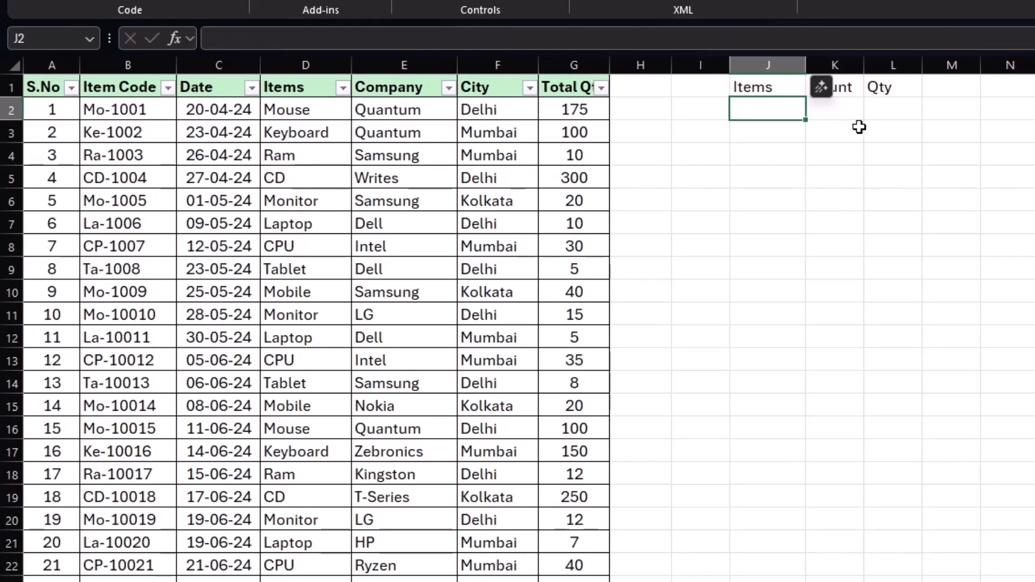
left_click_drag(863, 65, 884, 65)
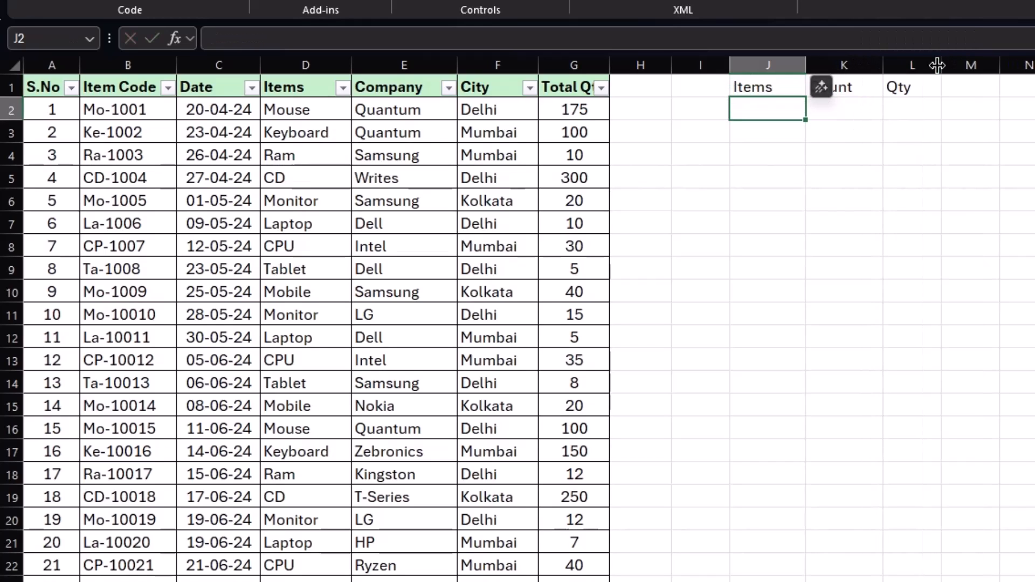
- Make the Items, Count and Qty headings in J1:L1 bold with a light orange fill
key("Up")
left_click_drag(765, 89, 904, 90)
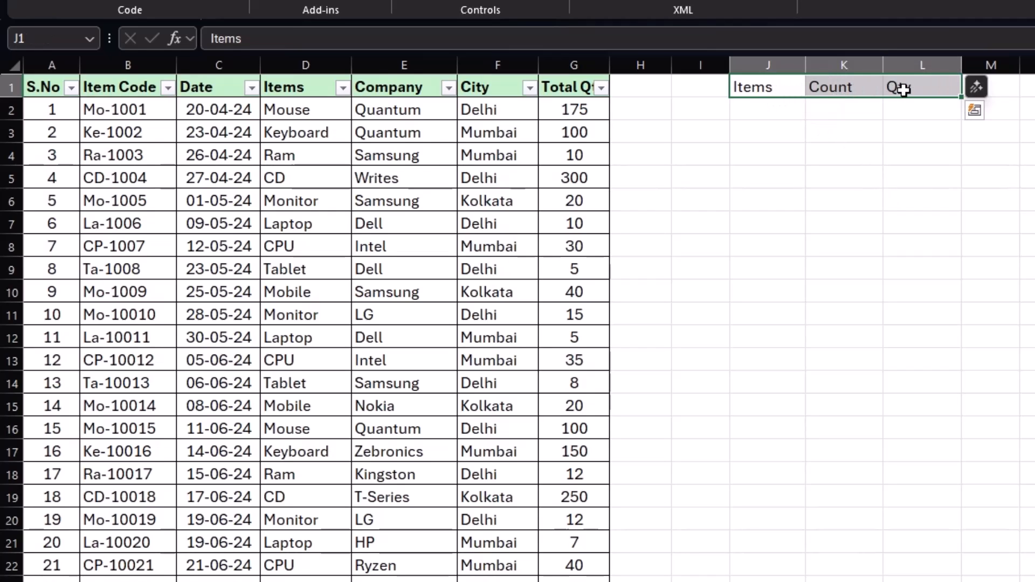
key("ctrl+q")
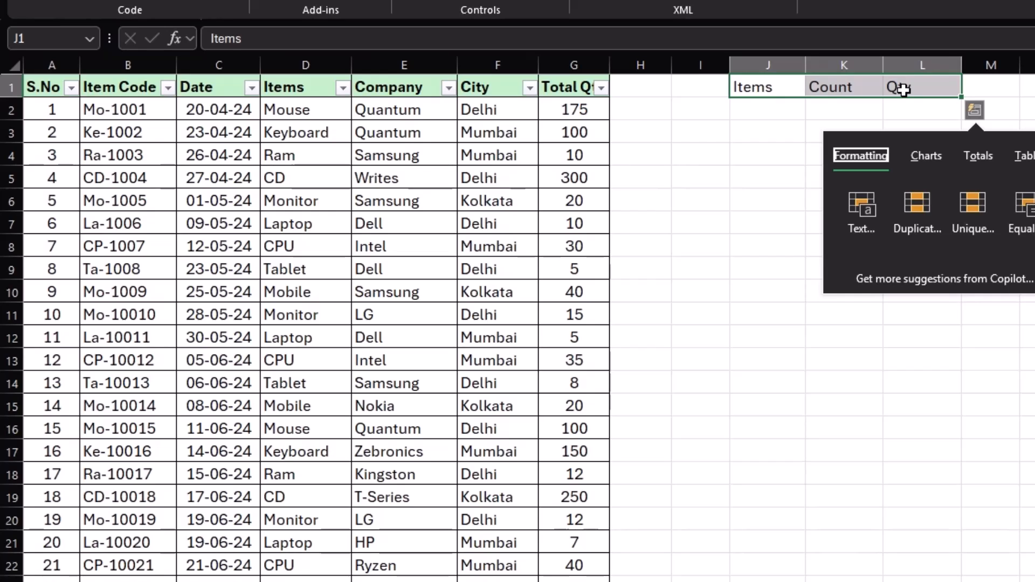
key("ctrl+b")
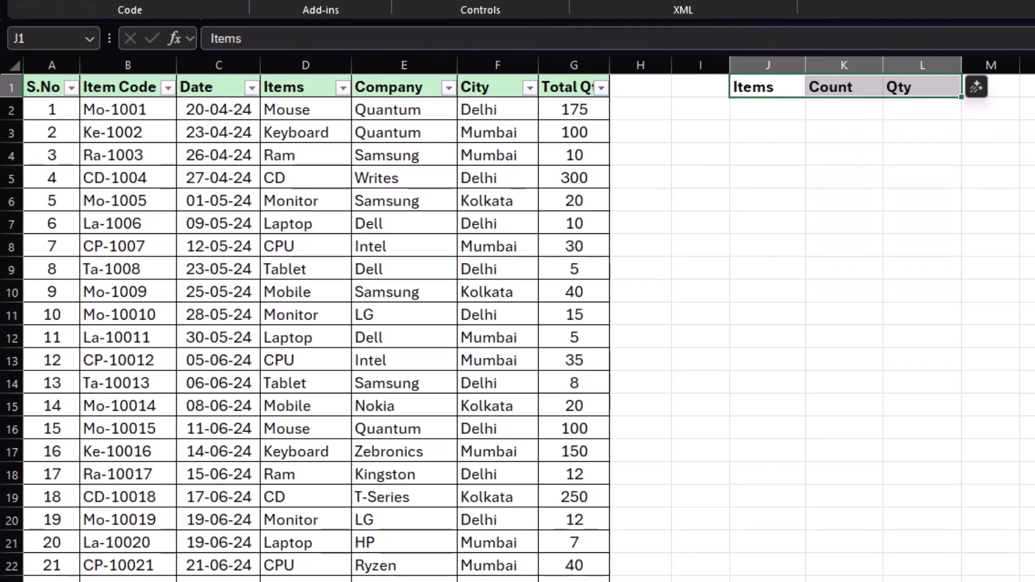
key("alt+h")
key("h")
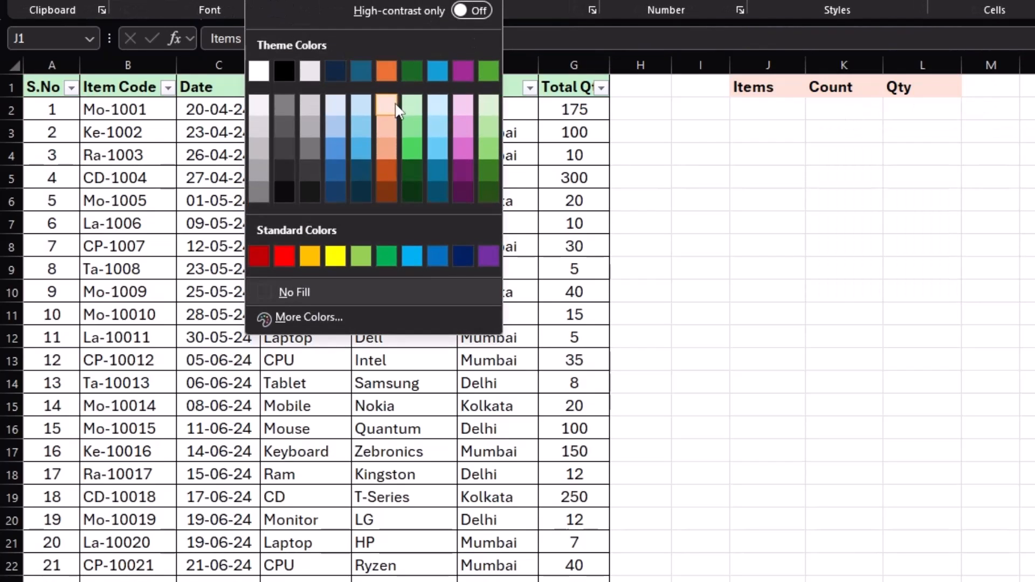
left_click(398, 111)
left_click(822, 154)
left_click_drag(772, 112, 771, 364)
left_click(281, 132)
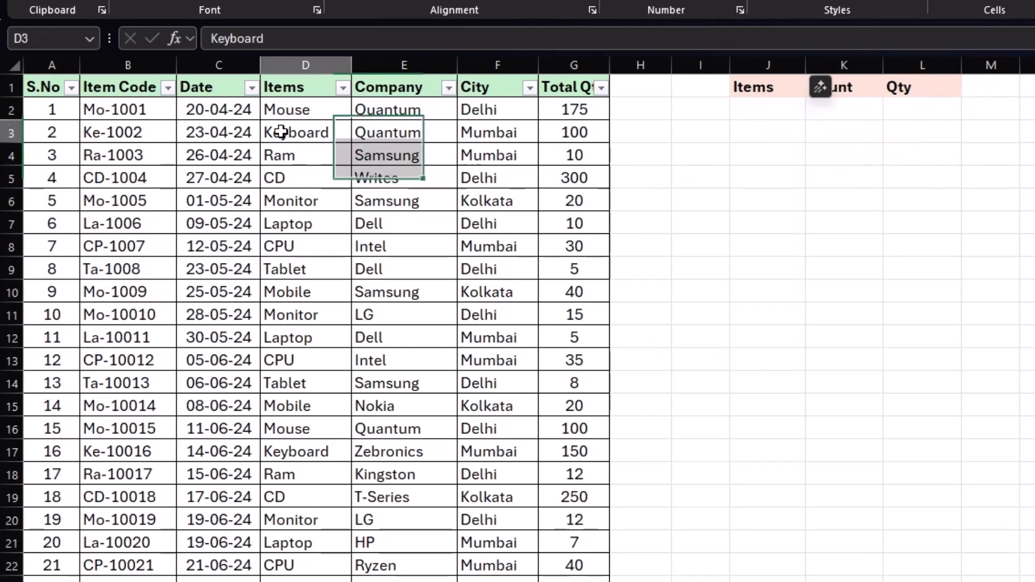
left_click(742, 109)
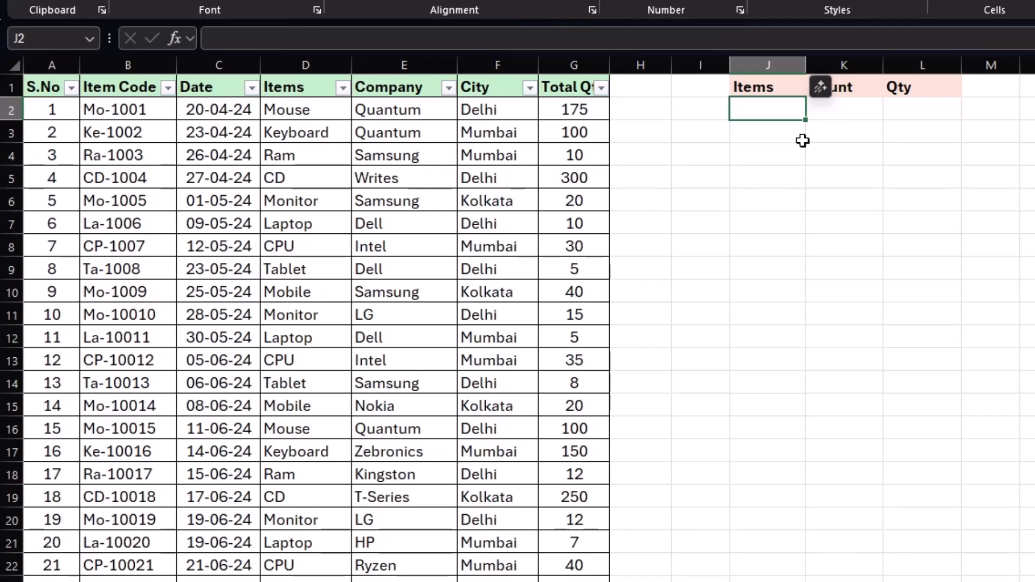
left_click_drag(312, 111, 307, 315)
- Try to record a macro named filter with J2 selected, and decline replacing the existing macro of that name
left_click(772, 110)
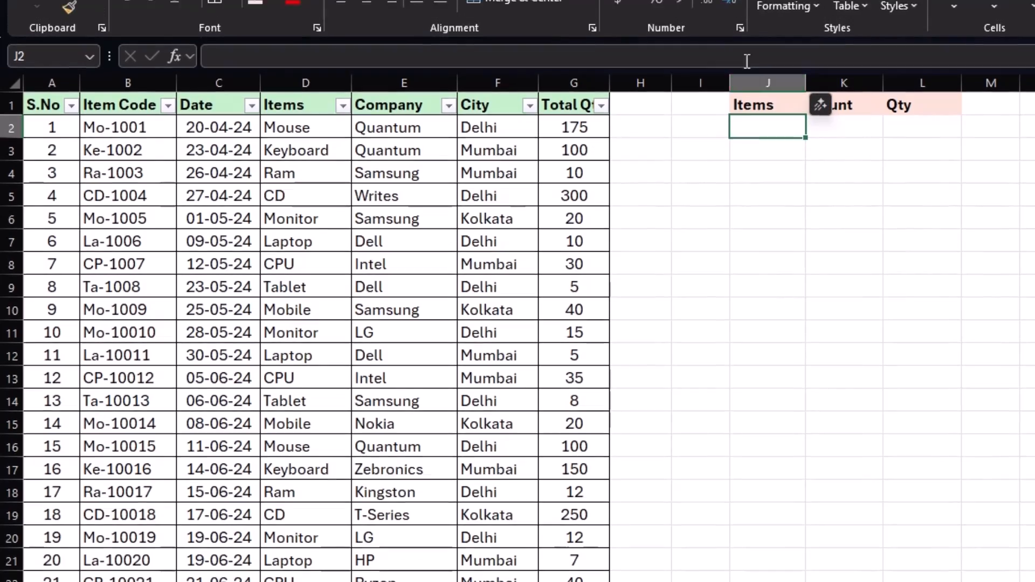
left_click(606, 11)
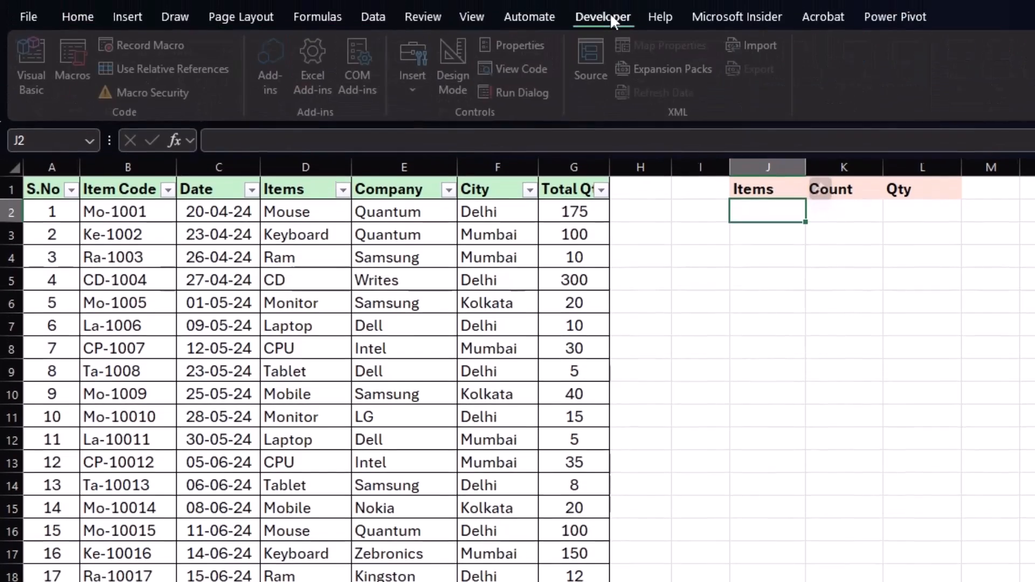
left_click(138, 54)
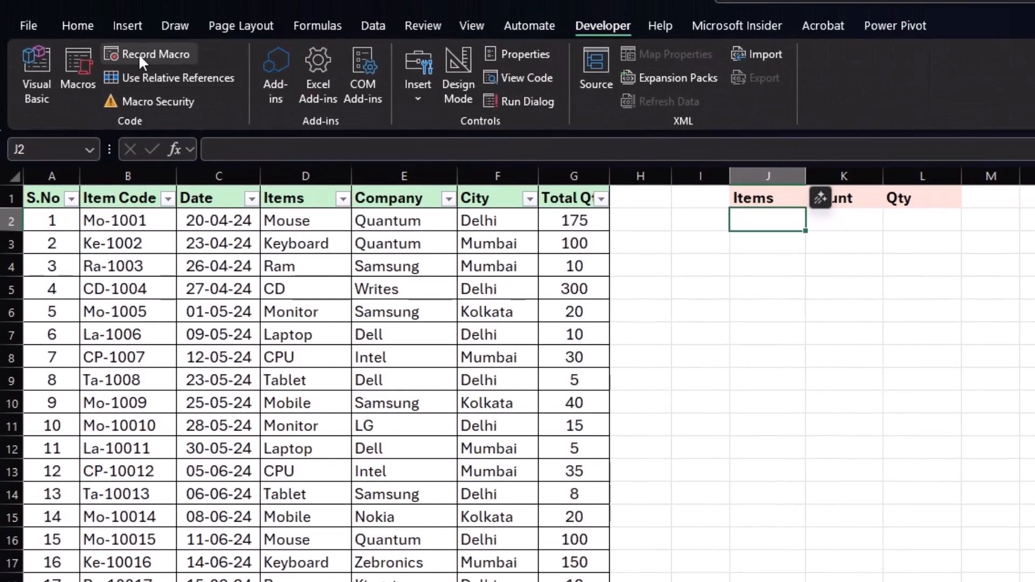
type("filter")
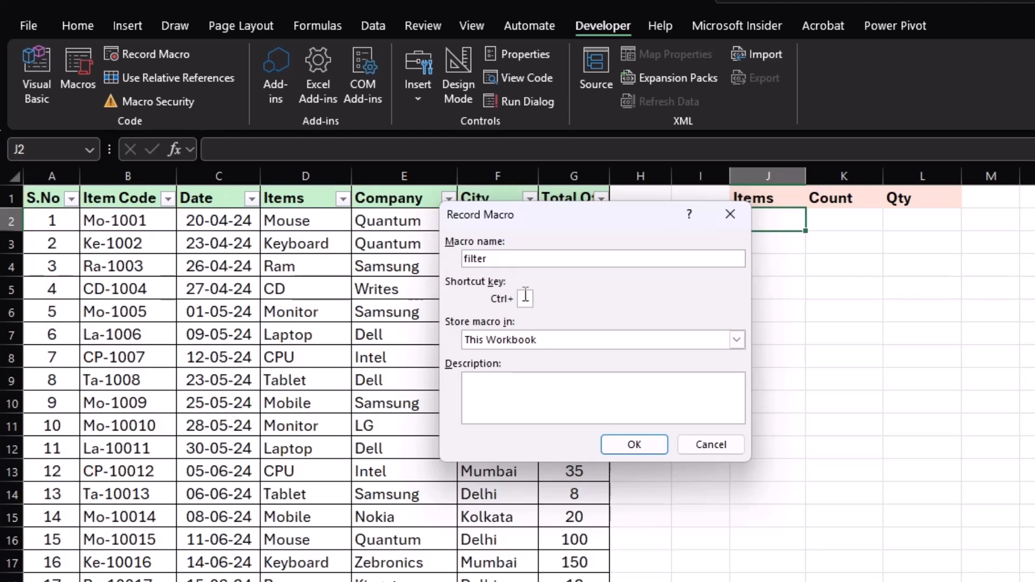
left_click(617, 444)
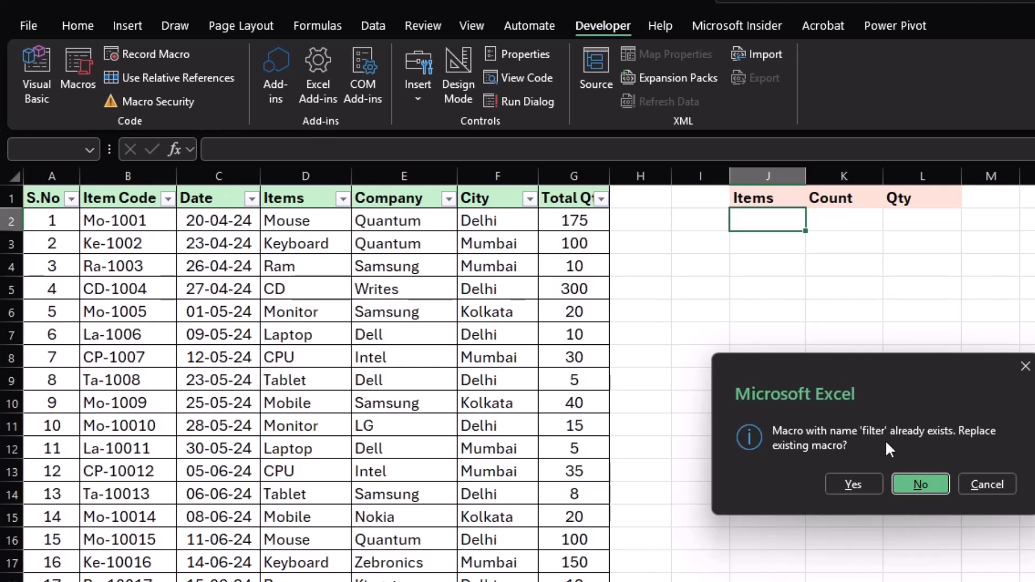
left_click(918, 485)
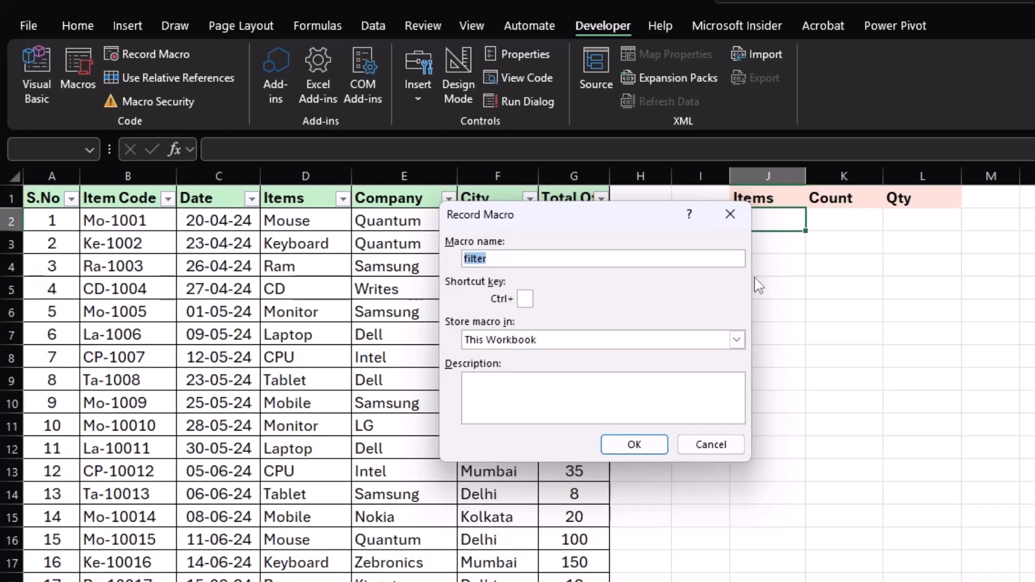
- Name the macro analysis, keep it stored in This Workbook, and start recording
key("BackSpace")
type("analysis")
left_click(634, 445)
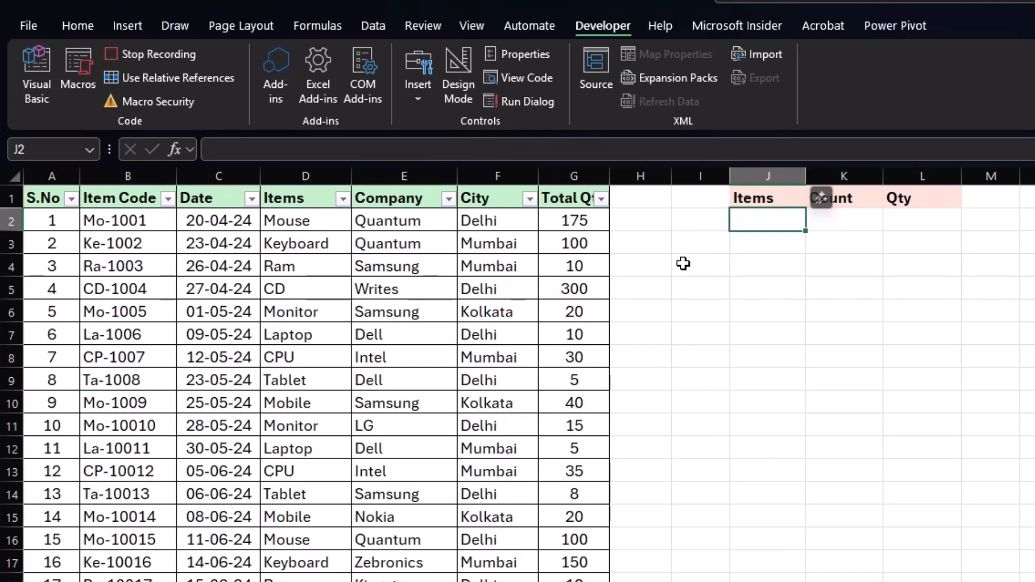
- Copy the whole Items column D and paste it into column J starting at J1
left_click(301, 167)
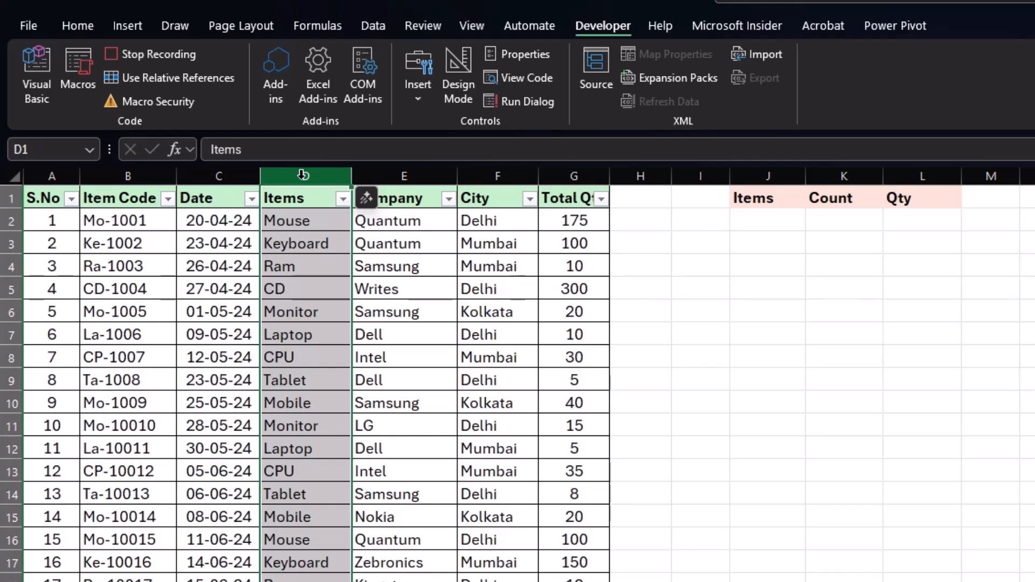
scroll(316, 448, "down", 17)
scroll(316, 444, "down", 1)
scroll(315, 444, "up", 18)
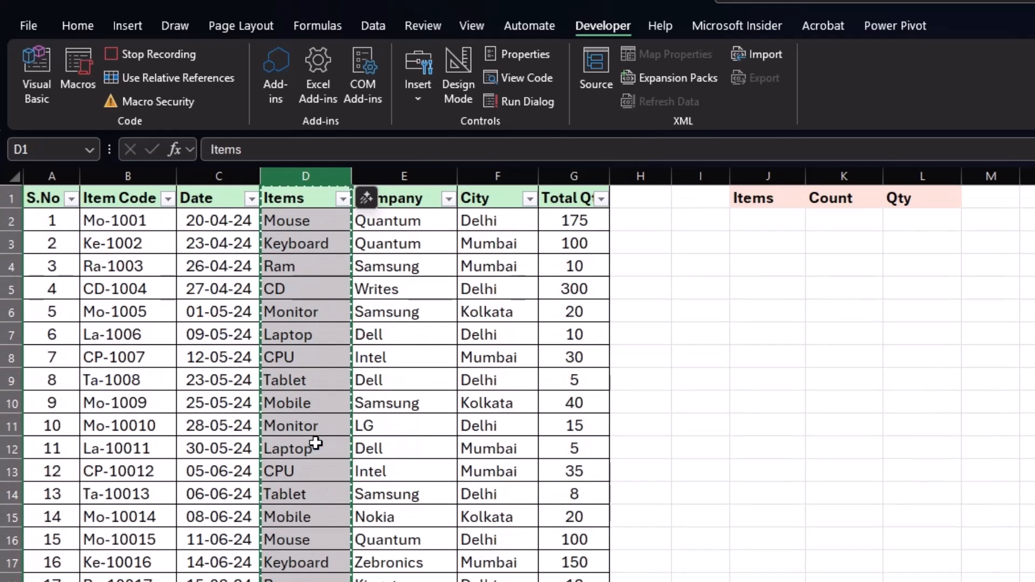
left_click(768, 195)
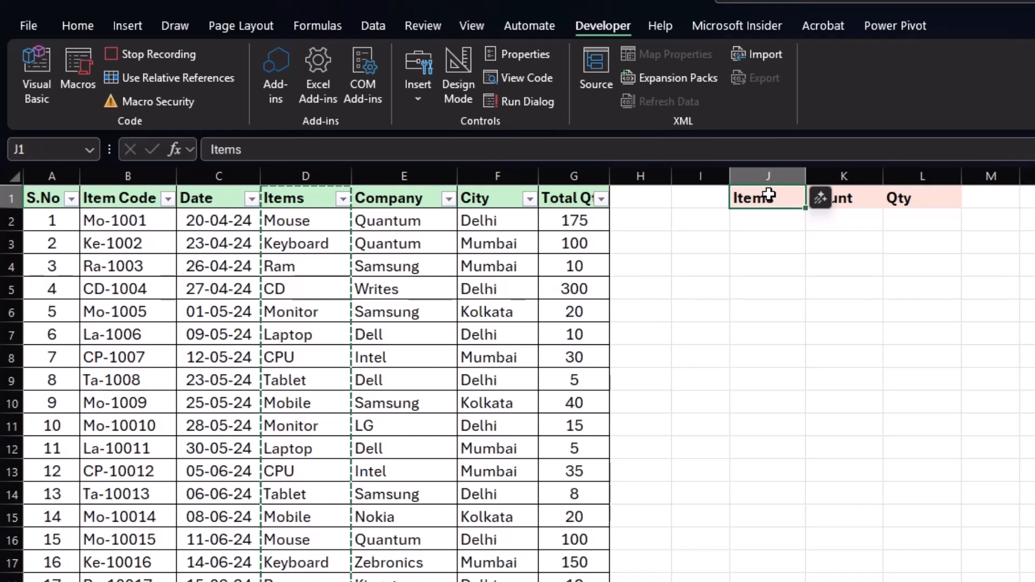
key("ctrl+v")
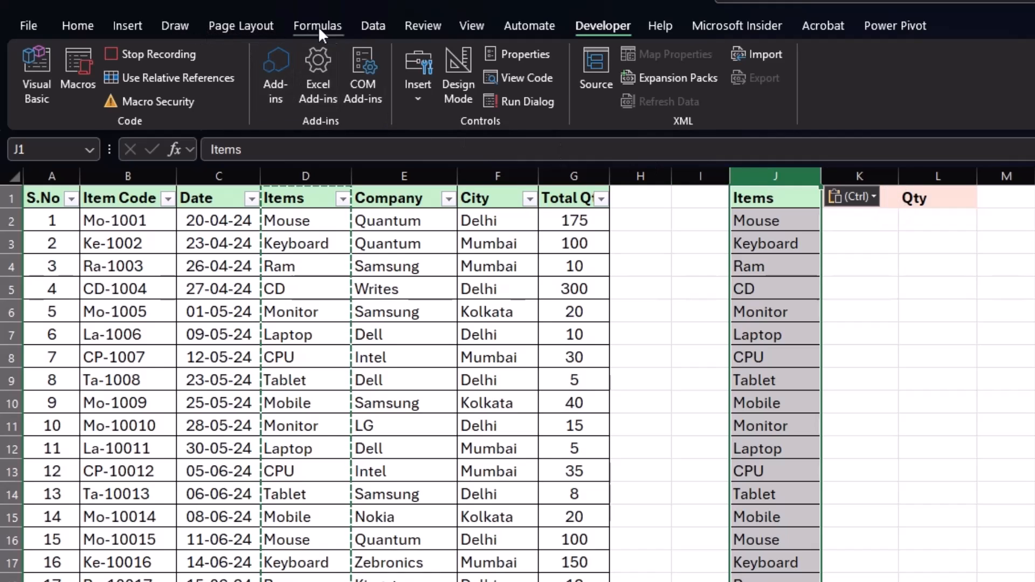
- Remove duplicates from column J only, continuing with the current selection and treating Items as the header
left_click(384, 26)
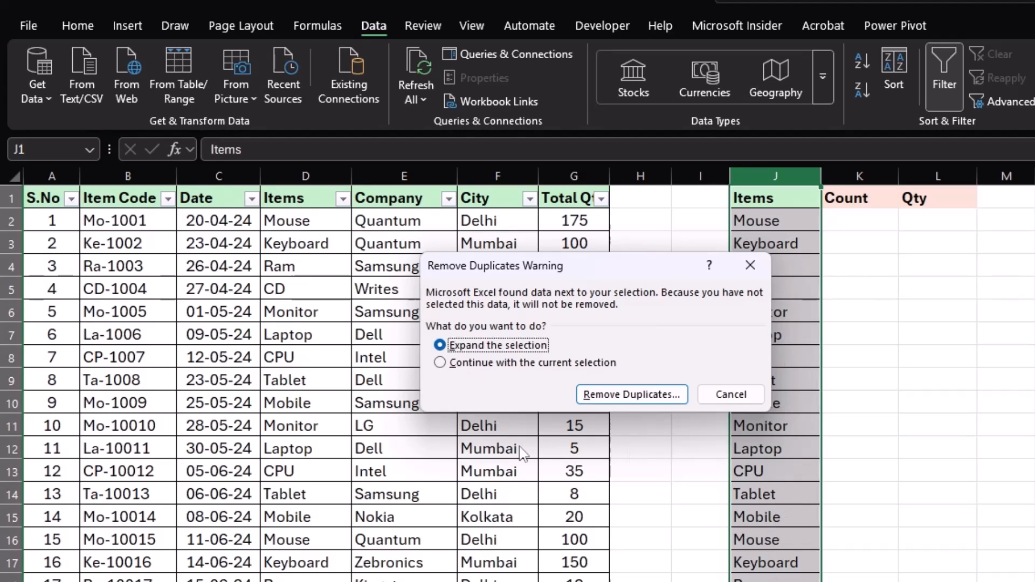
left_click(440, 363)
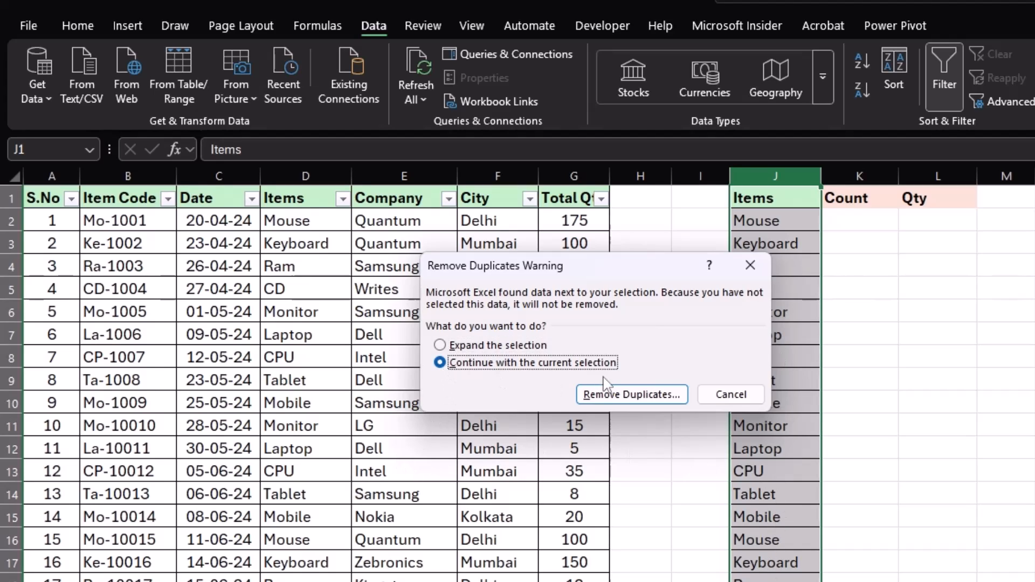
left_click(637, 406)
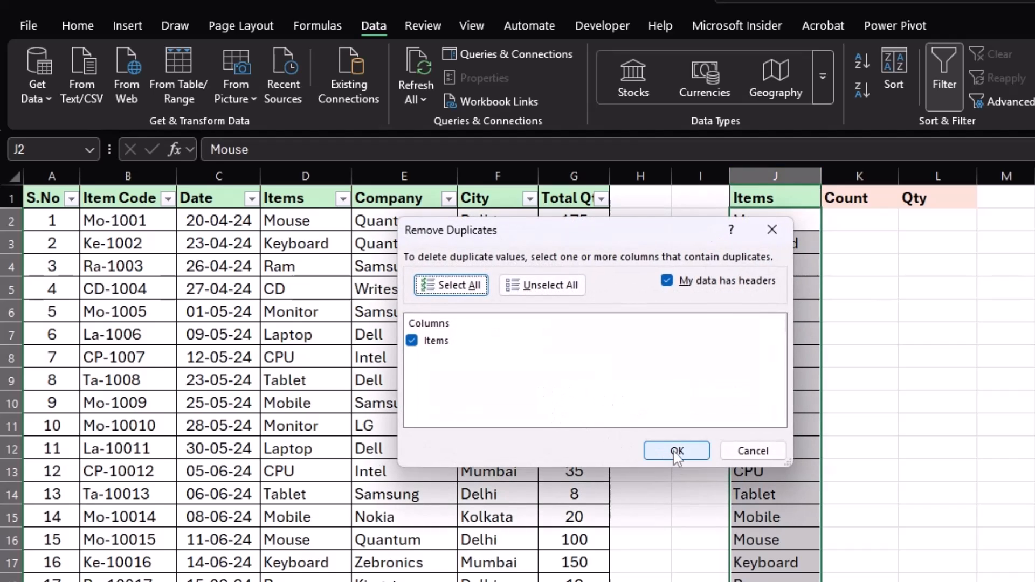
left_click(659, 450)
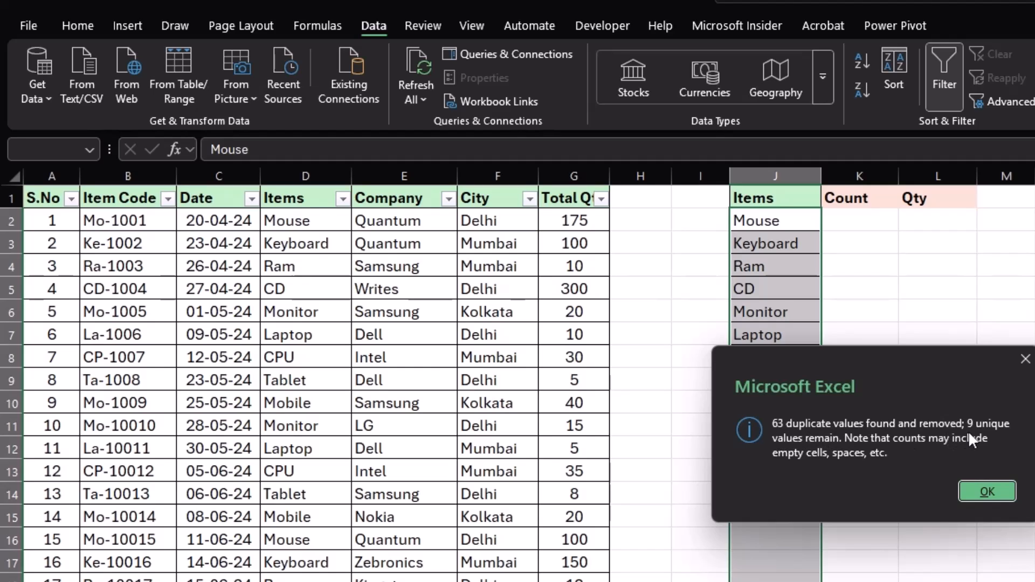
left_click(987, 491)
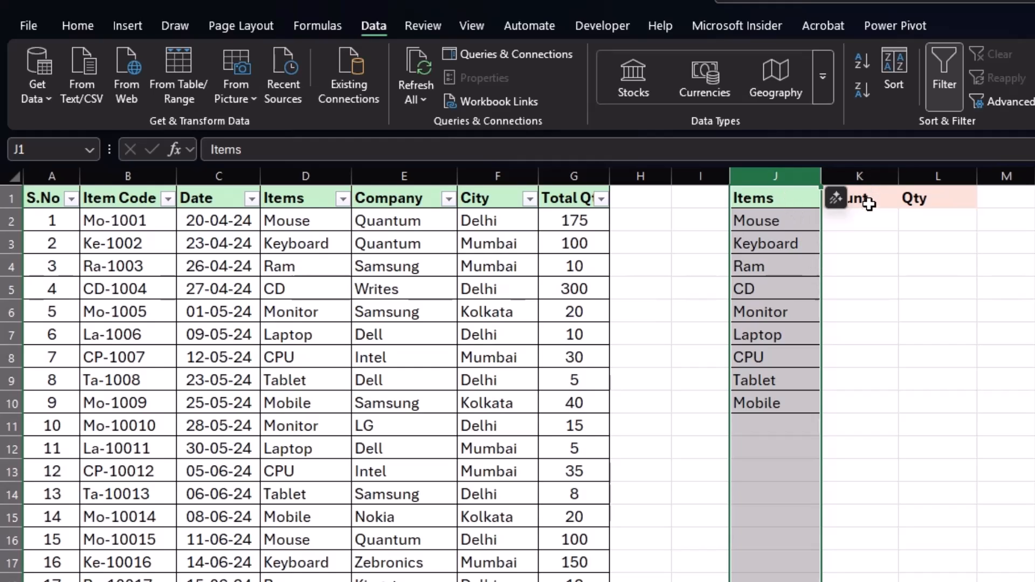
- Write the formula =COUNTIF(D:D,J2) in K2 to count the rows for each item
left_click(867, 222)
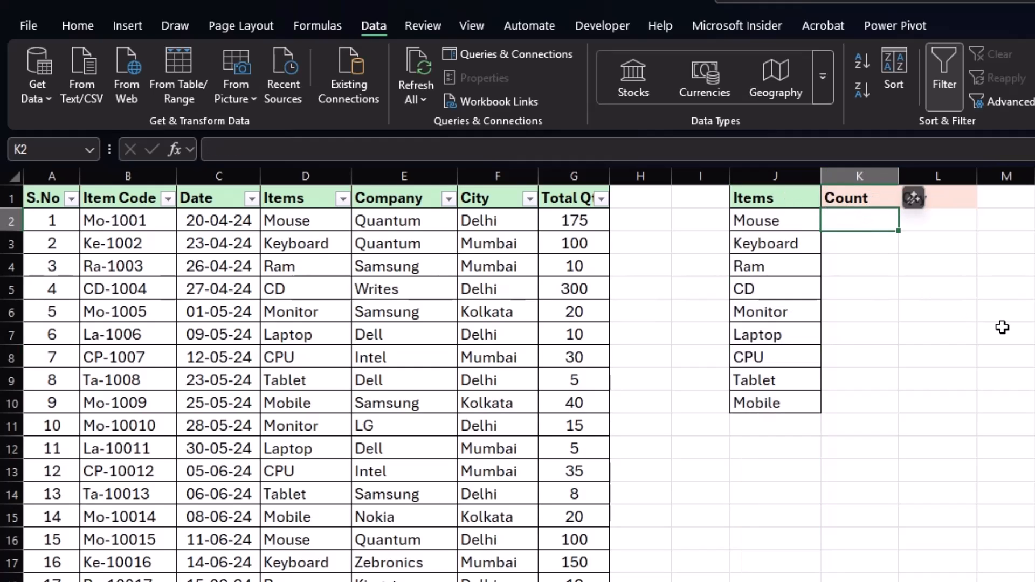
type("=counta")
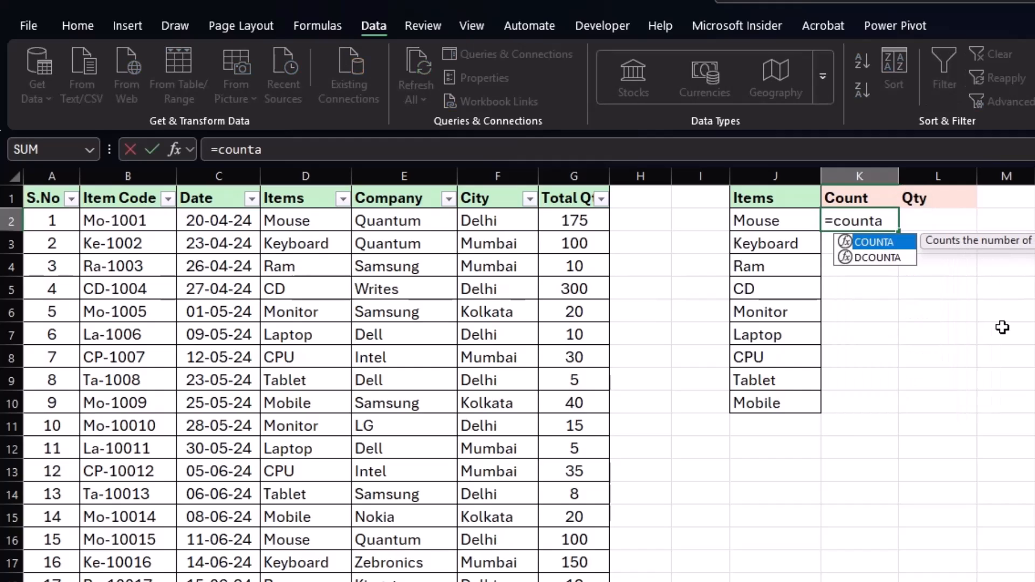
type("(")
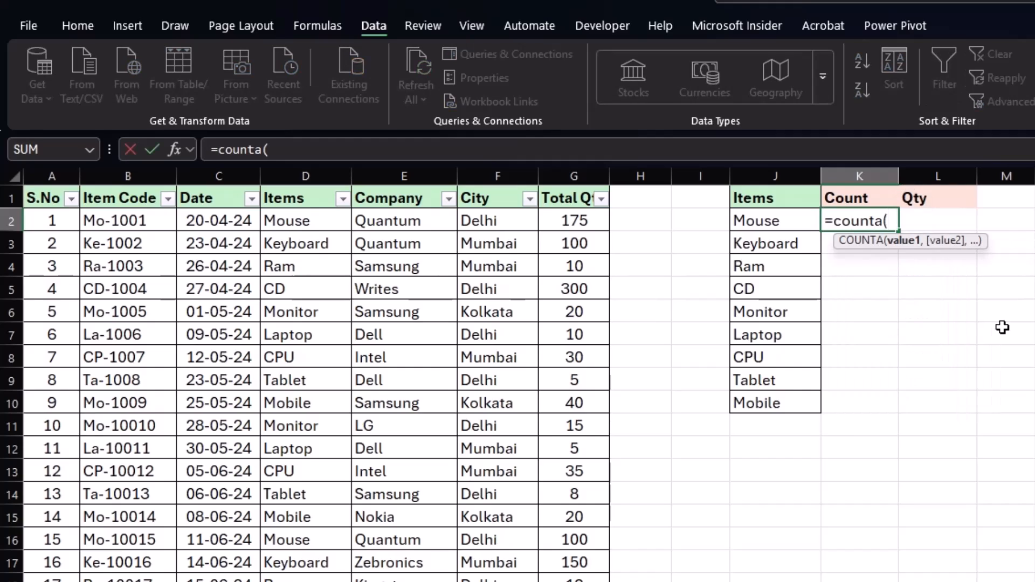
key("BackSpace")
key("BackSpace")
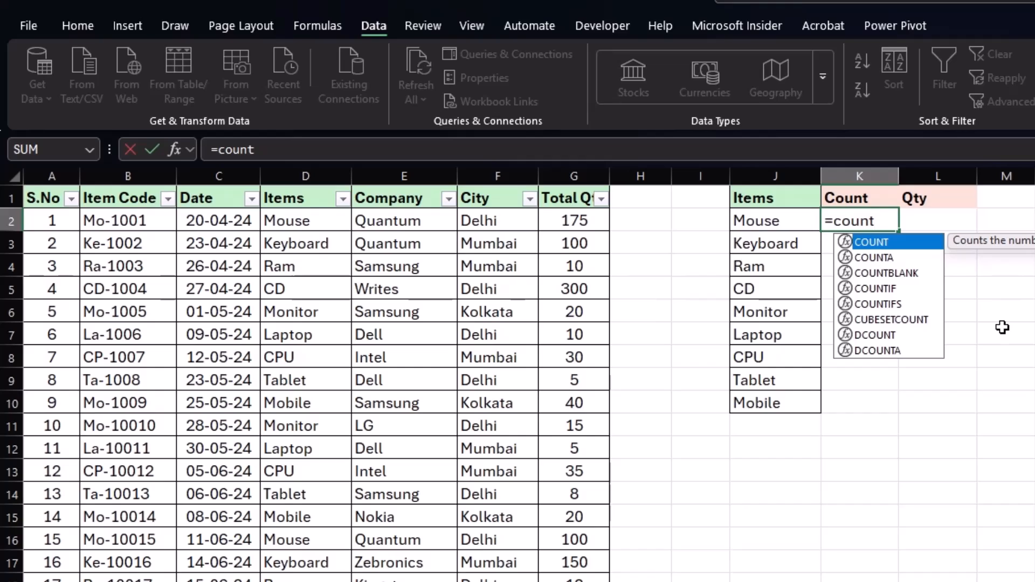
type("if")
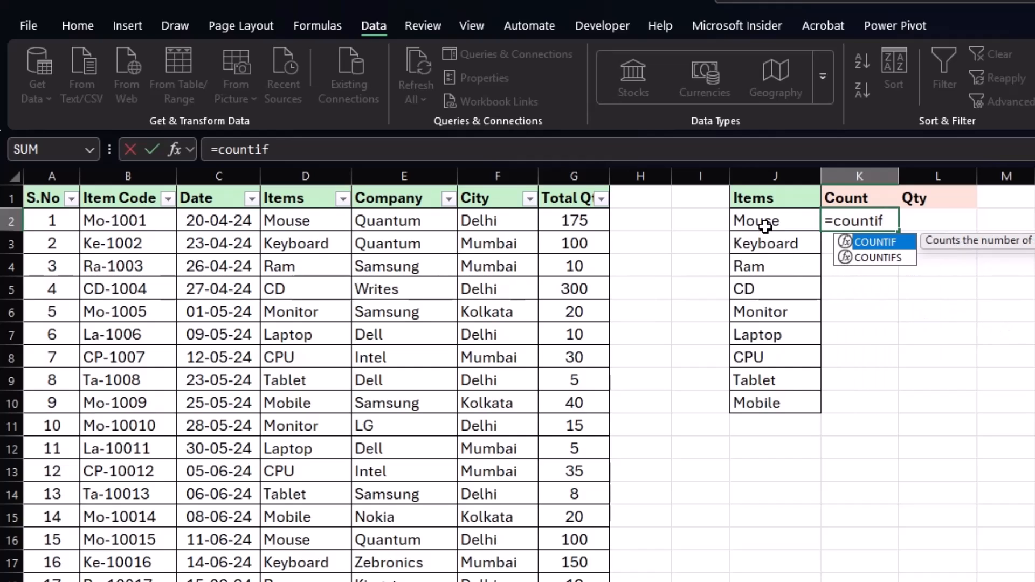
type("(")
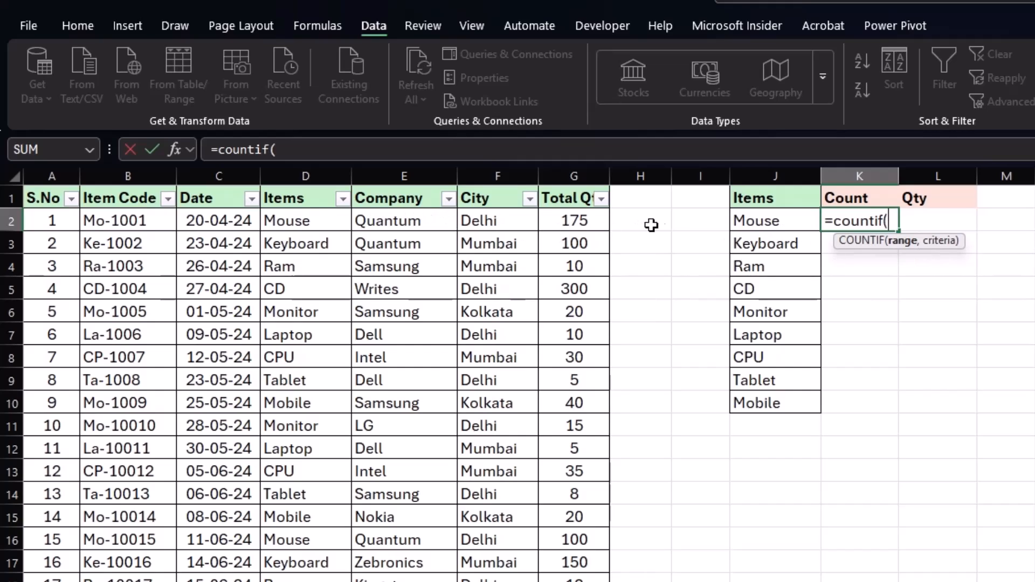
left_click(297, 176)
type(",")
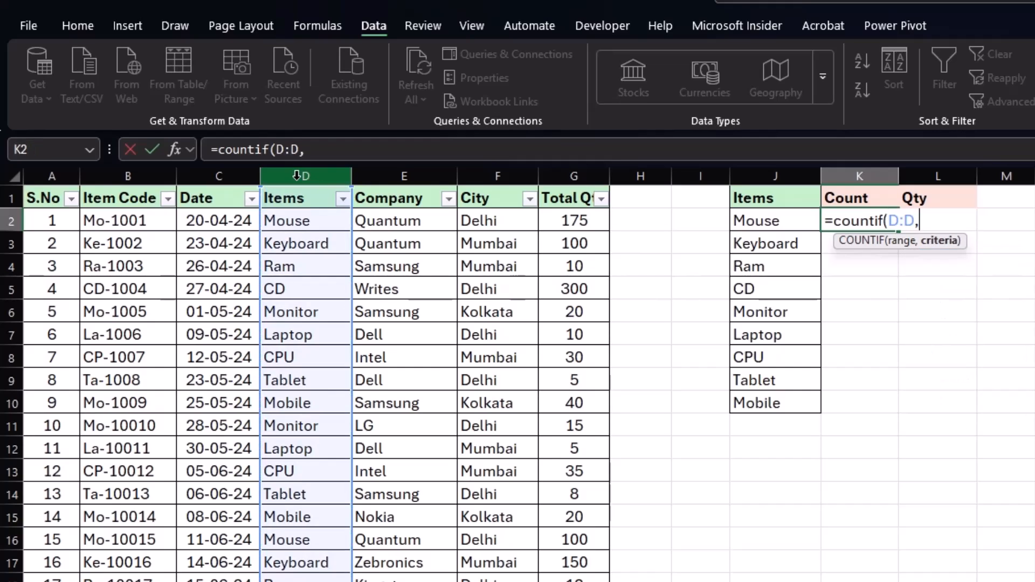
left_click(762, 218)
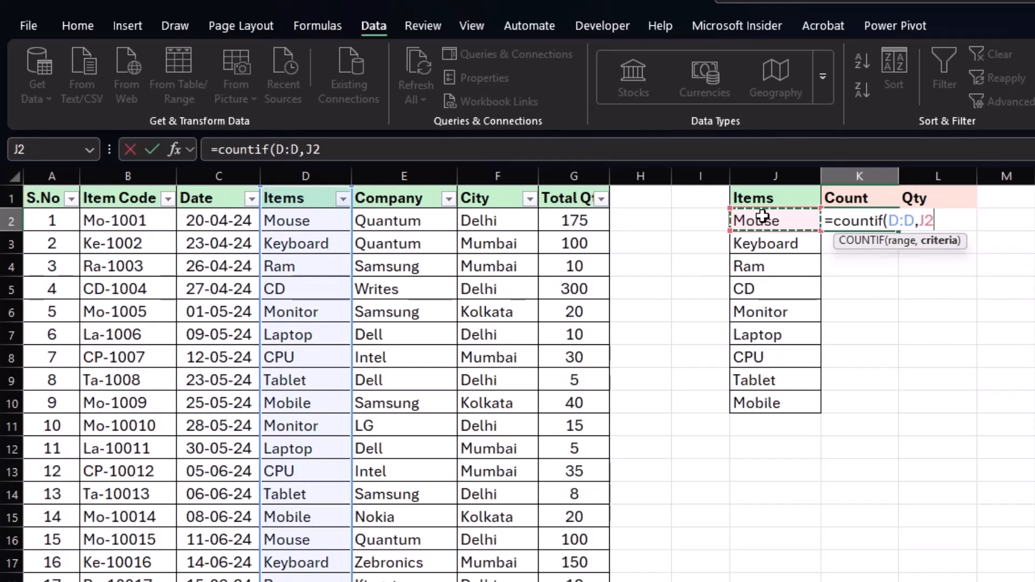
type(")")
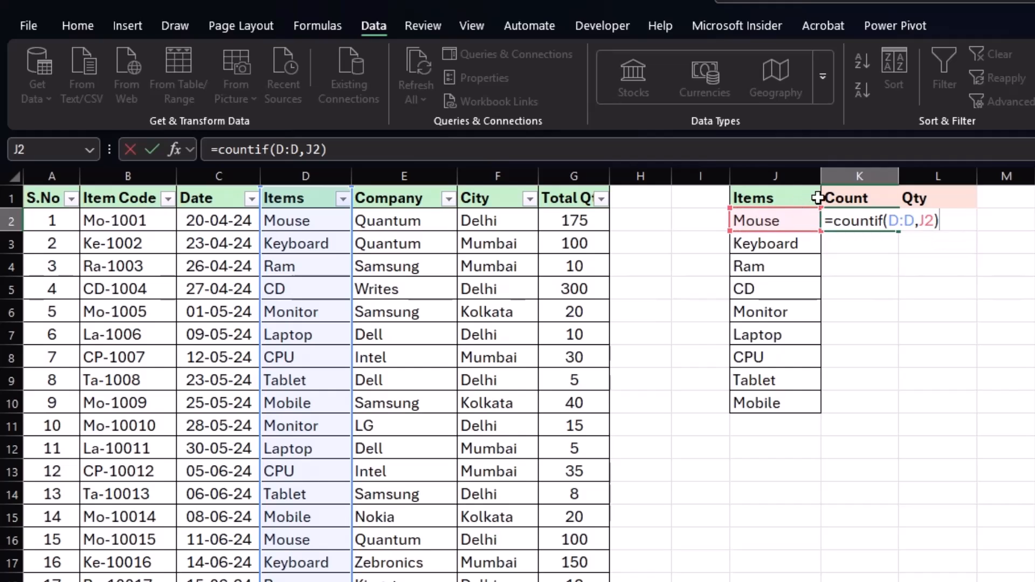
- Make the COUNTIF range absolute as $D:$D and fill the formula from K2 down to K10
left_click(900, 221)
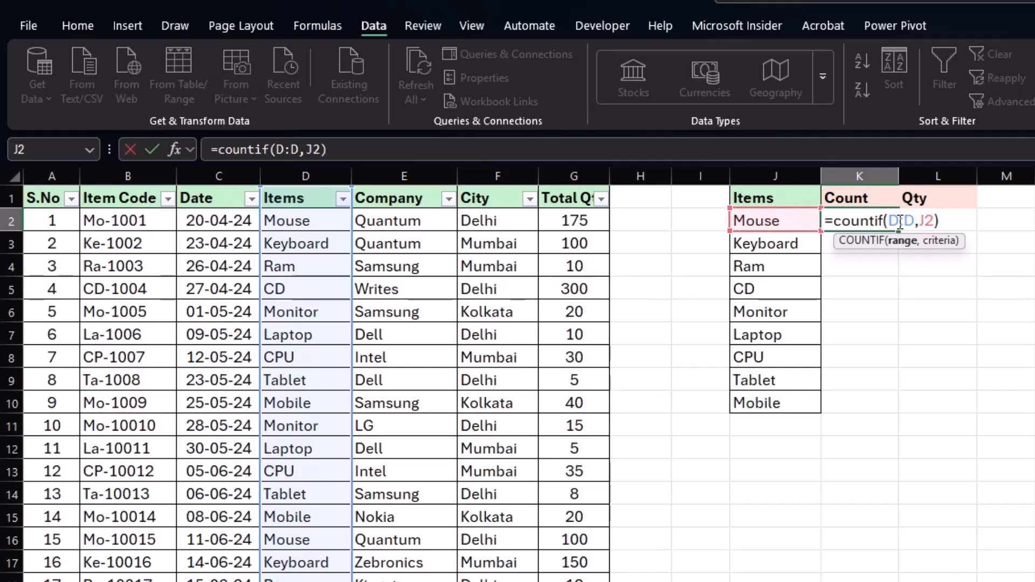
key("F4")
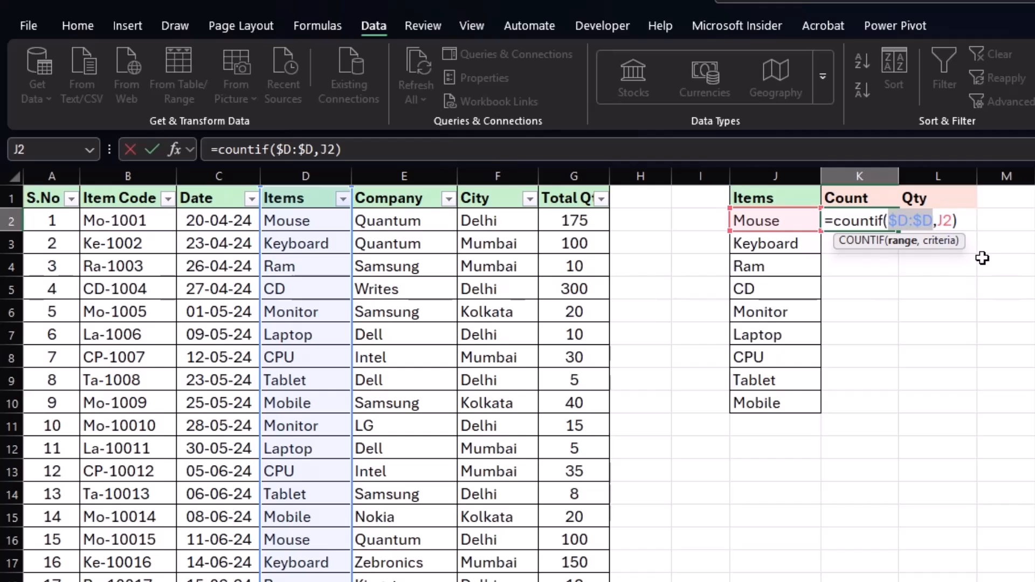
key("Return")
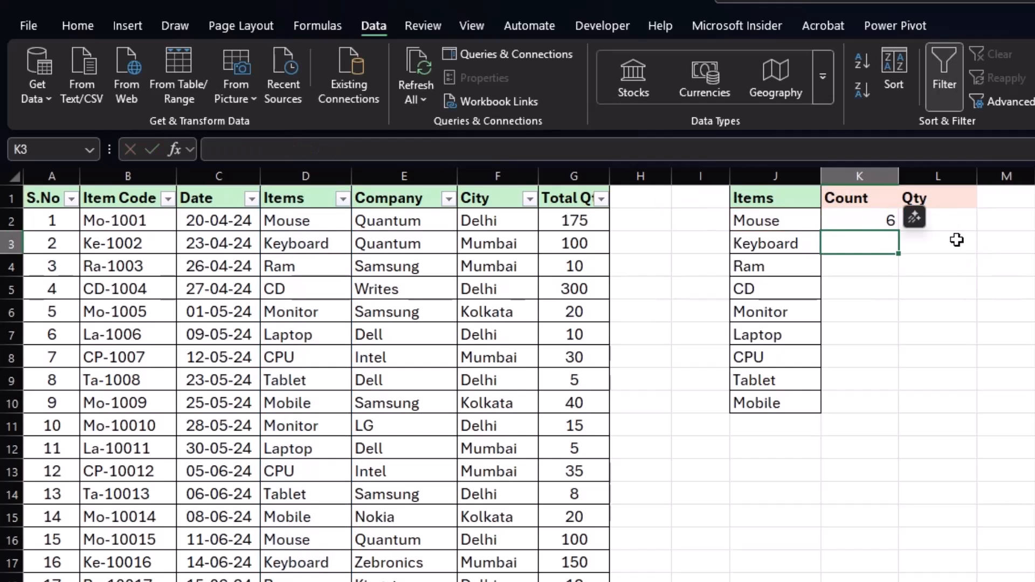
left_click(857, 221)
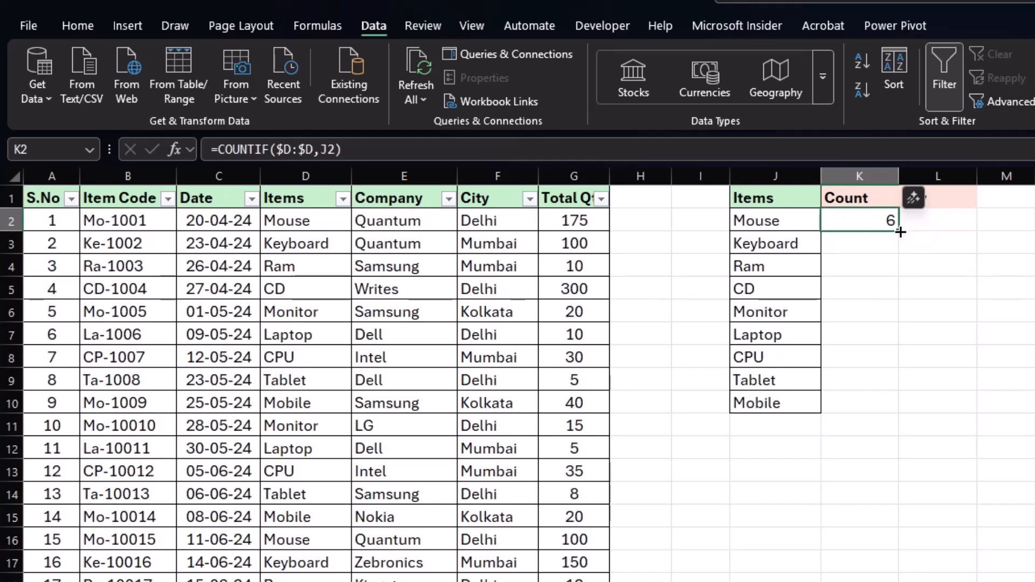
double_click(901, 232)
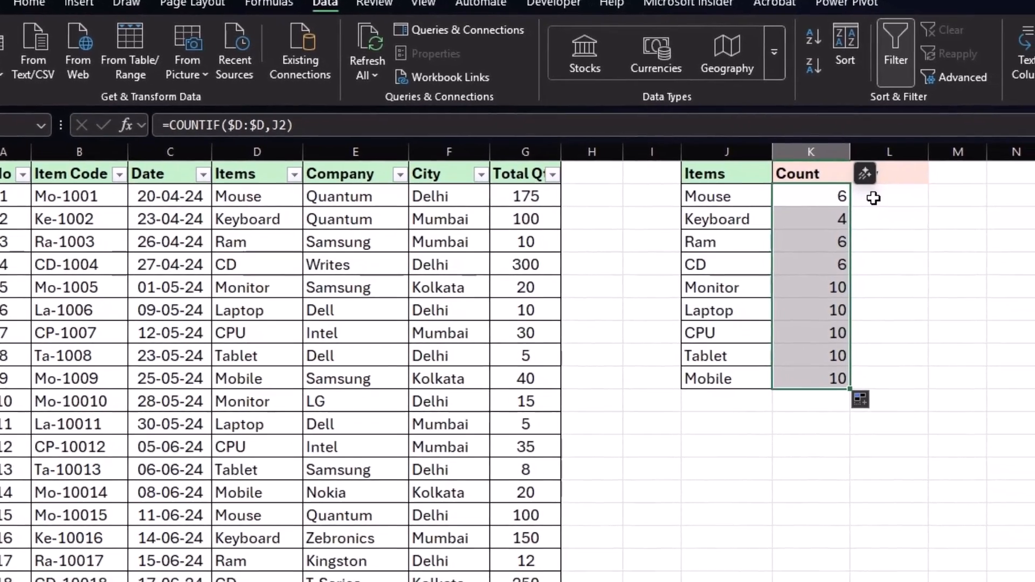
- Enter =SUMIF($D:$D,J2,$G:$G) in L2 to total the quantities and fill it down to L10
left_click(952, 223)
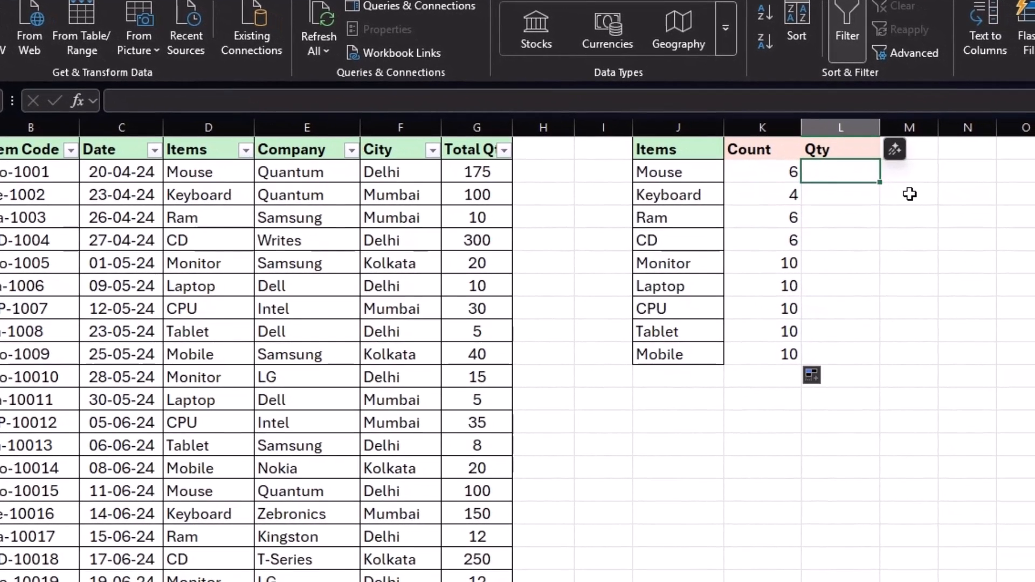
type("=sumif(")
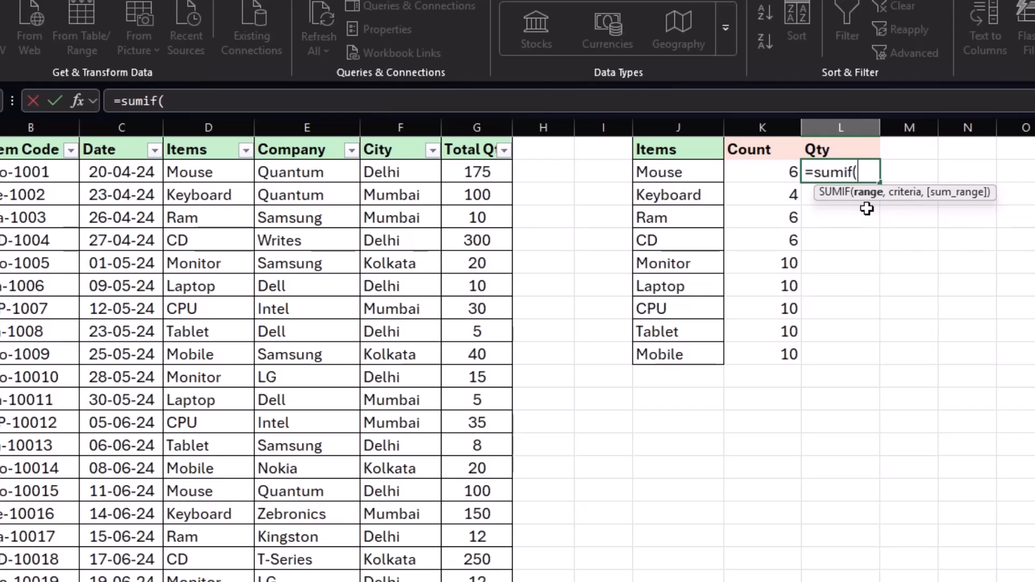
left_click(196, 122)
key("F4")
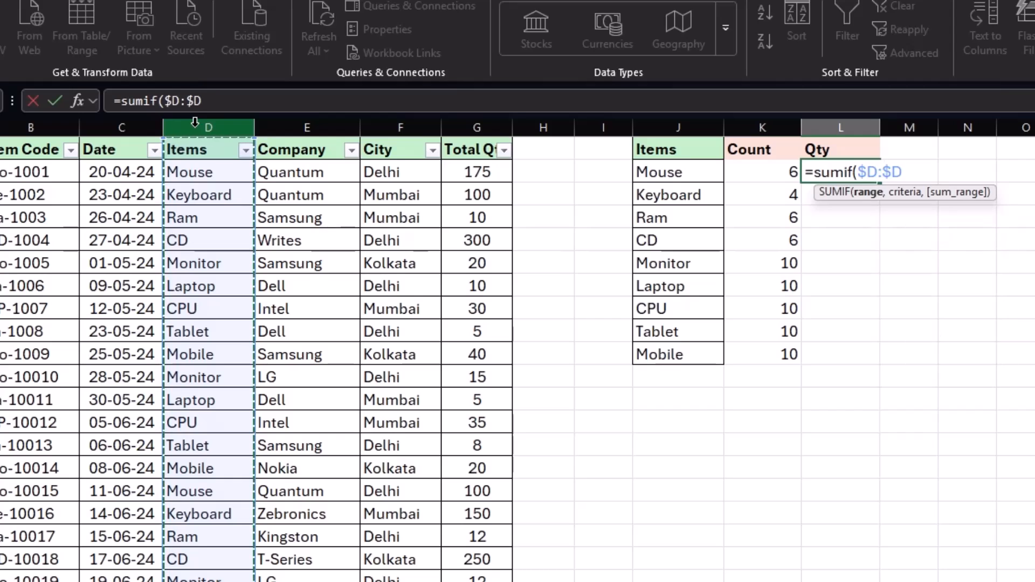
type(",")
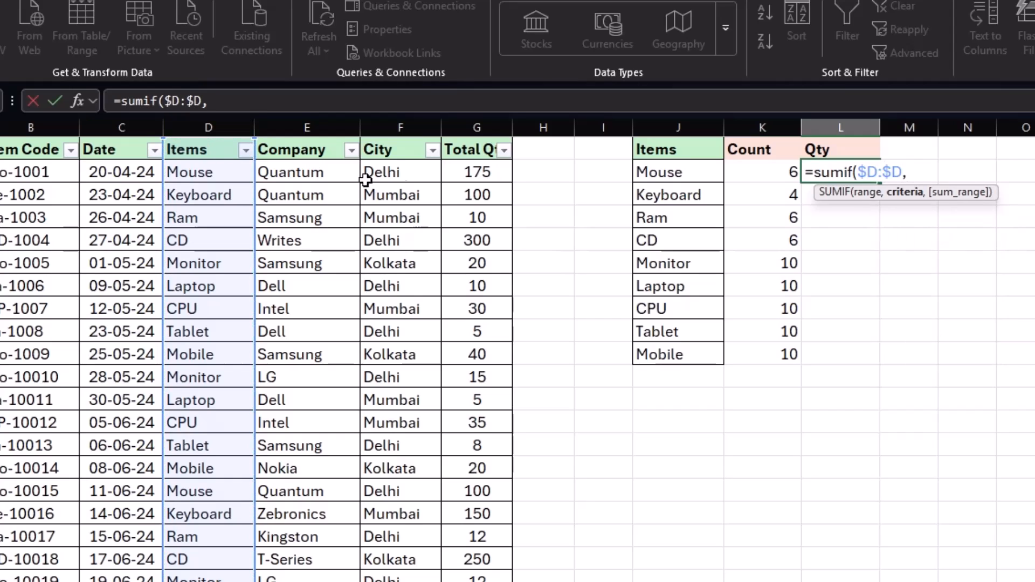
left_click(674, 173)
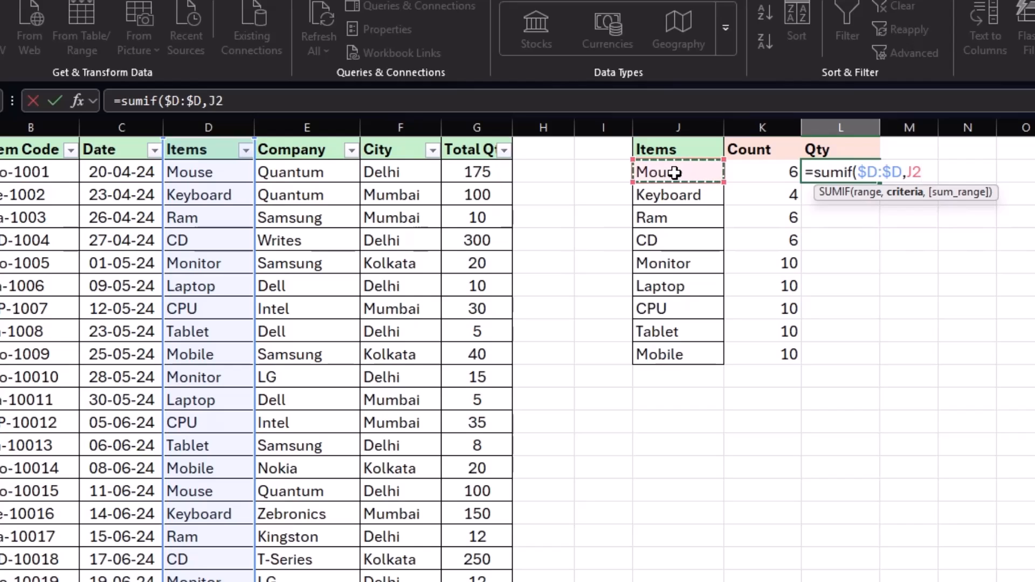
type(",")
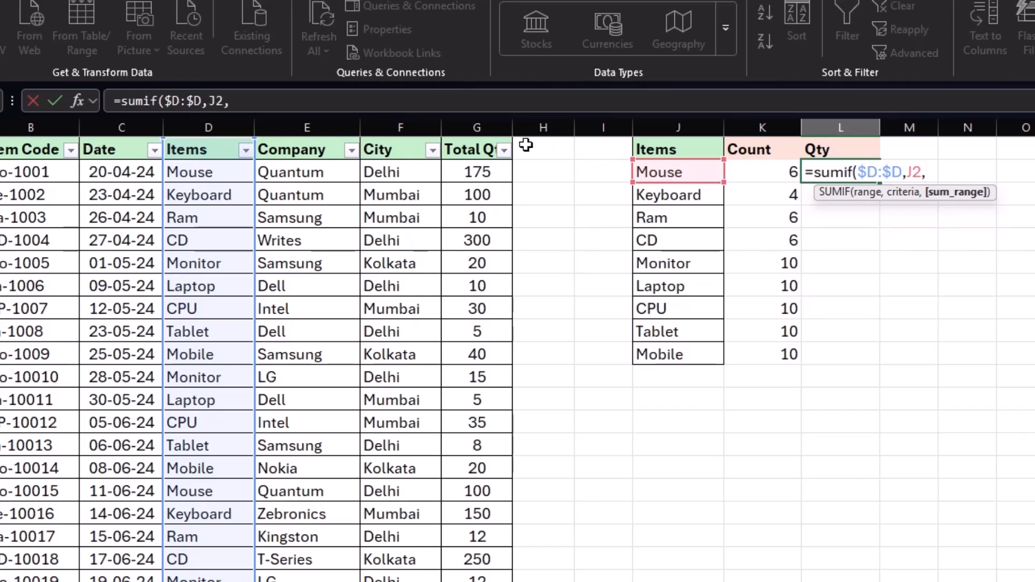
left_click(479, 125)
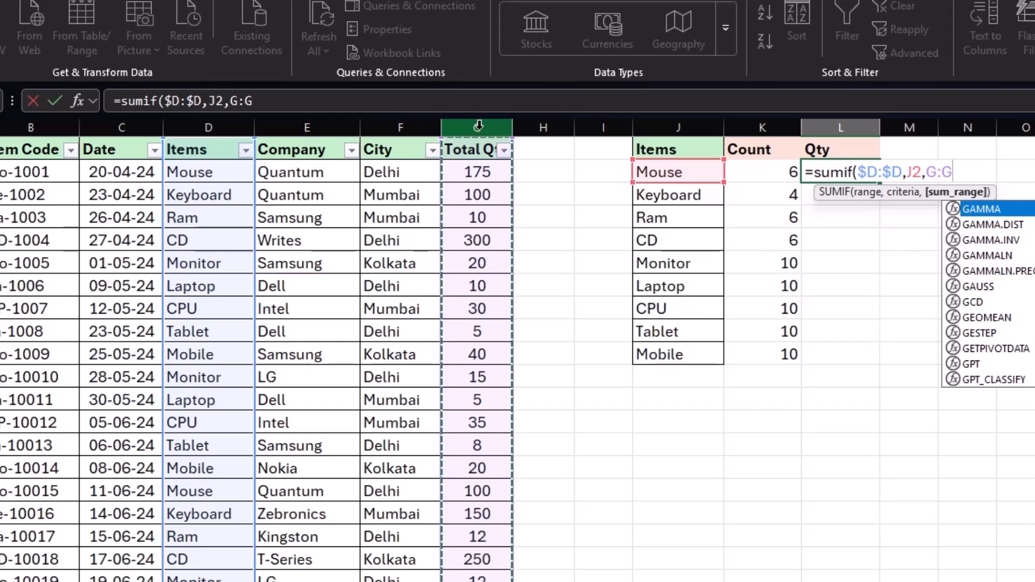
key("F4")
type(")")
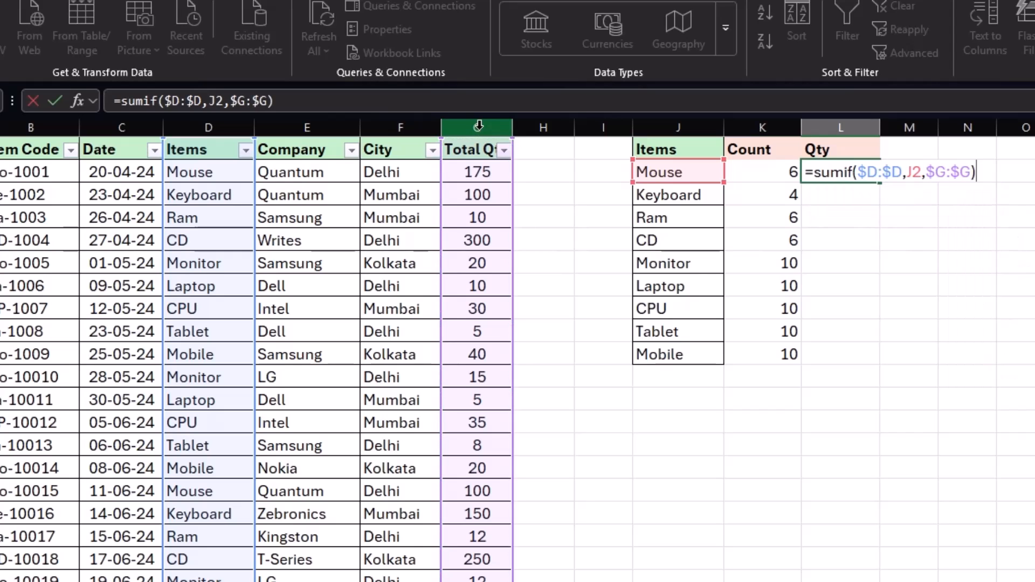
key("Return")
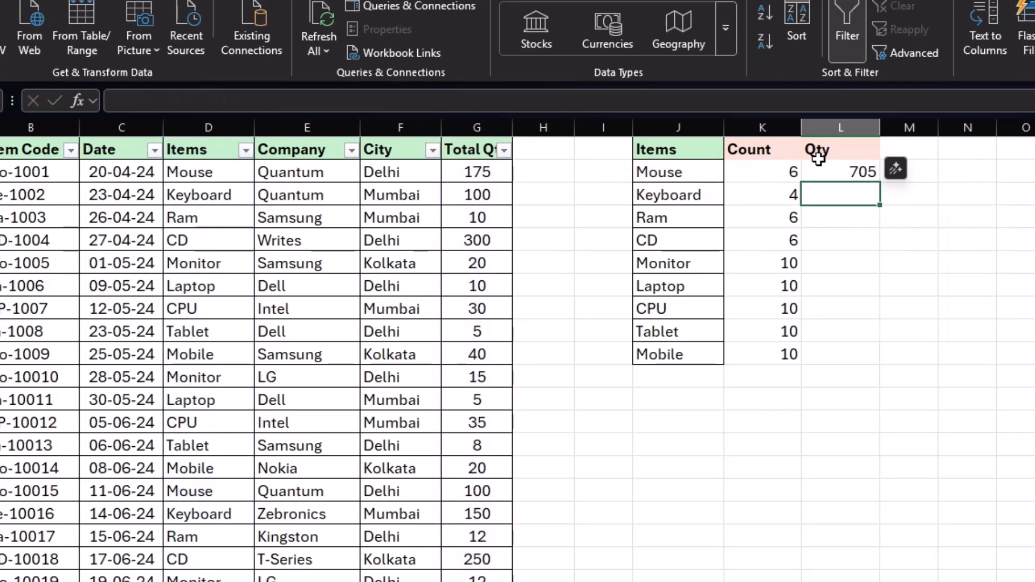
left_click(858, 171)
double_click(878, 183)
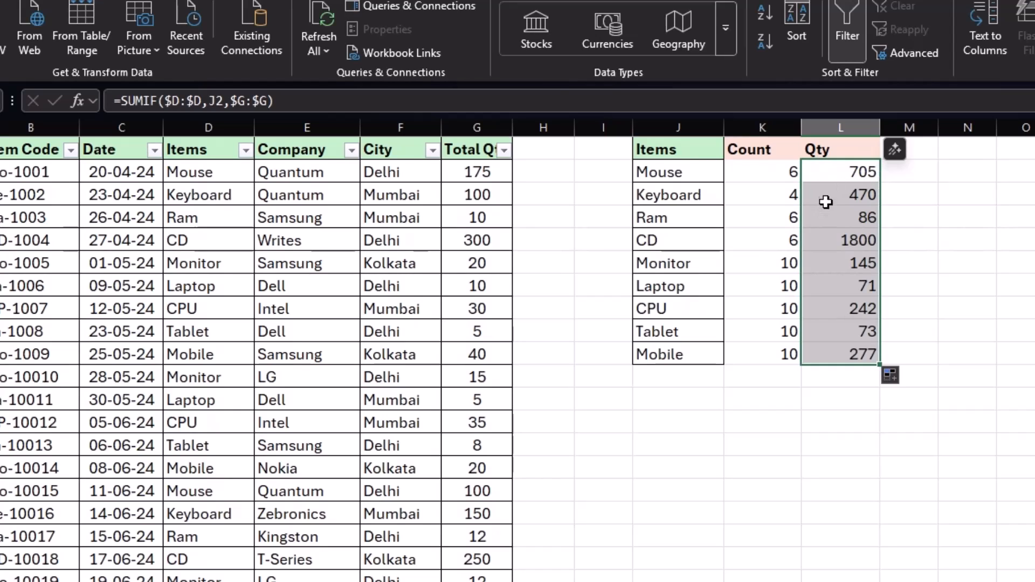
- Apply all borders to the summary table in J1:L10
left_click(675, 149)
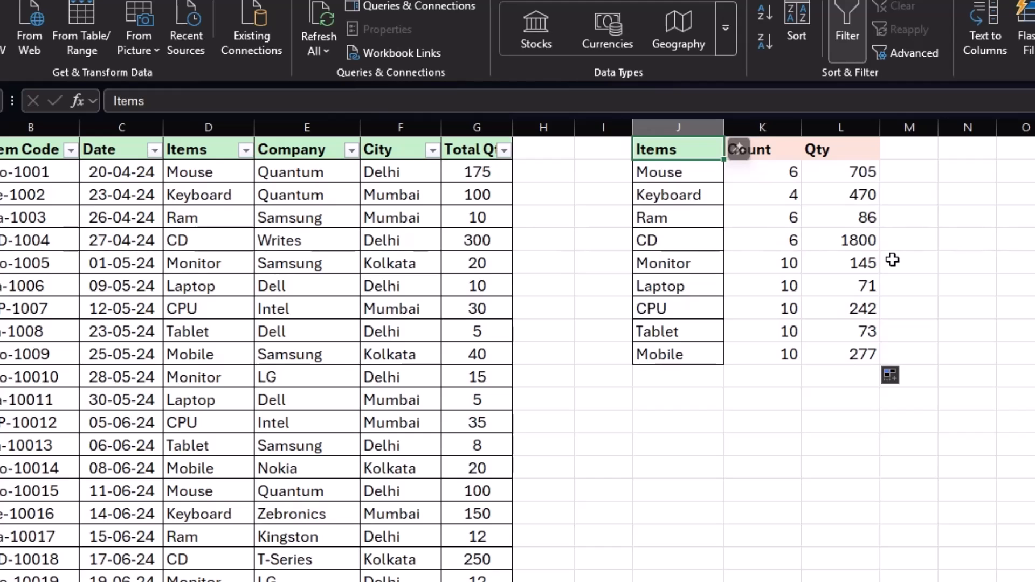
key("ctrl+a")
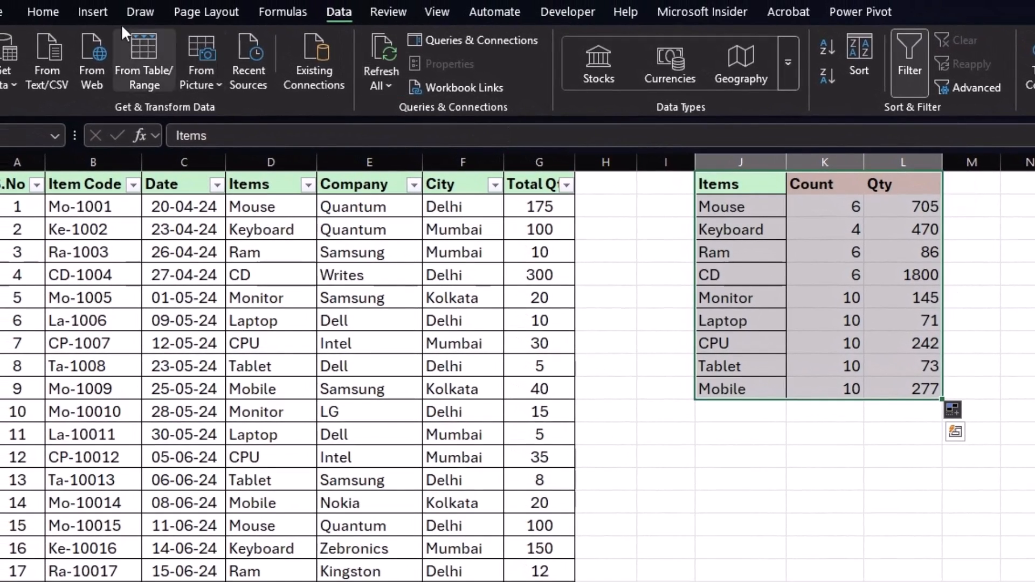
left_click(55, 9)
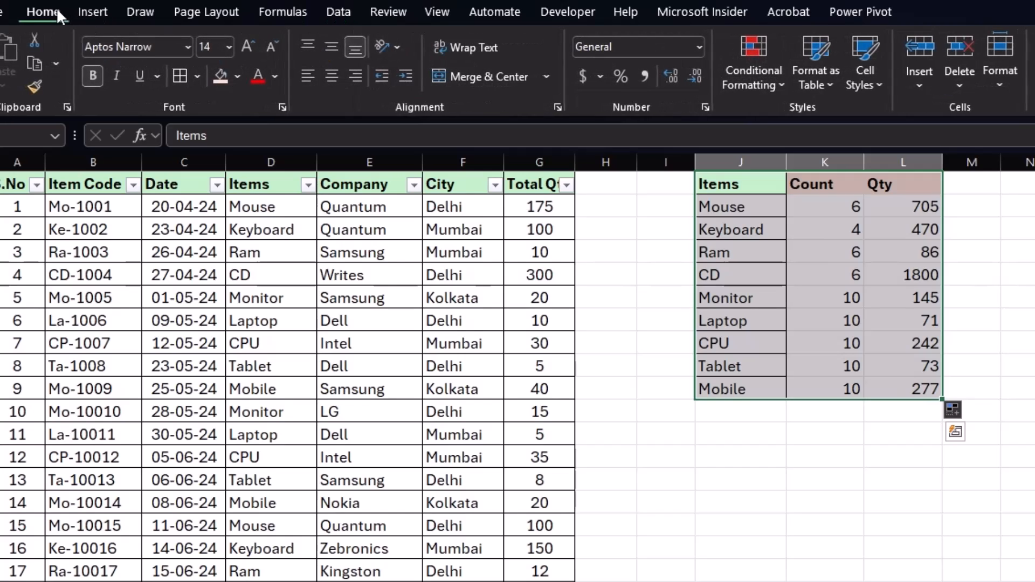
left_click(181, 77)
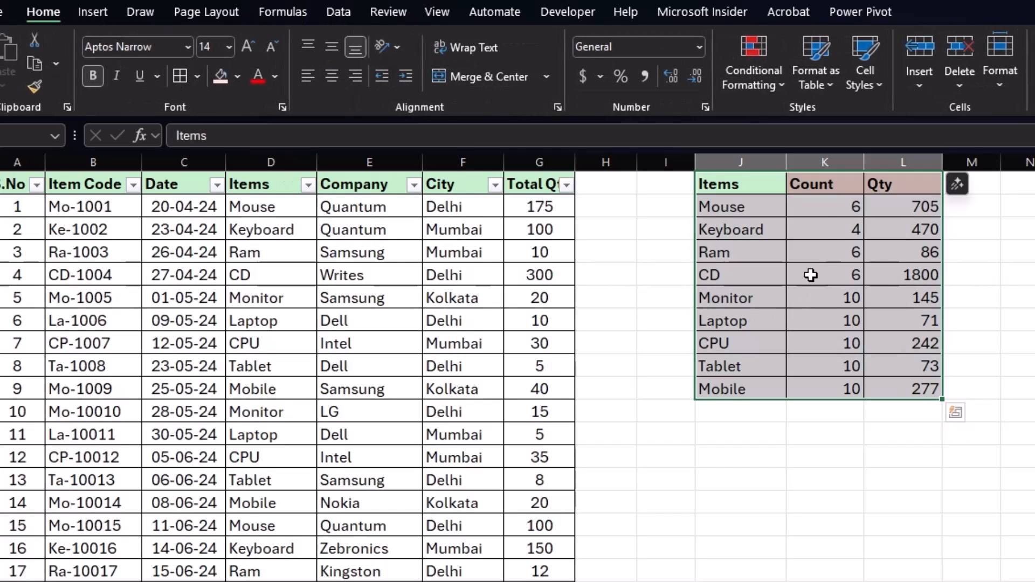
- Select the Items header cell J1 and stop recording the macro
left_click(720, 185)
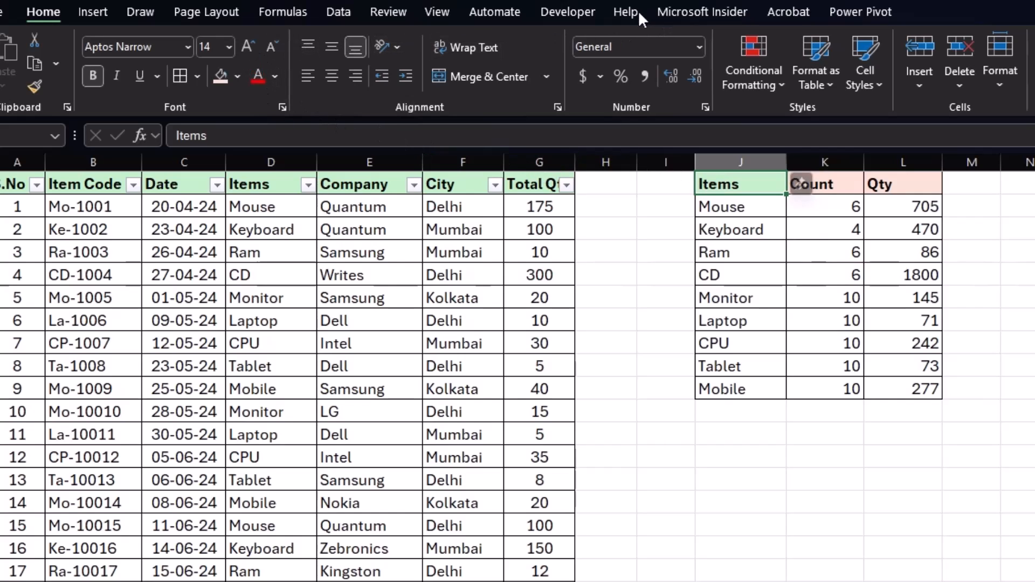
left_click(568, 12)
left_click(152, 46)
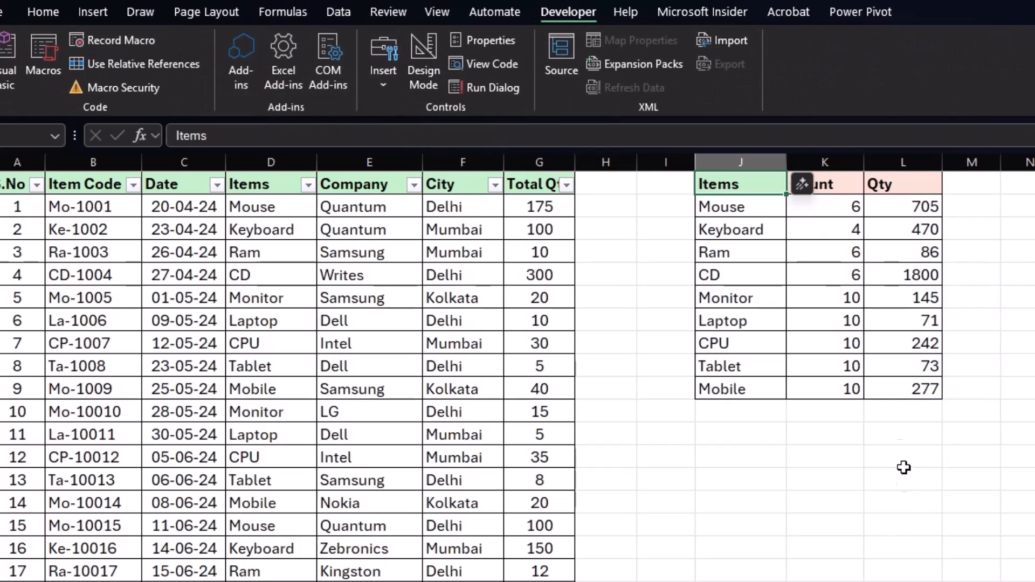
- Delete columns J to L with the summary table and widen the empty columns that take their place
left_click(732, 162)
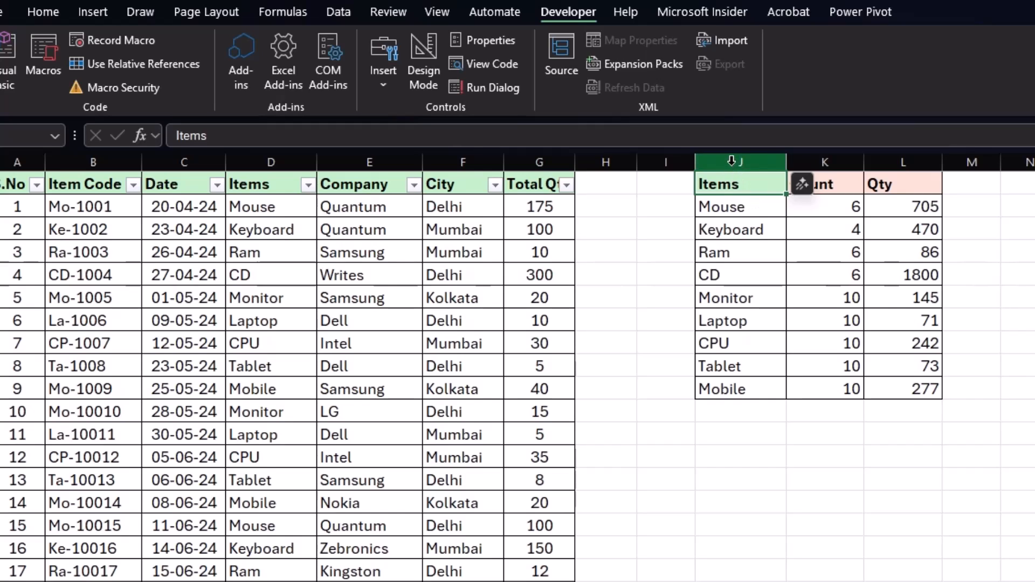
left_click_drag(731, 162, 904, 163)
right_click(800, 241)
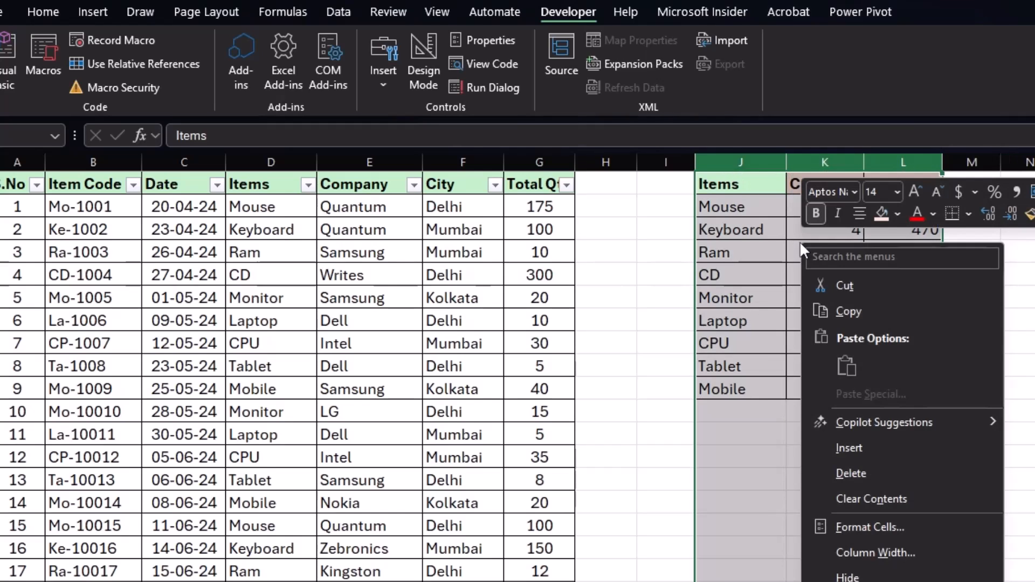
left_click(891, 471)
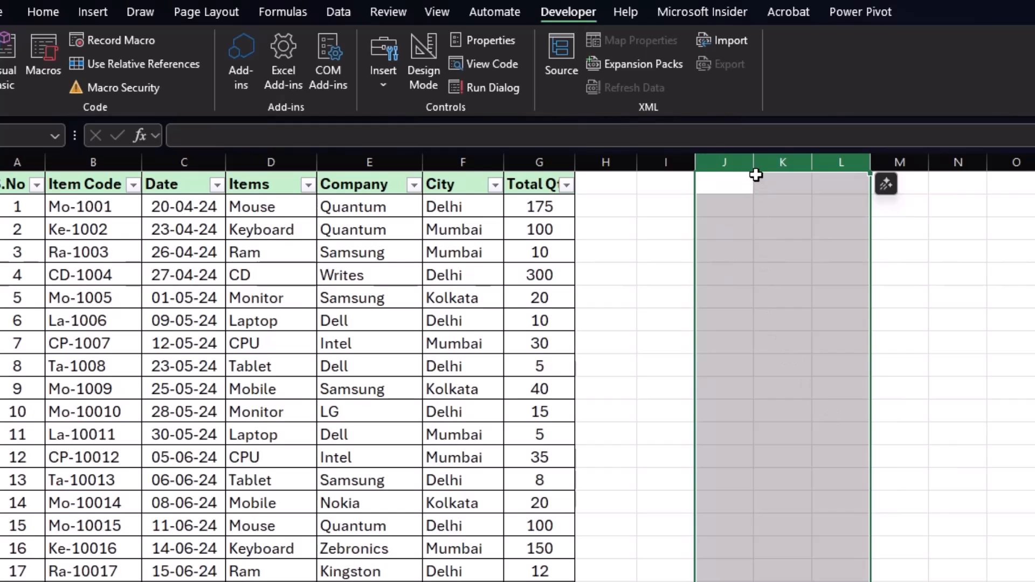
left_click_drag(756, 166, 959, 176)
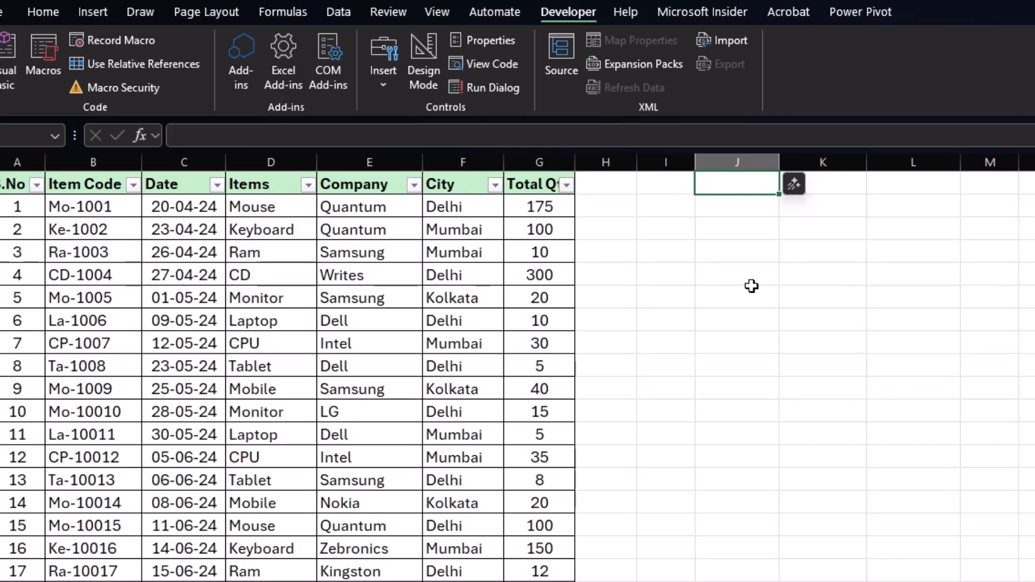
- Draw an oval shape beside the data table, over the first two rows of columns H and I
left_click(95, 13)
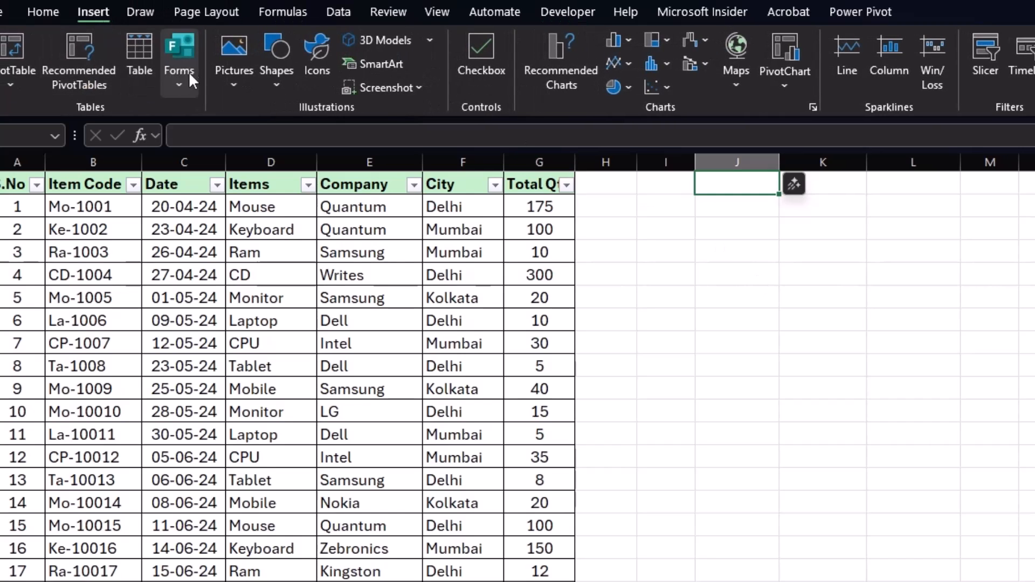
left_click(270, 76)
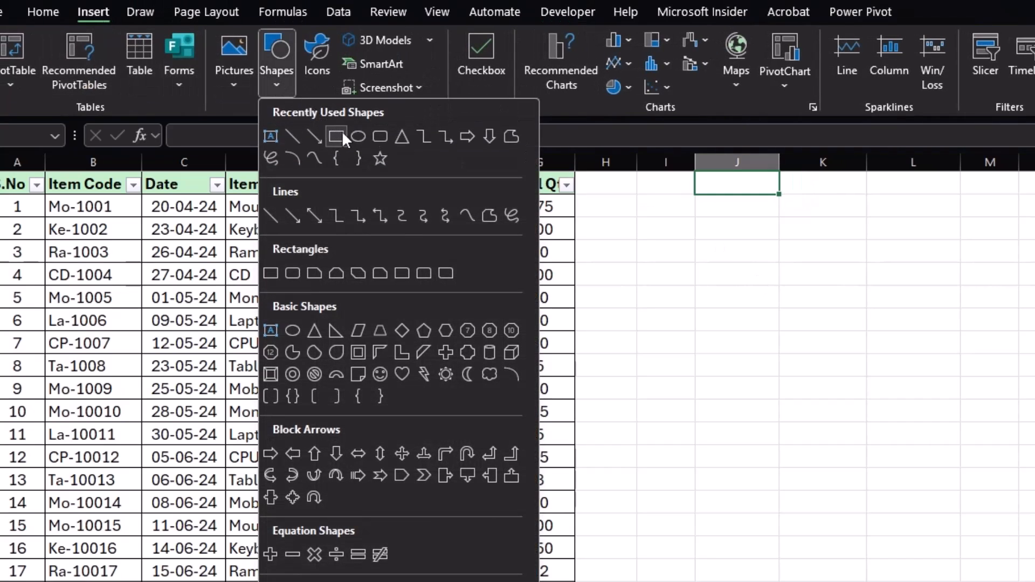
left_click(358, 136)
left_click_drag(595, 181, 633, 208)
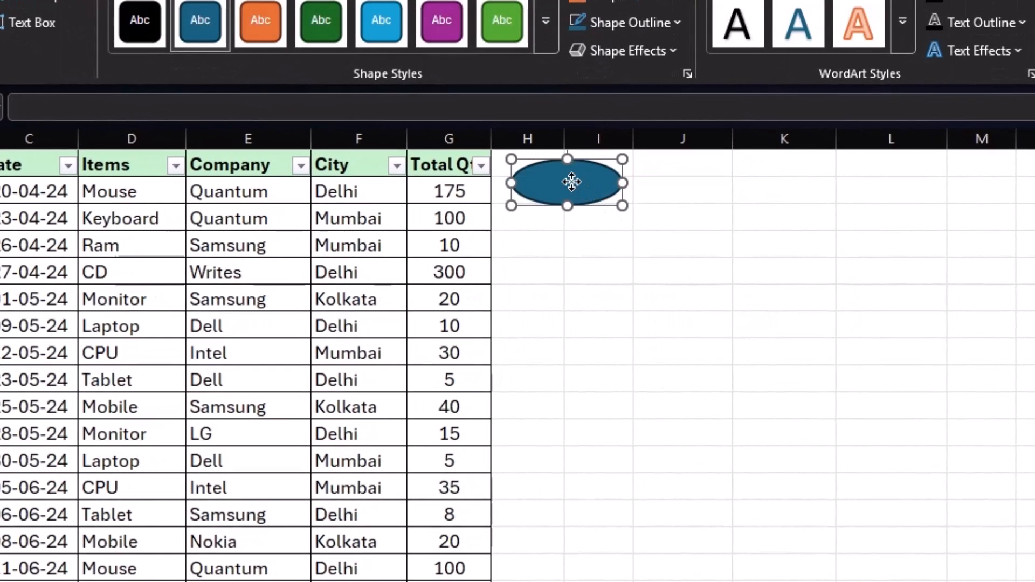
- Add the text Filter to the oval shape
right_click(571, 182)
left_click(624, 362)
type("Filter")
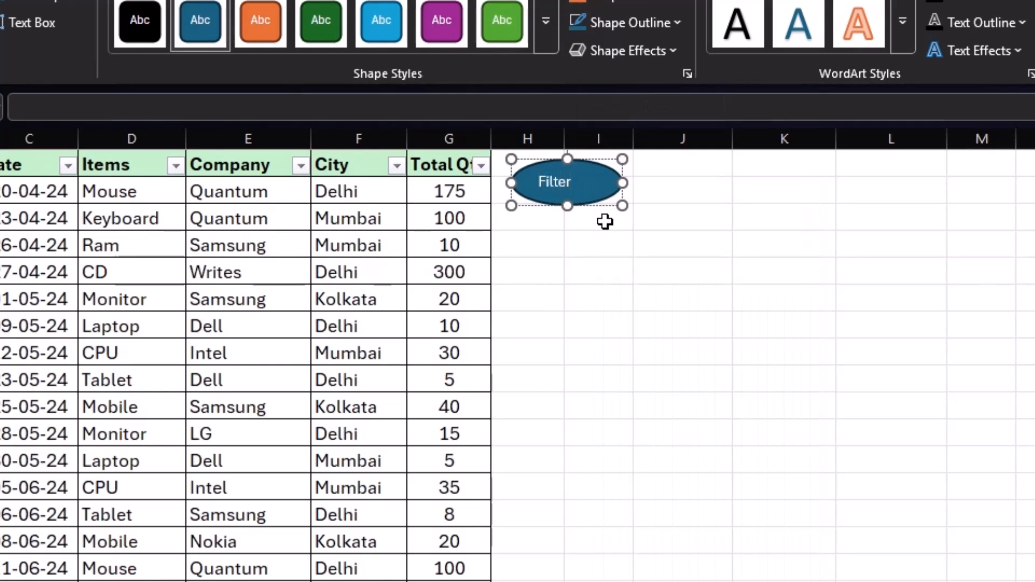
- Make the Filter label bold and centre it horizontally in the oval
key("shift+Left")
key("shift+Left")
key("shift+Left")
key("shift+Left")
key("shift+Left")
key("shift+Left")
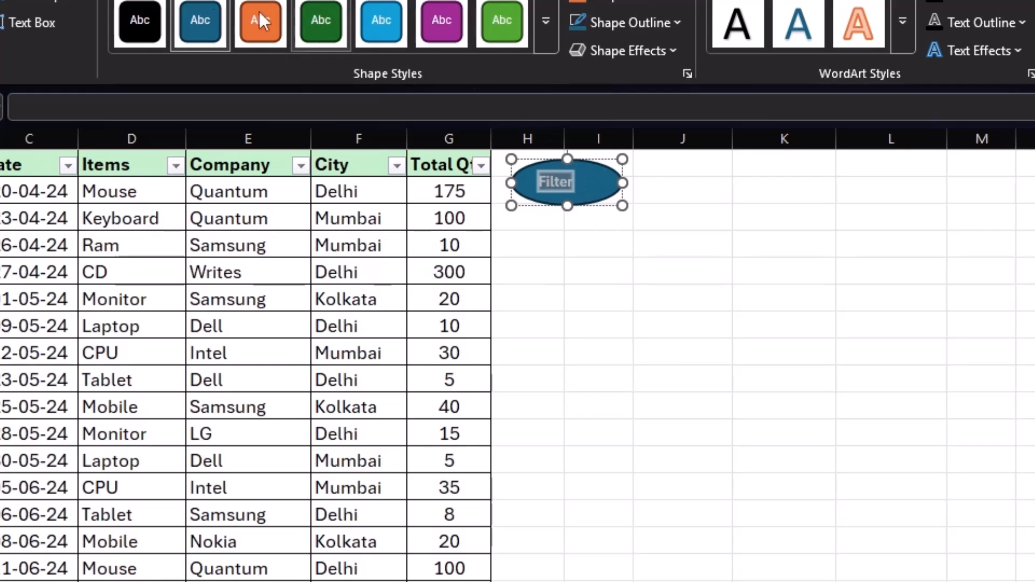
left_click(2, 1)
left_click(200, 40)
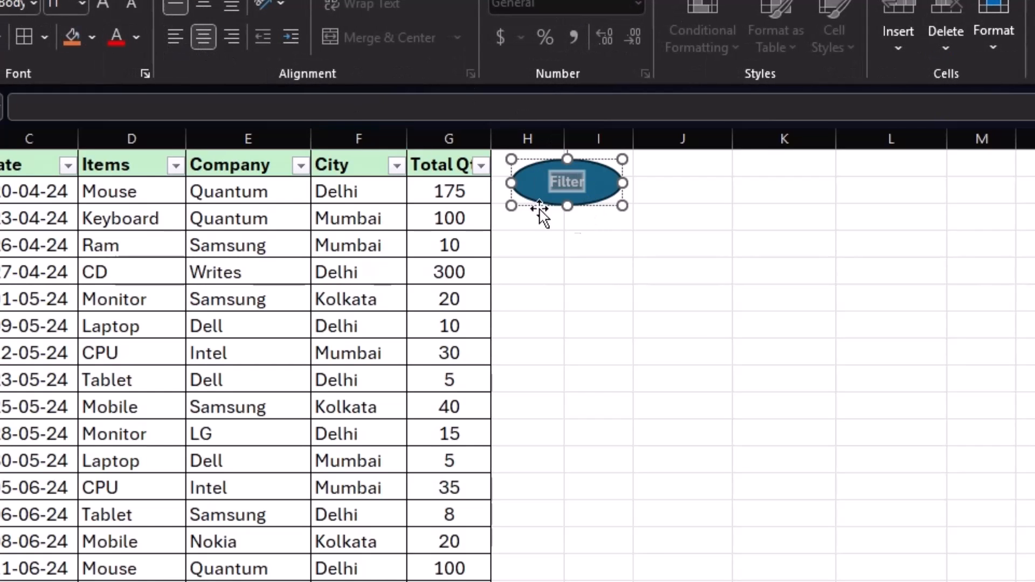
left_click(610, 265)
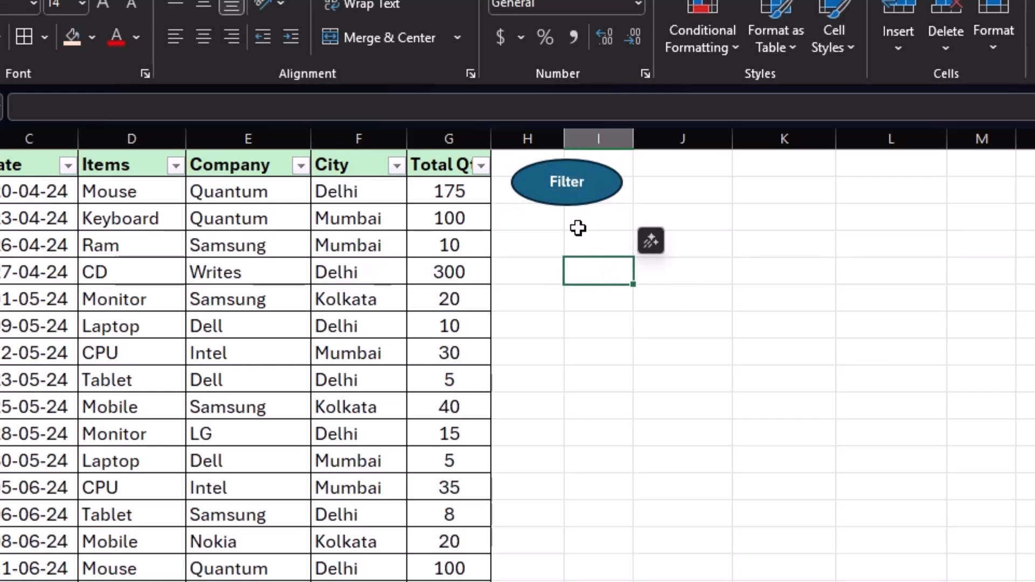
left_click(546, 333)
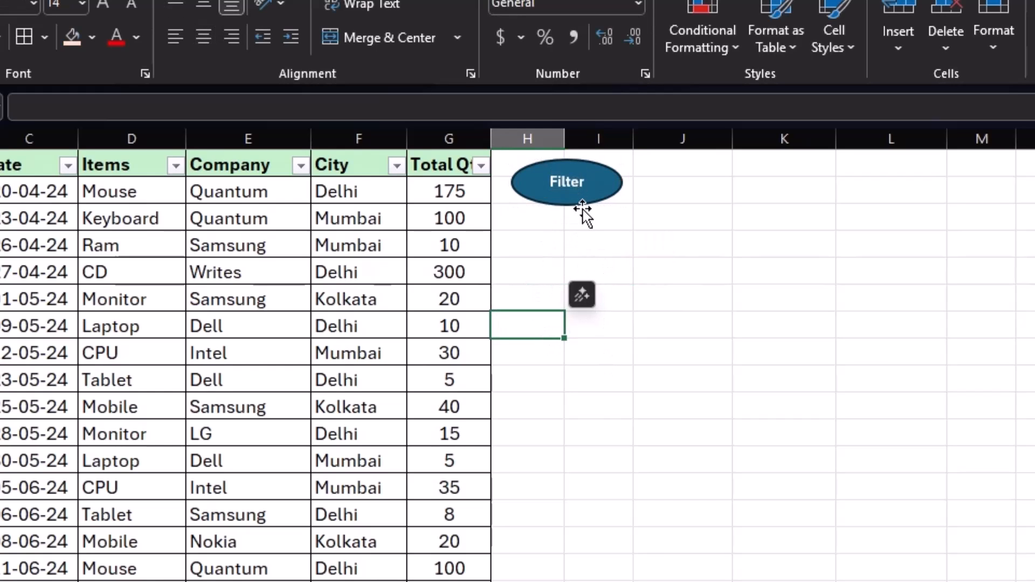
- Assign the analysis macro to the Filter oval and deselect the shape
right_click(598, 185)
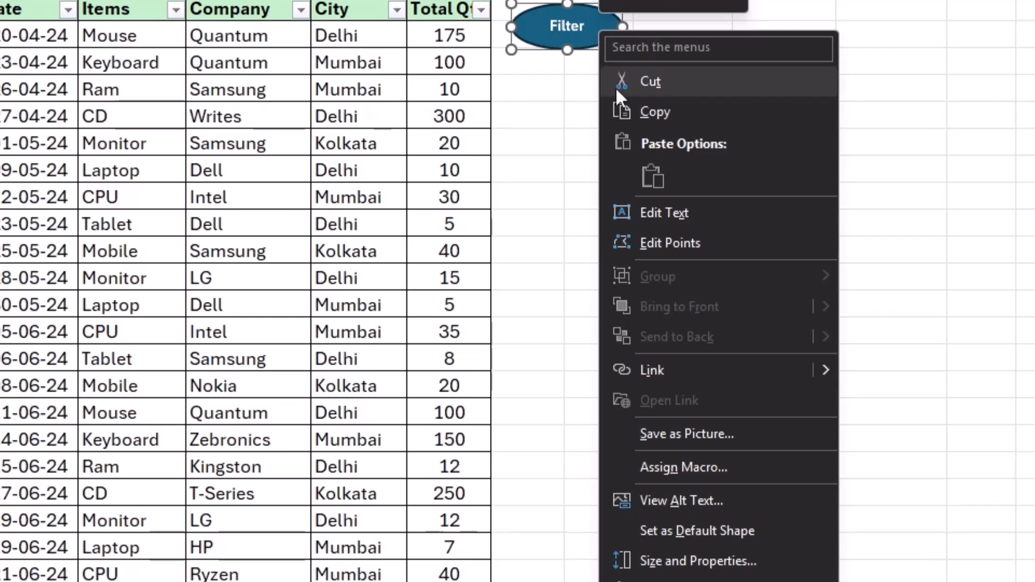
left_click(700, 467)
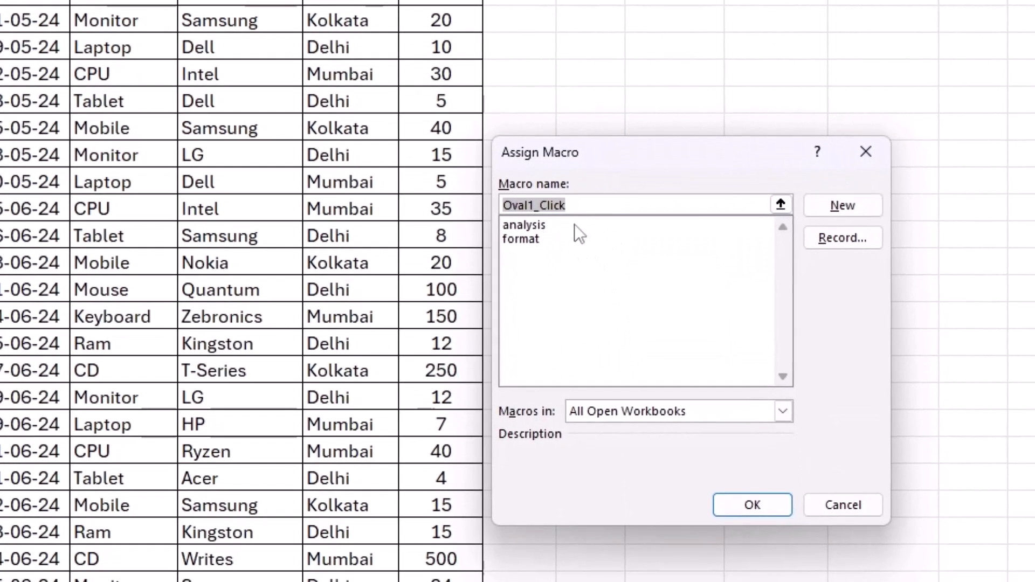
left_click(564, 323)
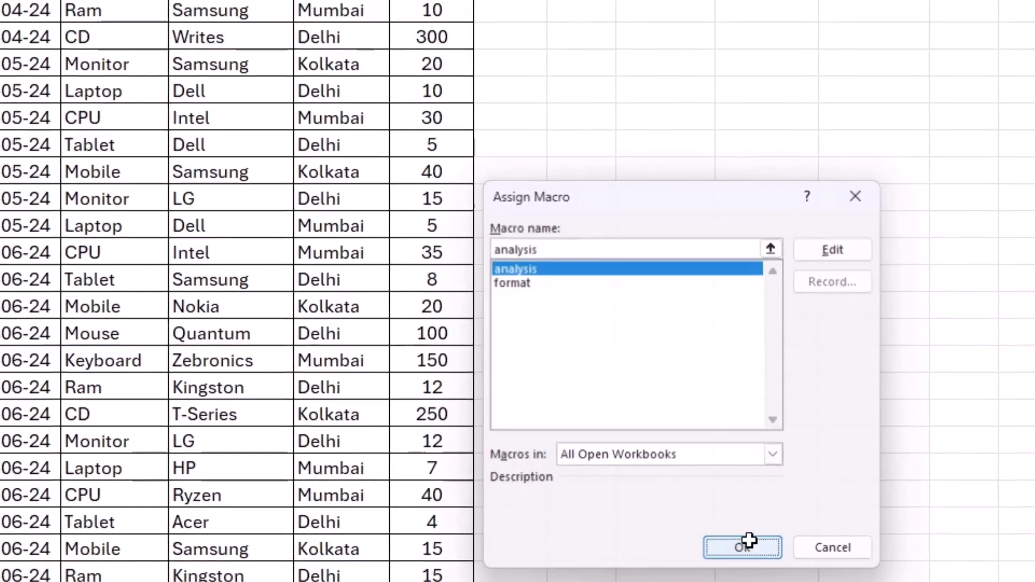
left_click(753, 504)
left_click(501, 146)
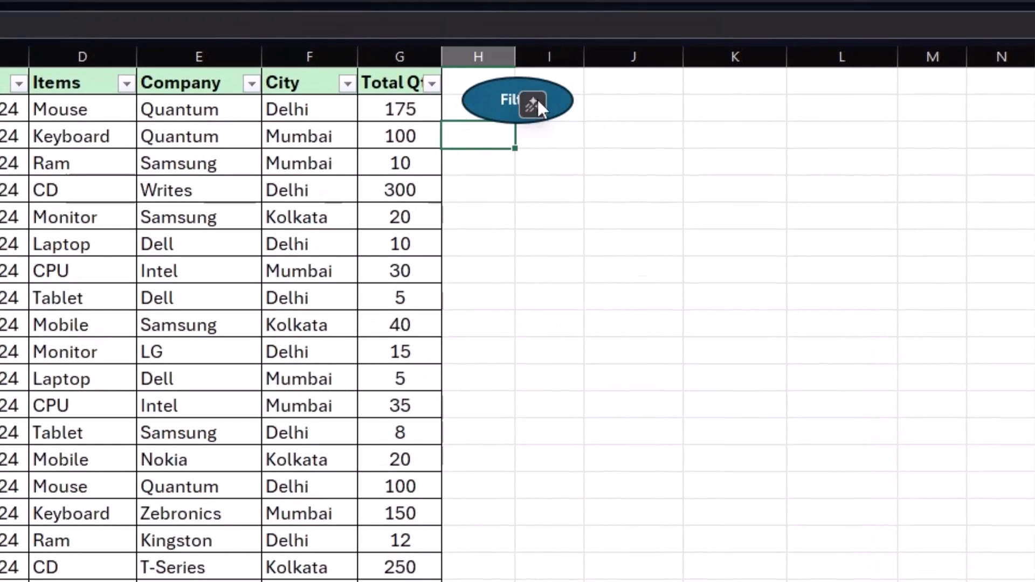
left_click(563, 197)
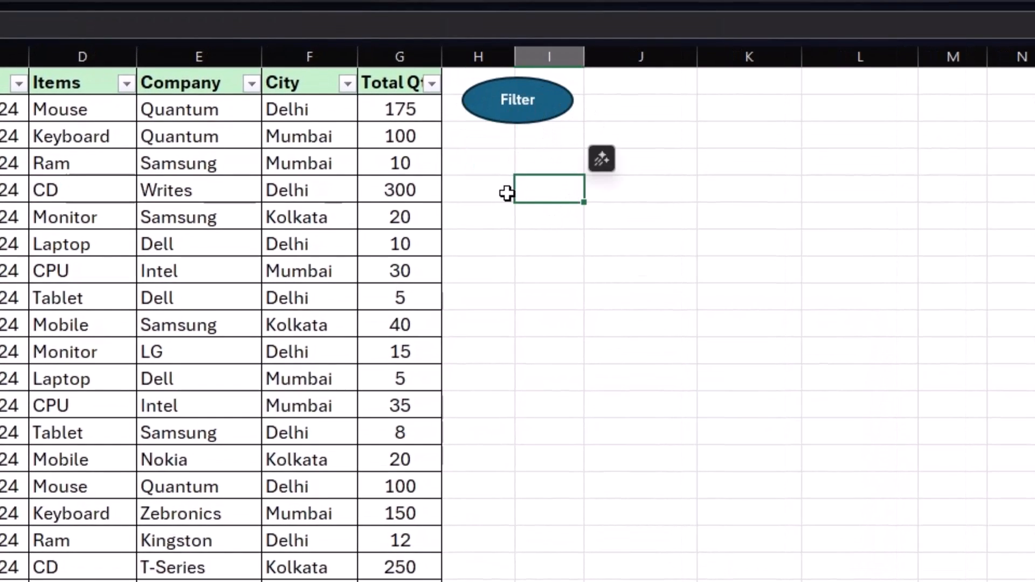
left_click(496, 189)
left_click(562, 193)
- Enter the headers Items, Count and Qty in J1:L1 and run the analysis macro from the Filter oval
left_click(672, 84)
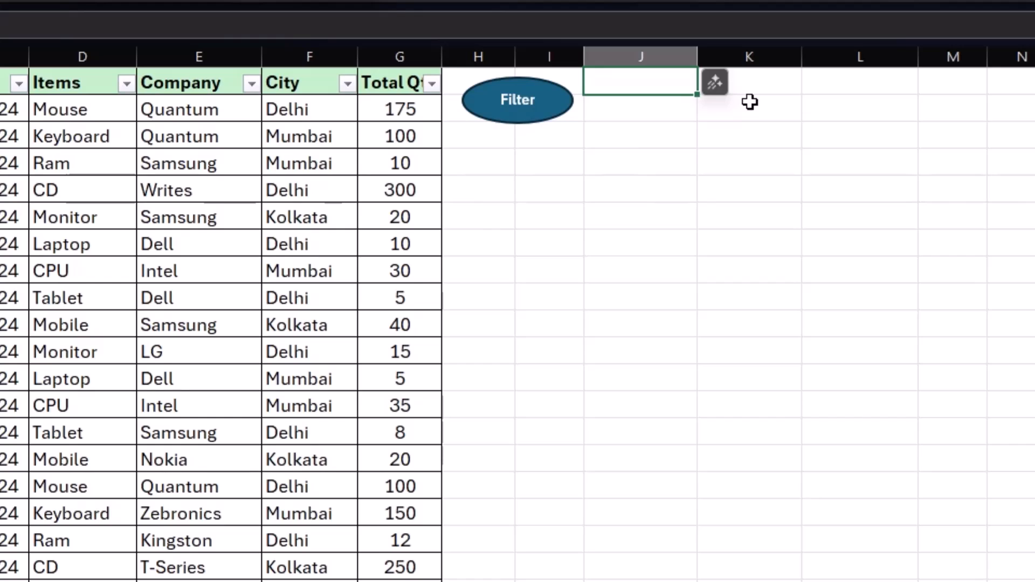
type("Item")
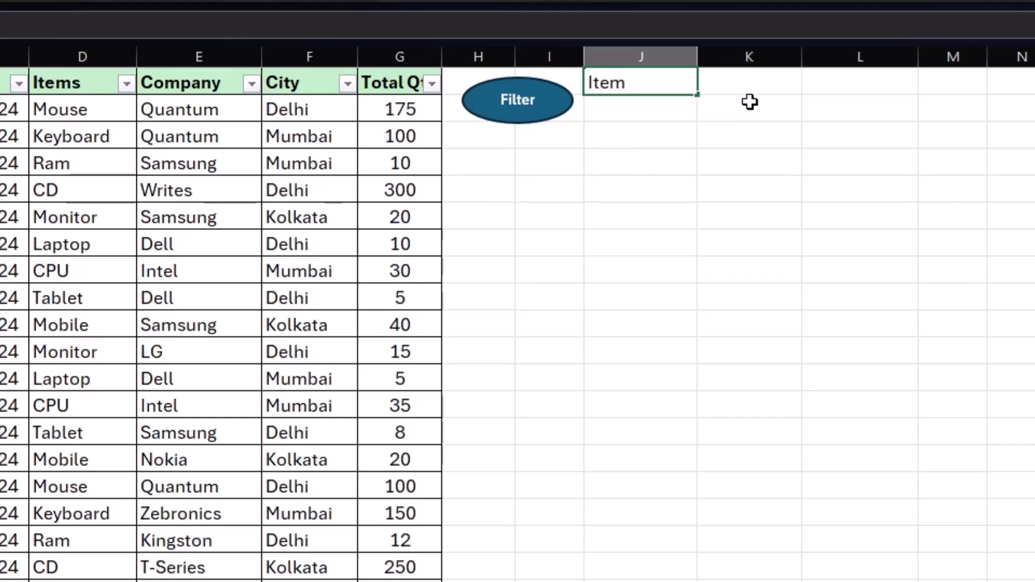
type("s")
key("Tab")
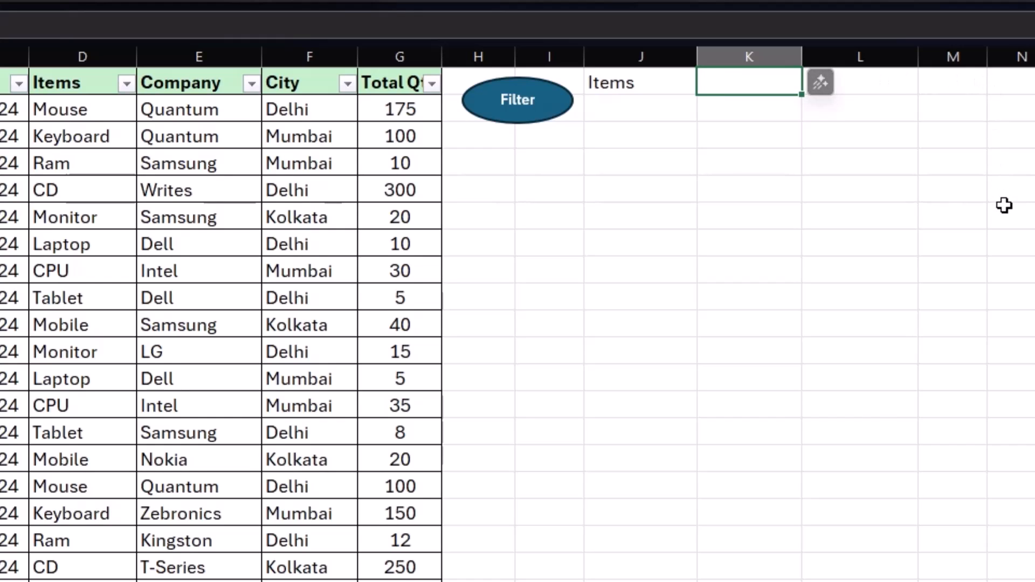
type("Count")
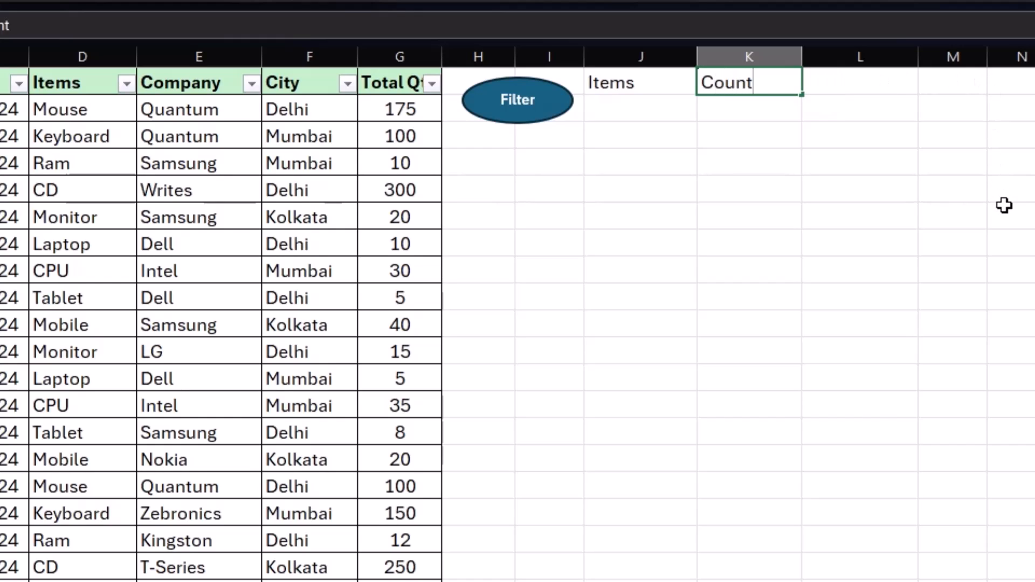
key("Tab")
type("Q")
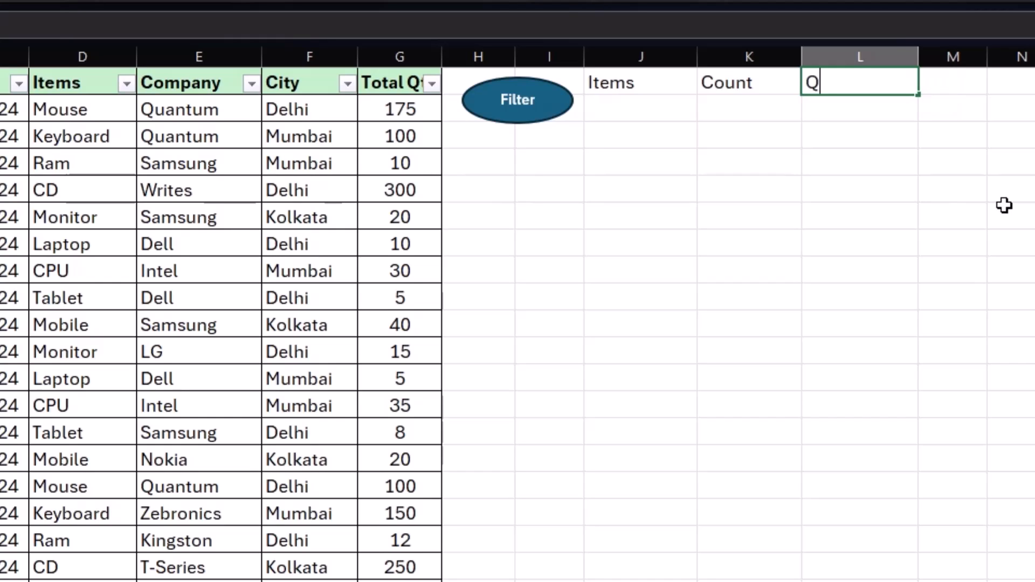
type("ty")
key("Return")
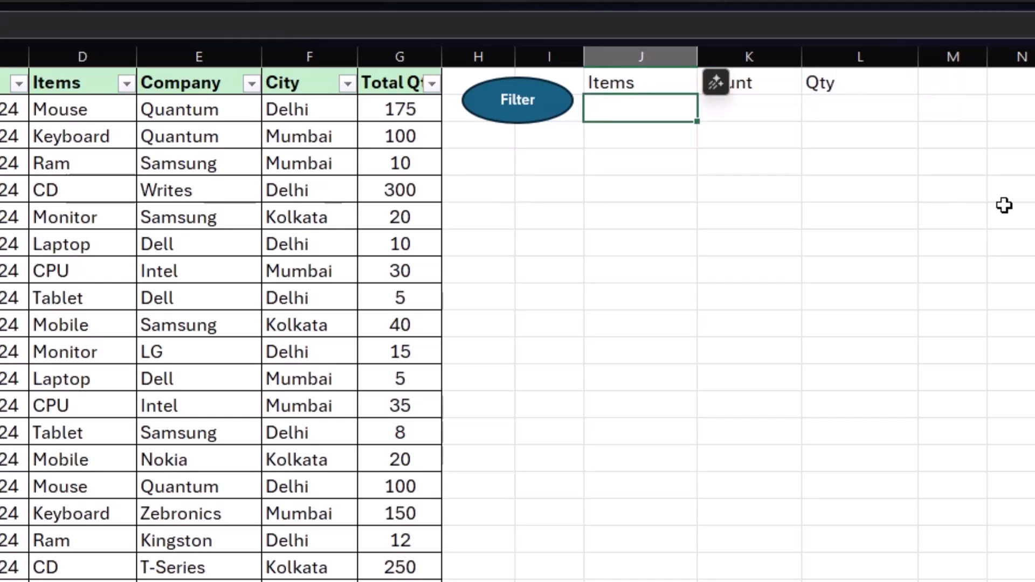
left_click(516, 111)
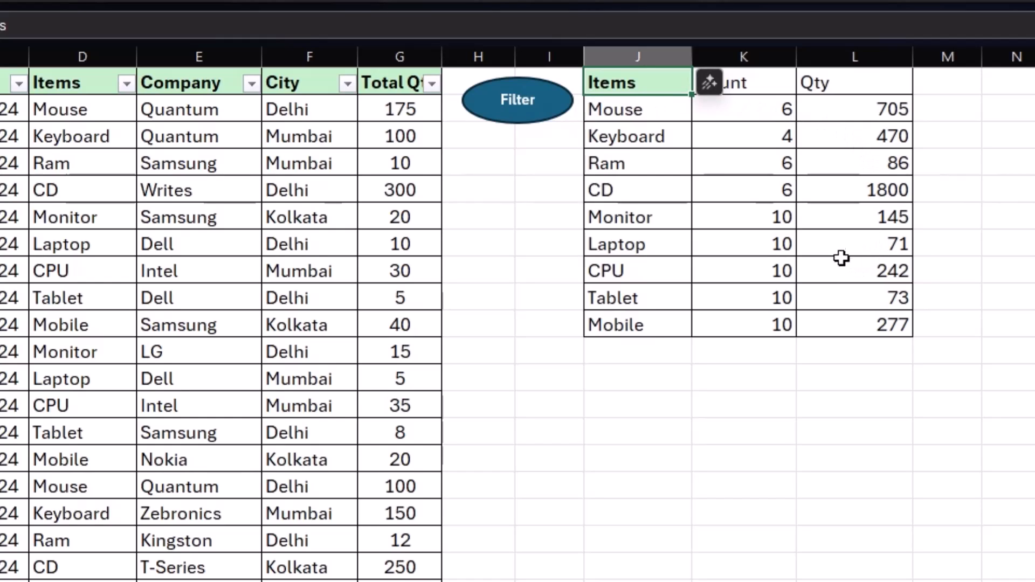
- Clear the contents of the summary table in J1:L10
left_click_drag(661, 85, 848, 324)
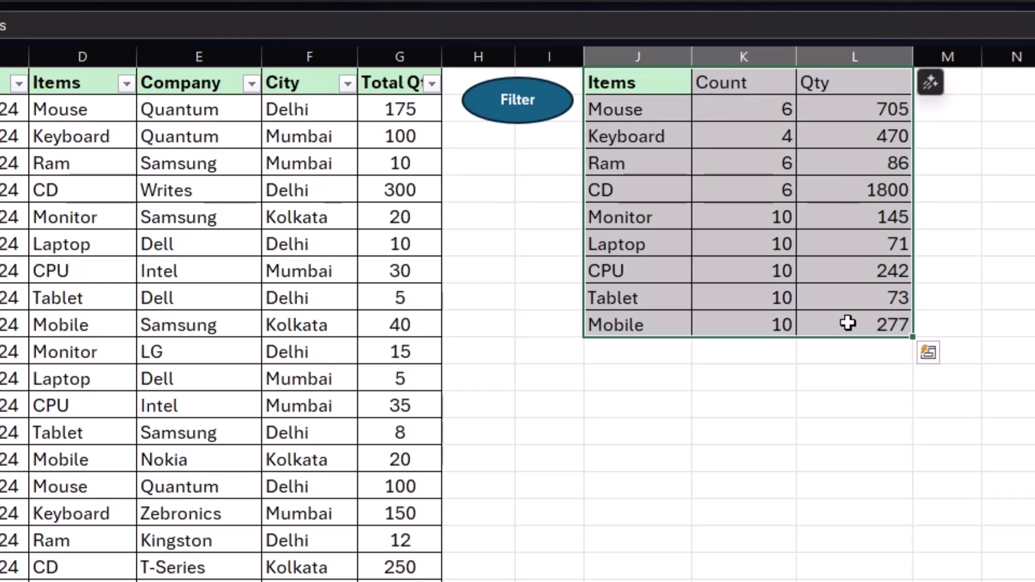
key("Delete")
left_click(638, 92)
- Change the company in E2 to Zebronics and the company in E12 to HP
left_click(218, 115)
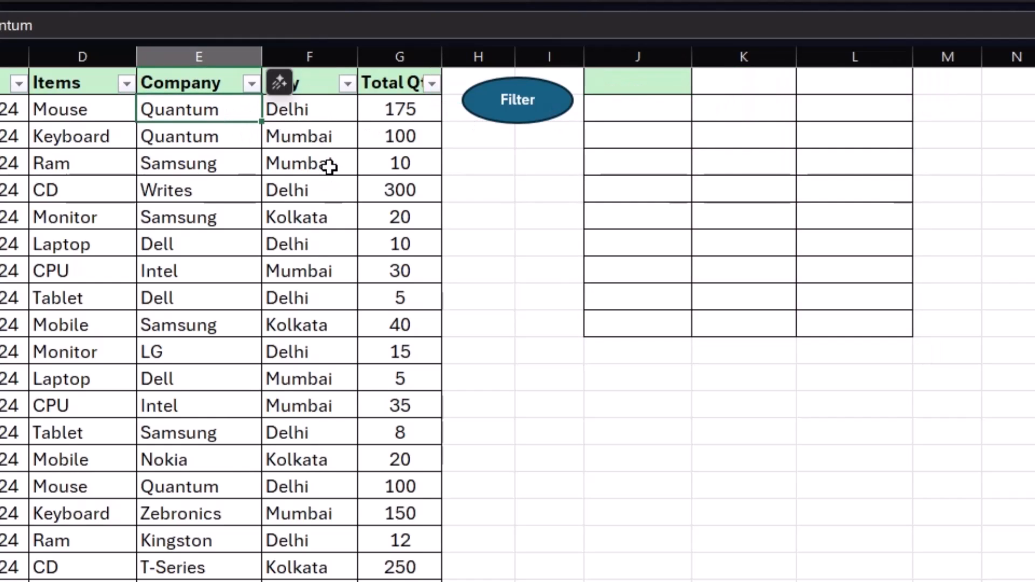
type("zebronics")
key("Return")
key("Down")
key("Down")
key("Down")
key("Down")
key("Down")
key("Down")
key("Down")
key("Down")
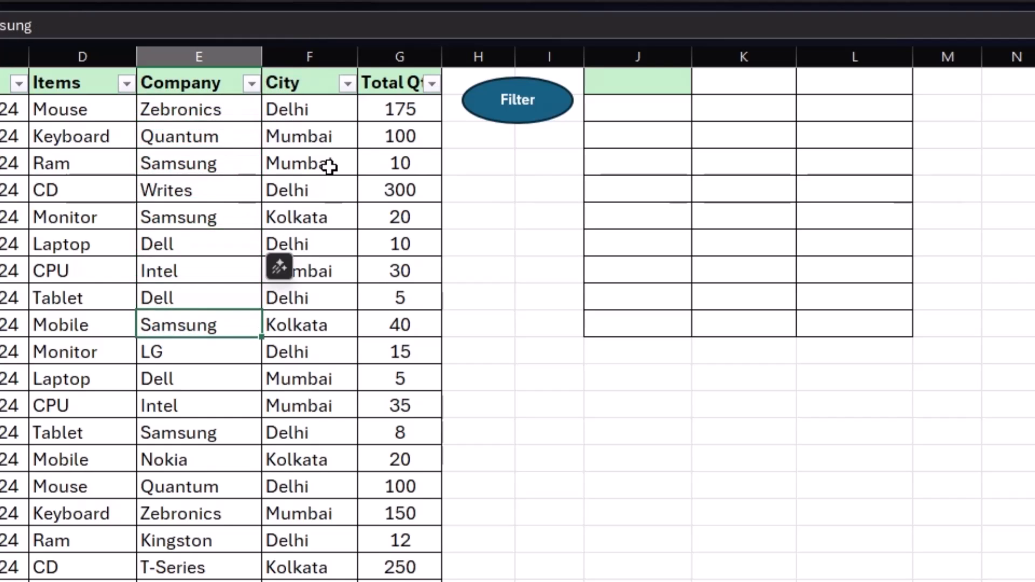
type("HP")
key("Return")
- Change the company of the CD row in E19 to Writes
key("Down")
key("Down")
key("Down")
key("Down")
key("Down")
key("Down")
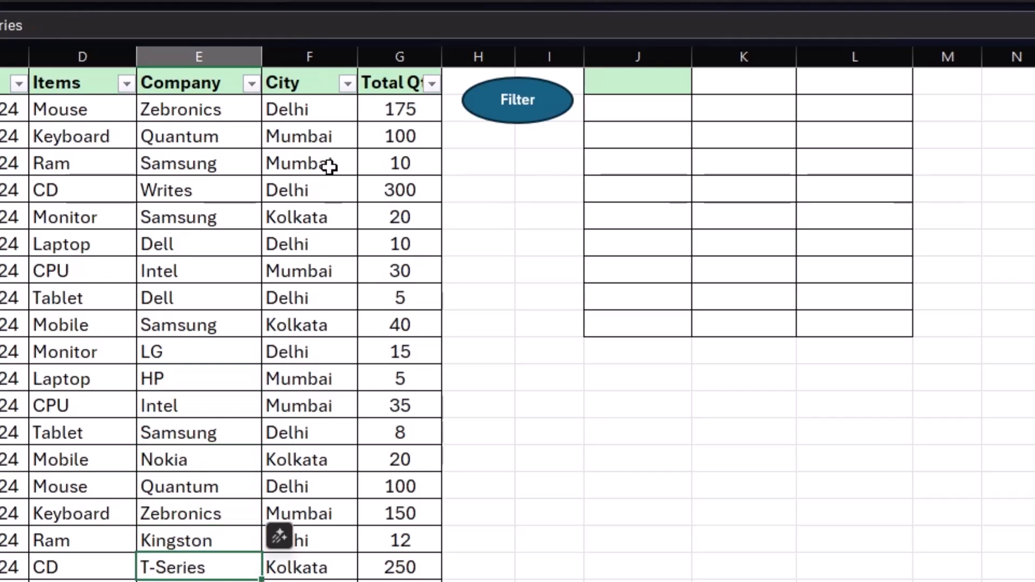
type("writes")
key("Return")
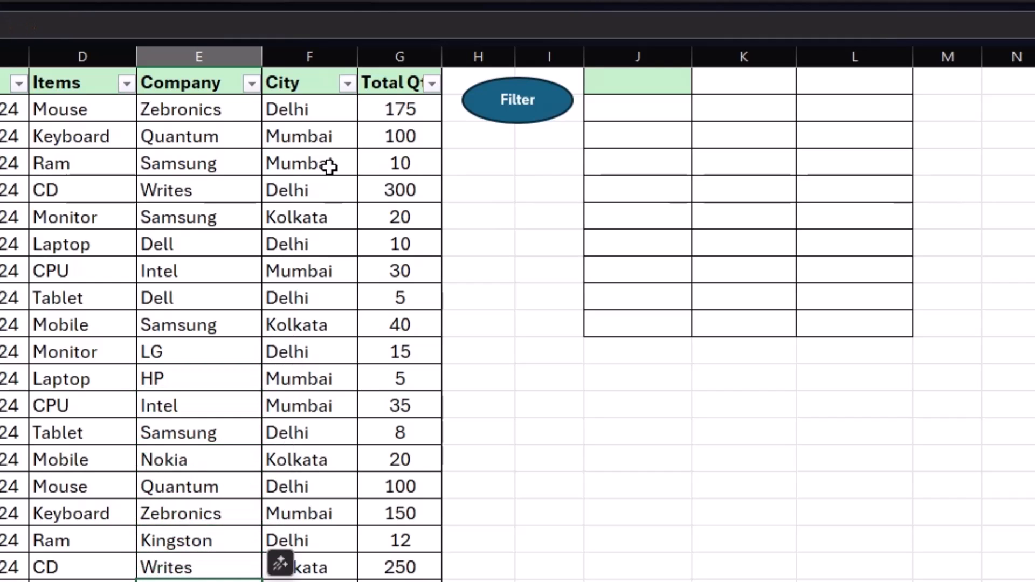
- Set the total quantity in G2 to 100, in G5 to 200 and in G7 to 15
left_click(400, 108)
type("100")
key("Return")
key("Down")
type("200")
key("Return")
key("Down")
type("15")
key("Return")
- Set the total quantity of the Quantum mouse in G16 to 150 and of the CD row in G19 to 100
key("Down")
key("Down")
key("Down")
key("Down")
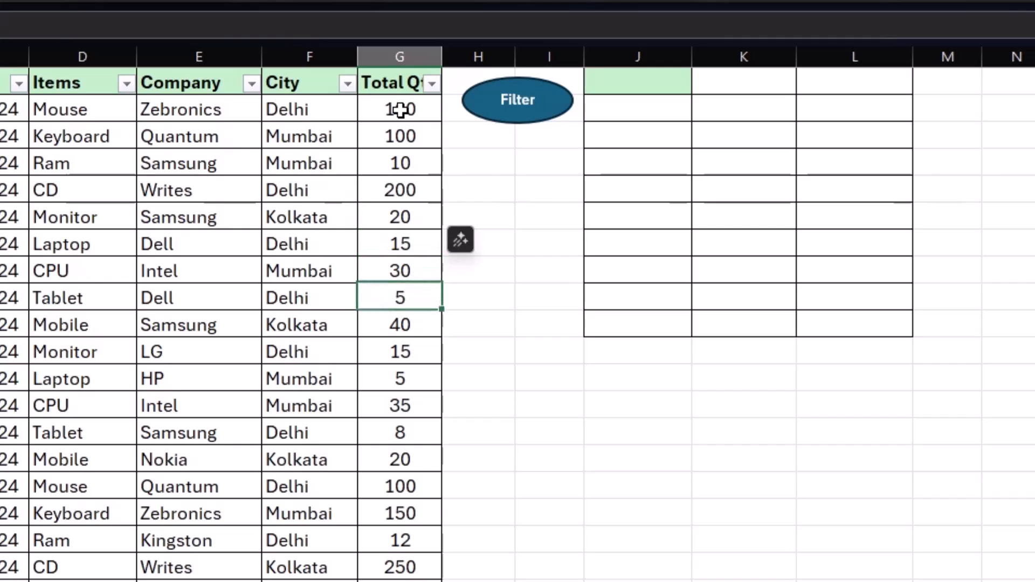
key("Down")
key("Down")
key("Down")
key("Down")
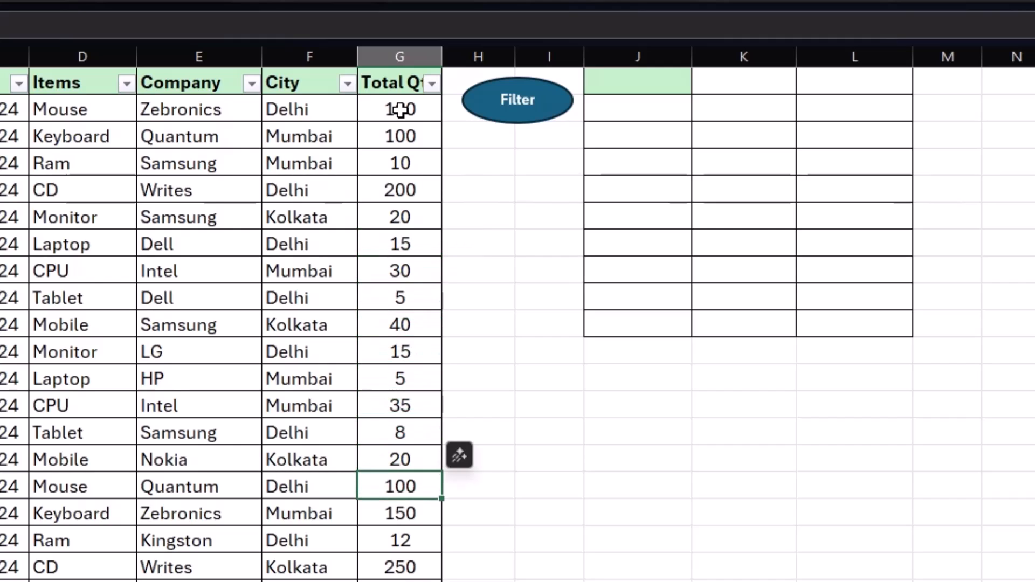
type("150")
key("Return")
key("Down")
key("Down")
type("100")
key("Return")
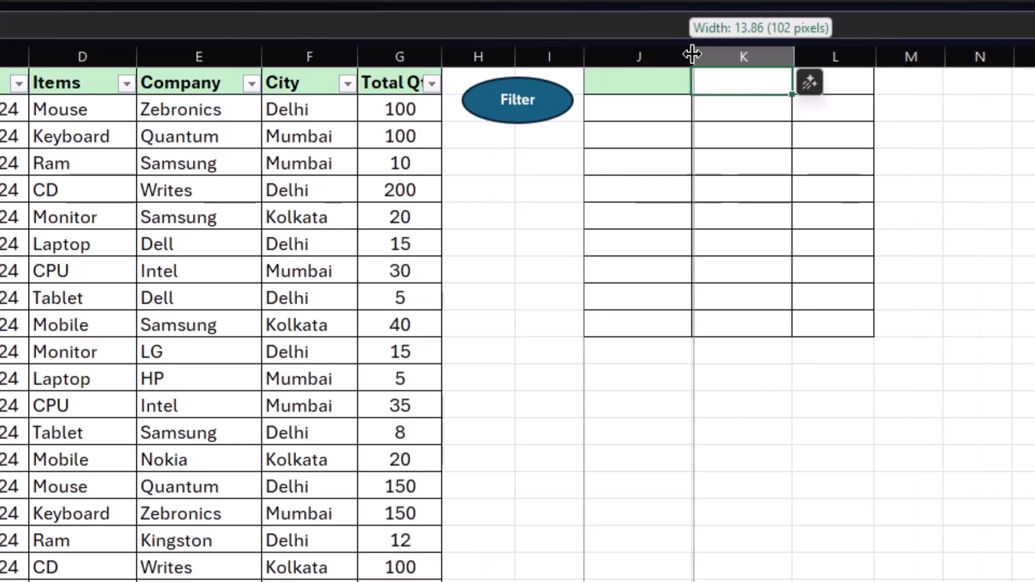
- Widen columns J, K and L of the empty summary table
left_click_drag(691, 54, 712, 55)
left_click_drag(808, 57, 825, 56)
left_click_drag(897, 56, 916, 56)
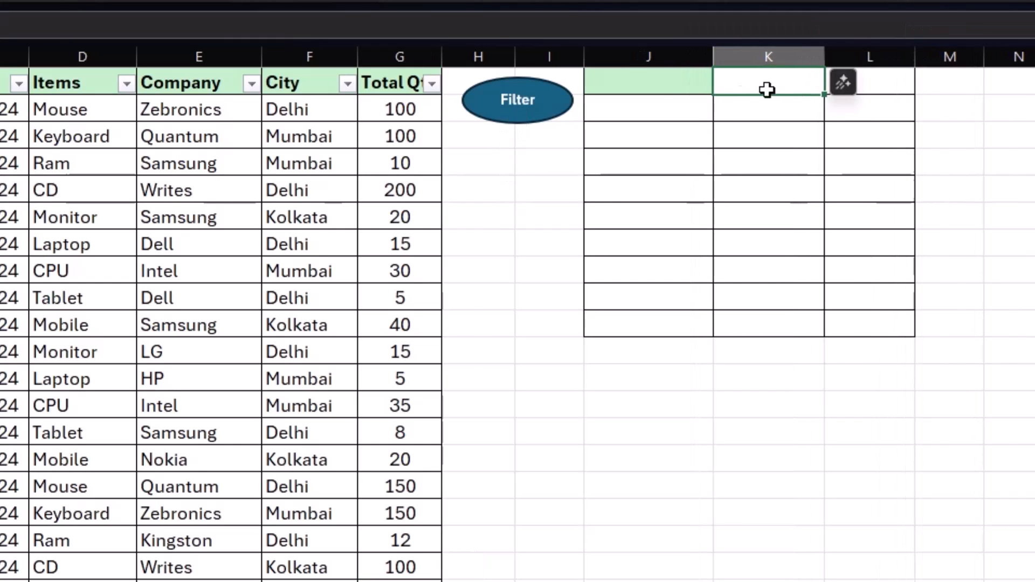
- Fill the summary headers in J1:L1, copying Items from D1, entering Count in K1 and using Total Qty in L1
left_click(617, 93)
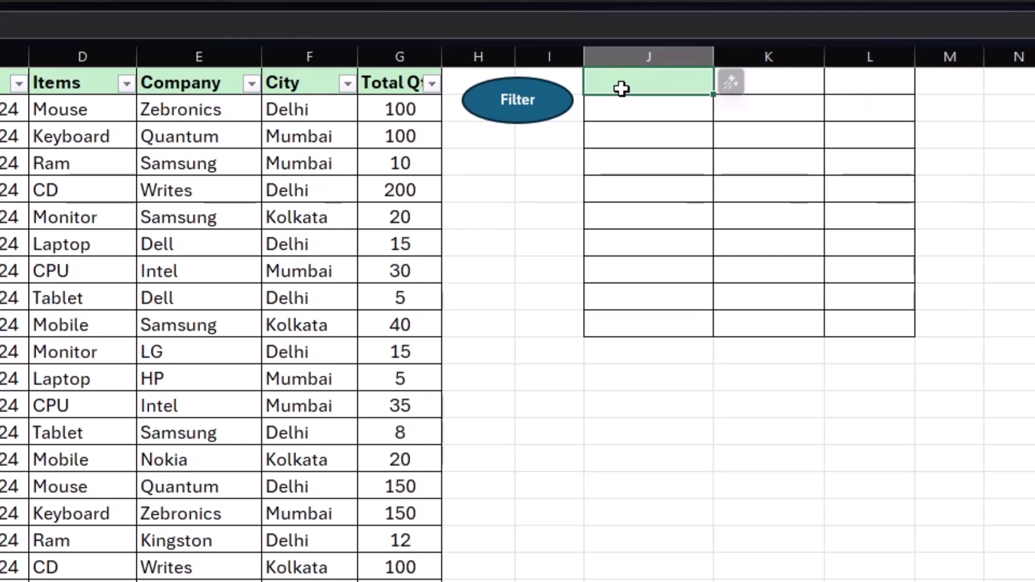
left_click(73, 77)
key("ctrl+c")
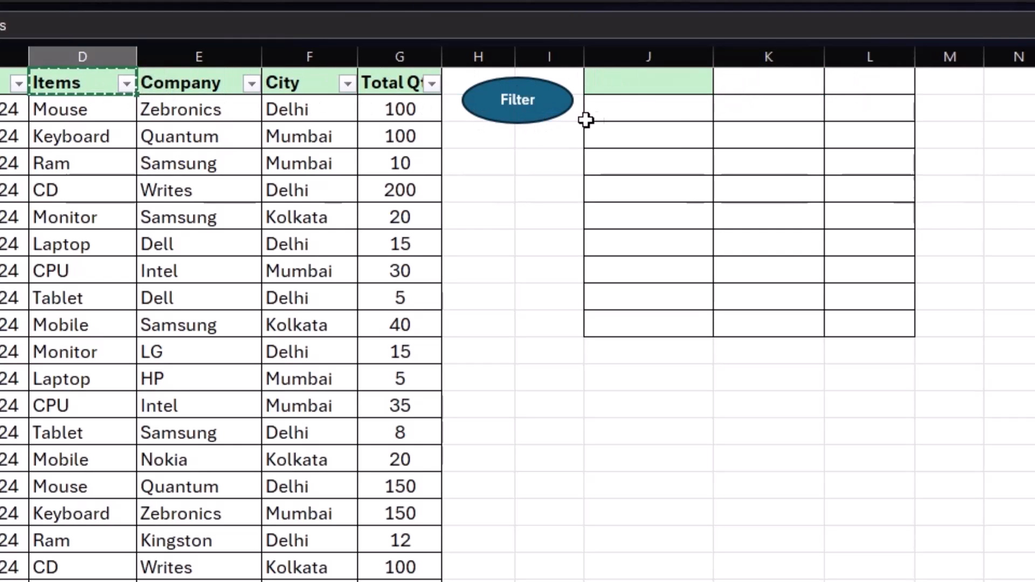
left_click(642, 86)
key("ctrl+c")
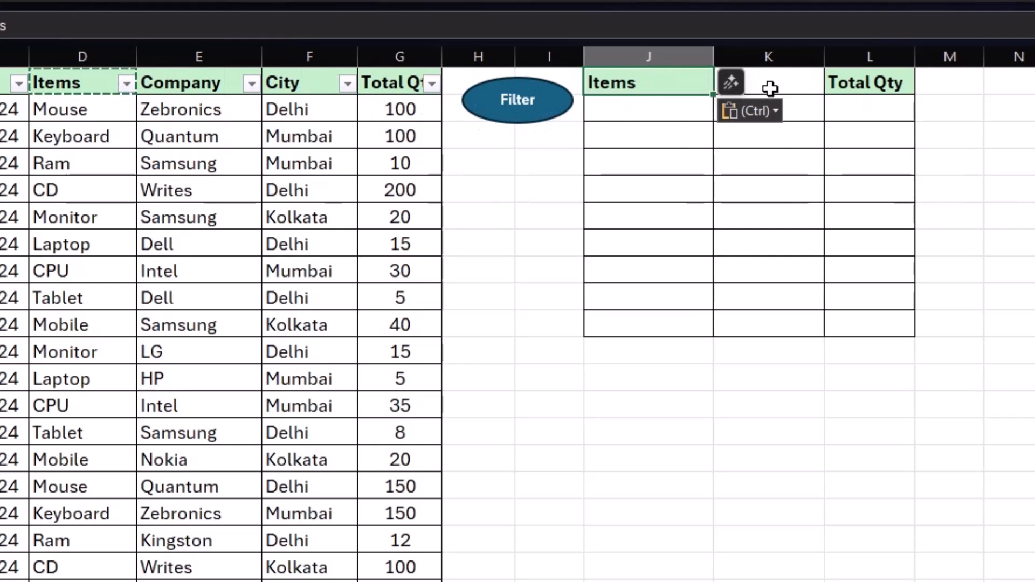
left_click(770, 88)
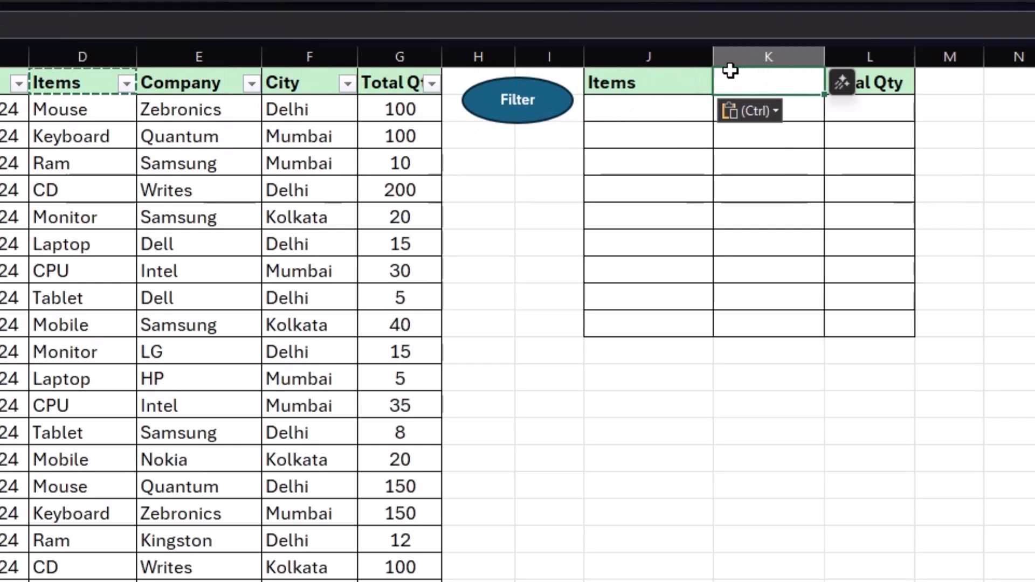
type("Count")
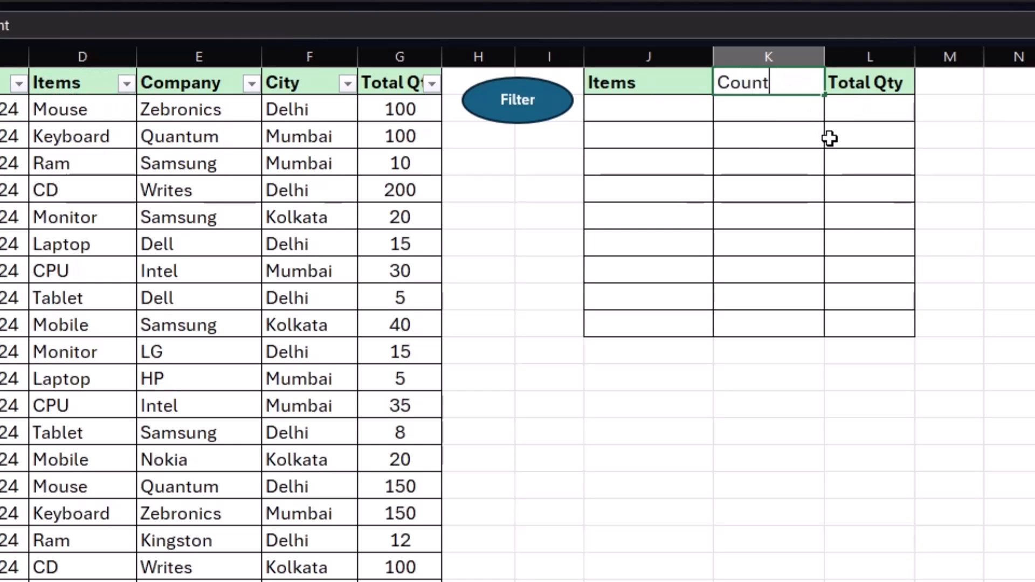
key("Return")
left_click(777, 83)
- Run the analysis macro from the Filter oval on the edited data
left_click(652, 83)
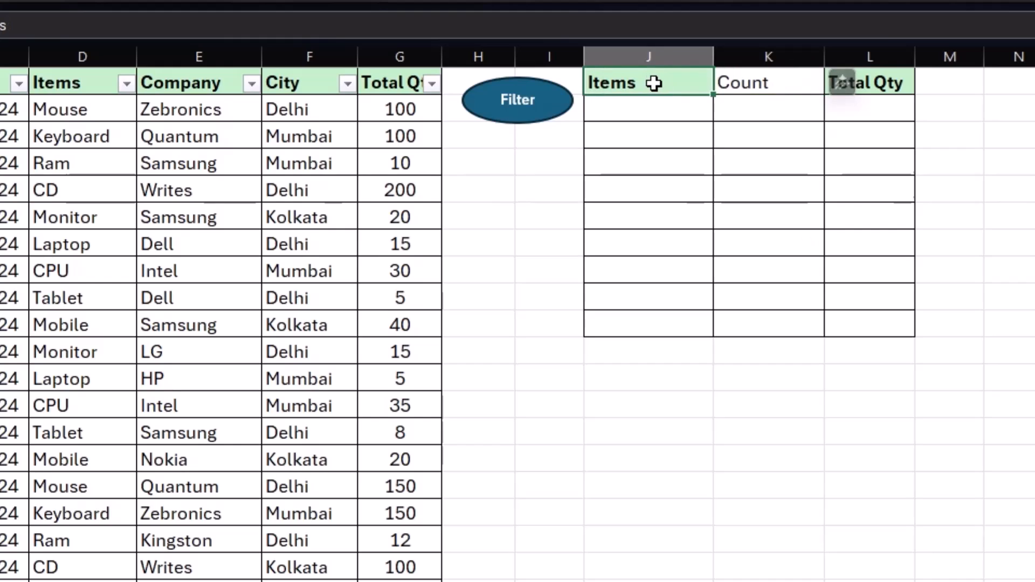
left_click_drag(672, 115, 877, 339)
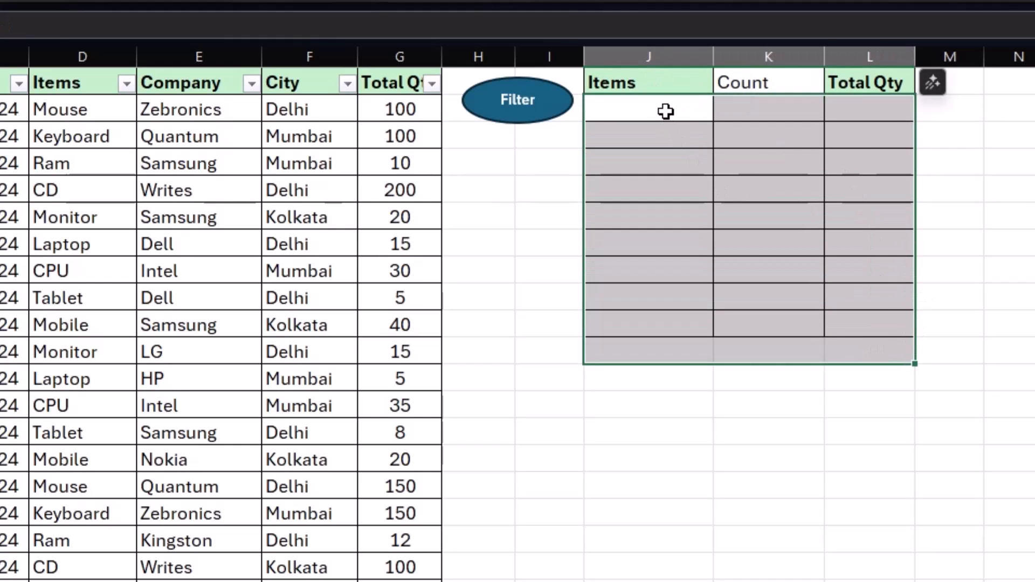
left_click(665, 113)
left_click(538, 276)
left_click(485, 403)
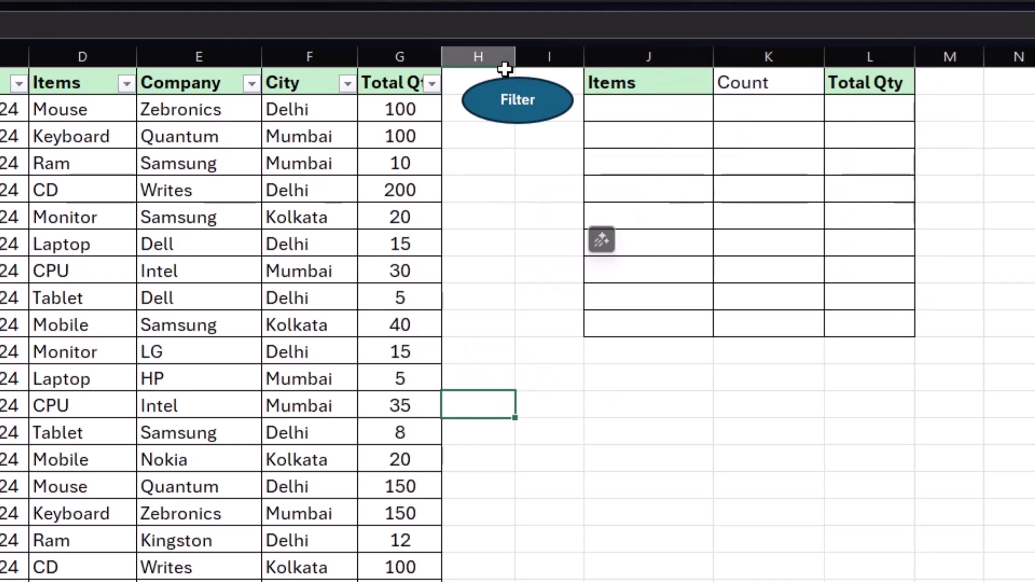
left_click(521, 107)
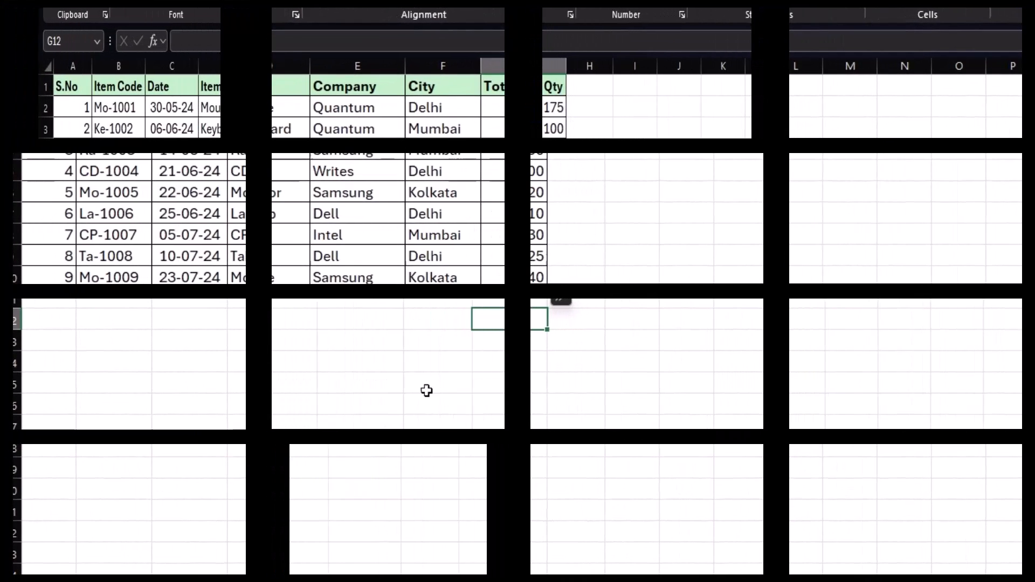
- Look over the item table in A1:G10 and the sheet with the Data Entry Form
left_click_drag(46, 93, 537, 274)
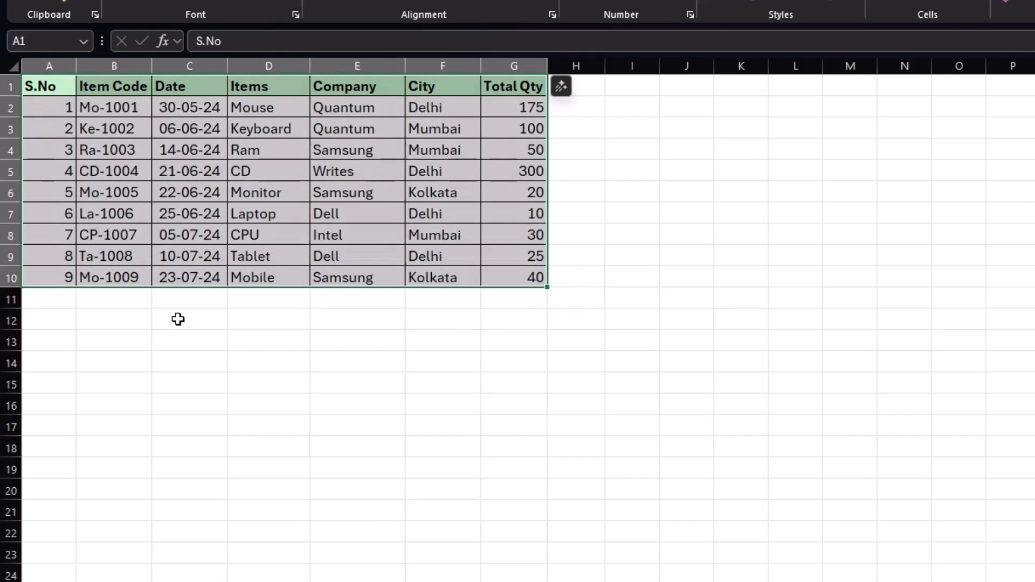
left_click(178, 319)
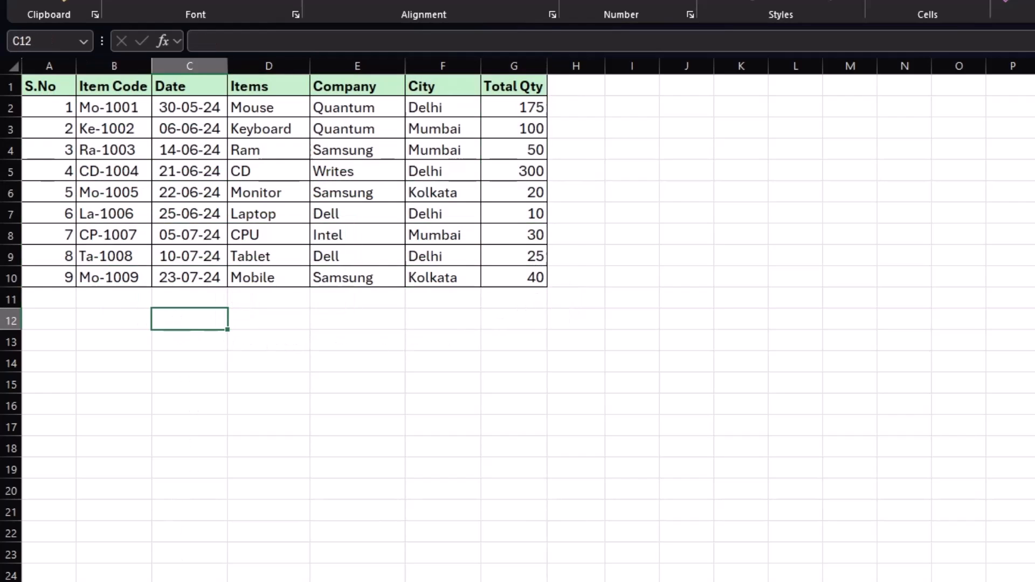
key("ctrl+Page_Up")
left_click(652, 225)
- Examine the first empty row beneath the item table, A11:G11, as the place for new entries
left_click(57, 294)
left_click_drag(58, 295, 490, 303)
left_click_drag(50, 303, 505, 303)
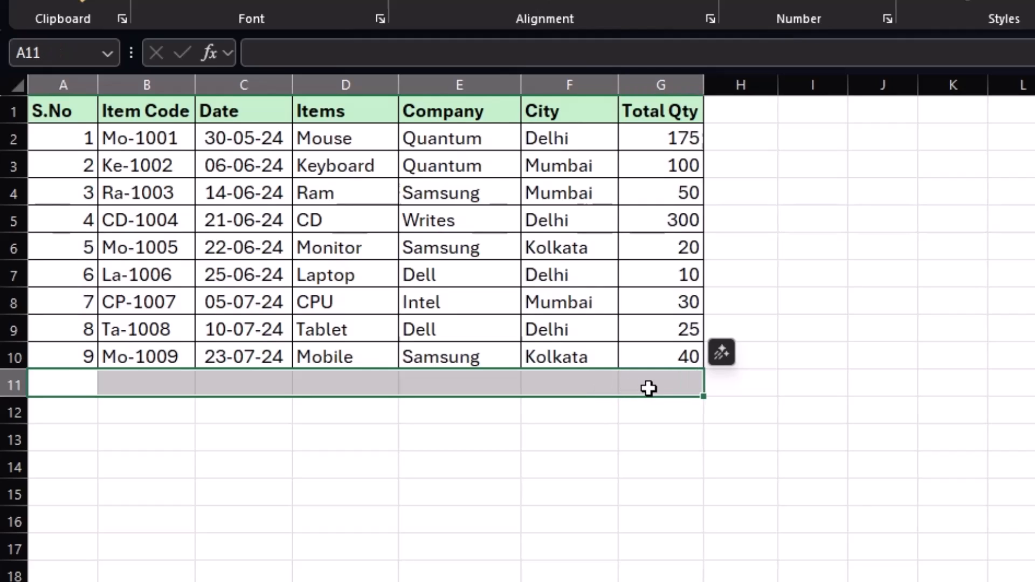
left_click(81, 358)
left_click(78, 388)
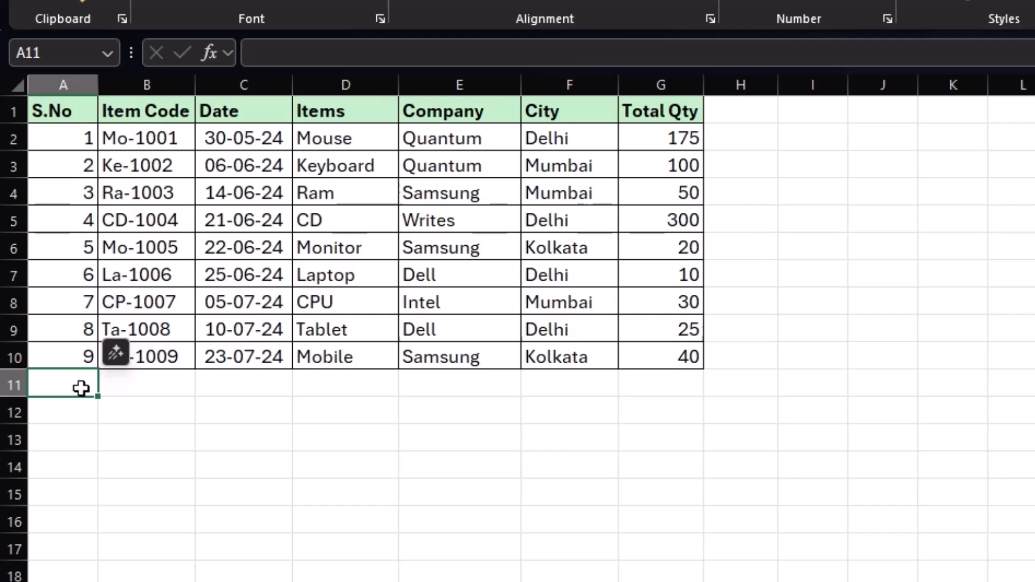
left_click_drag(73, 386, 242, 384)
left_click(78, 408)
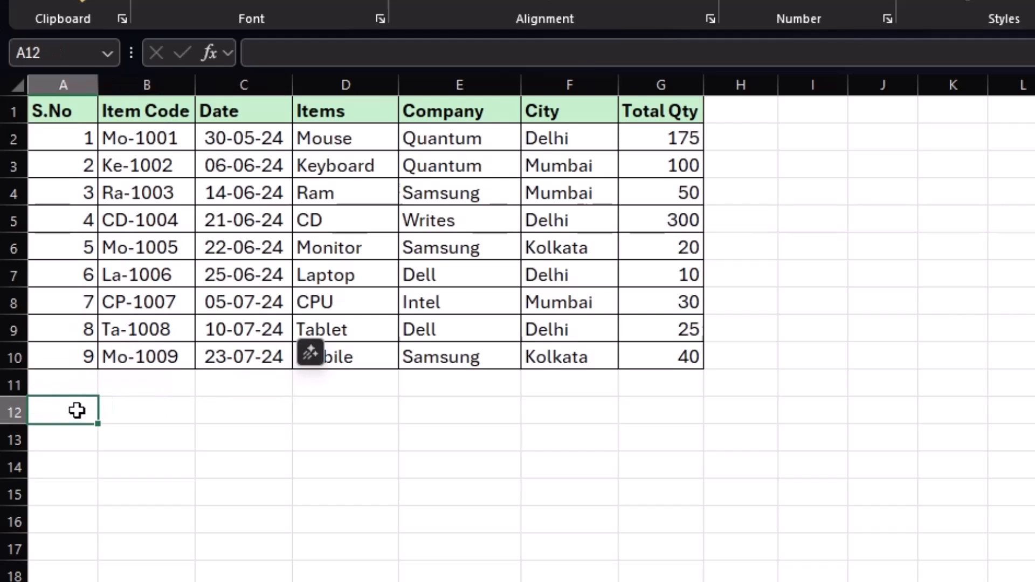
left_click(81, 358)
left_click(78, 384)
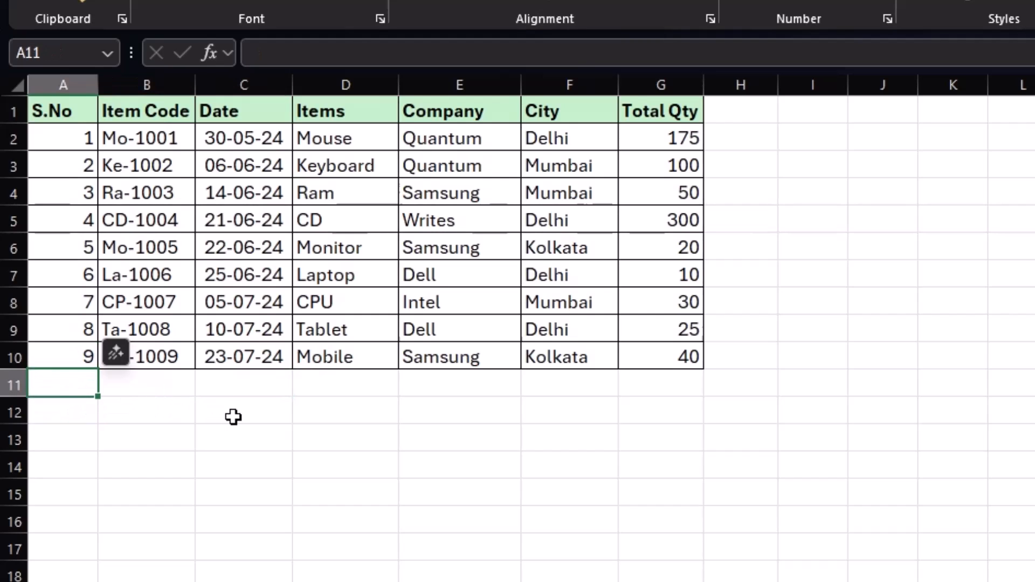
left_click_drag(81, 389, 634, 388)
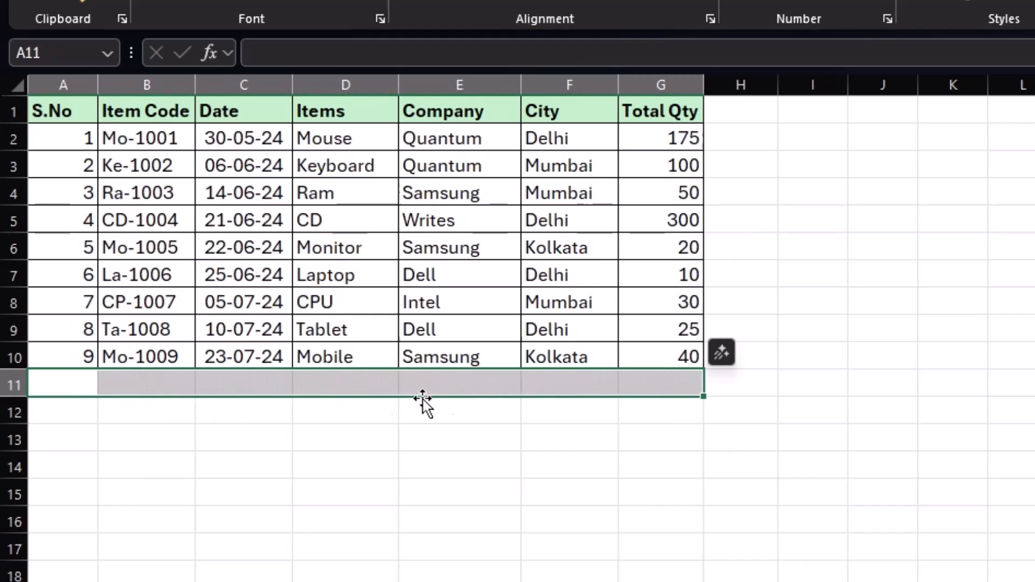
left_click(74, 388)
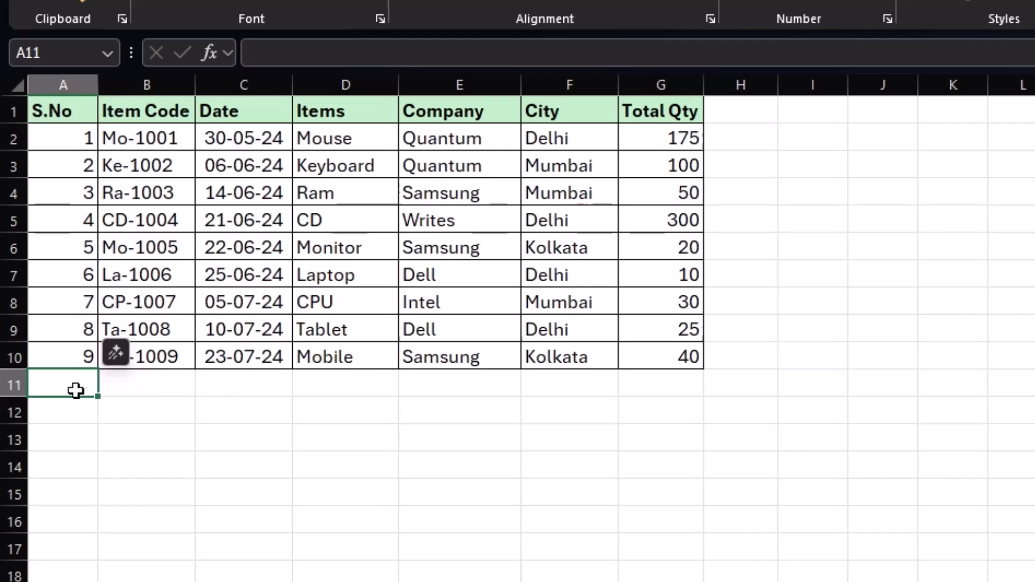
left_click(85, 357)
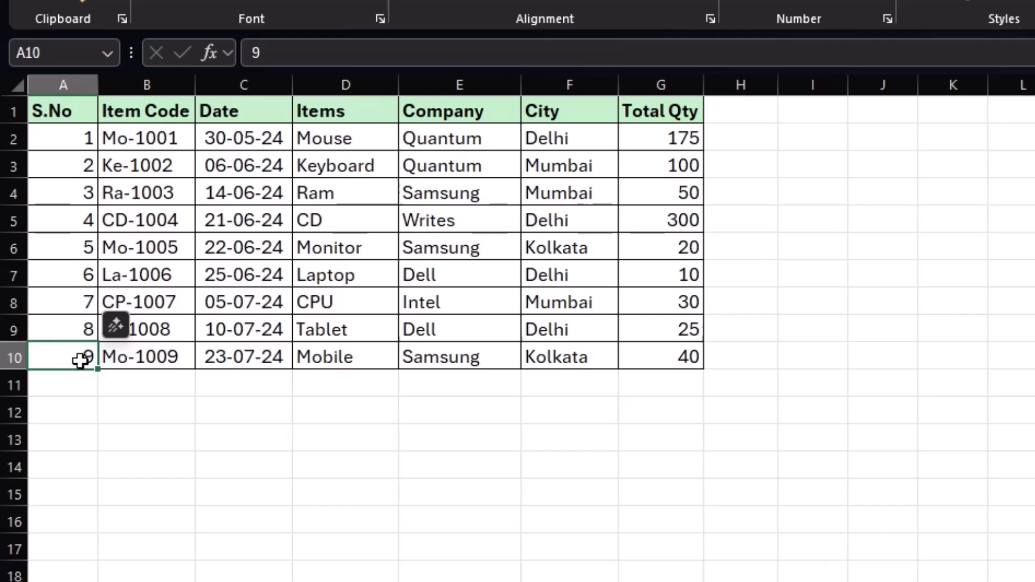
left_click(72, 385)
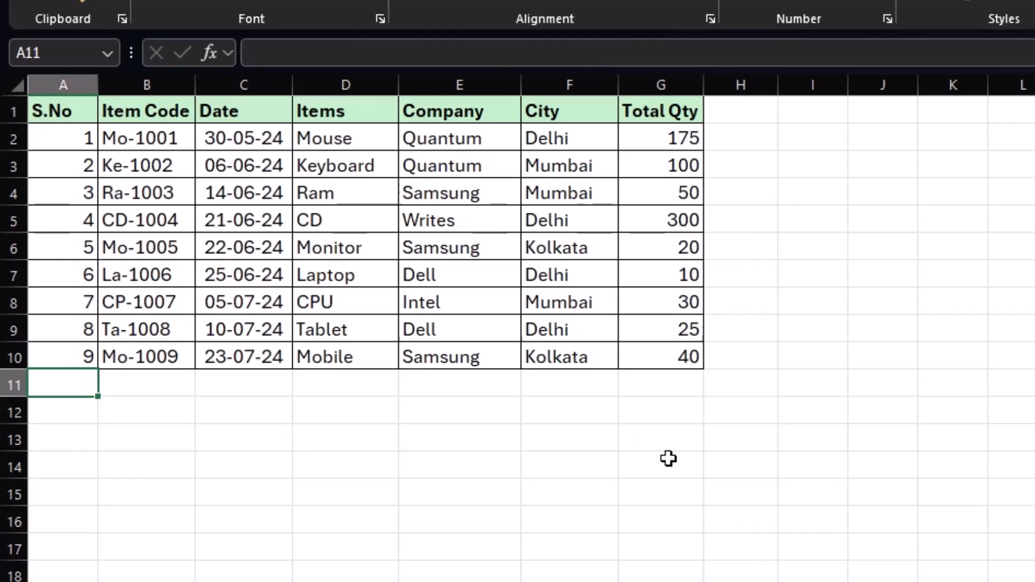
- Start recording a macro named data_entry on the Data Entry Form sheet, stored in This Workbook
key("ctrl+Page_Up")
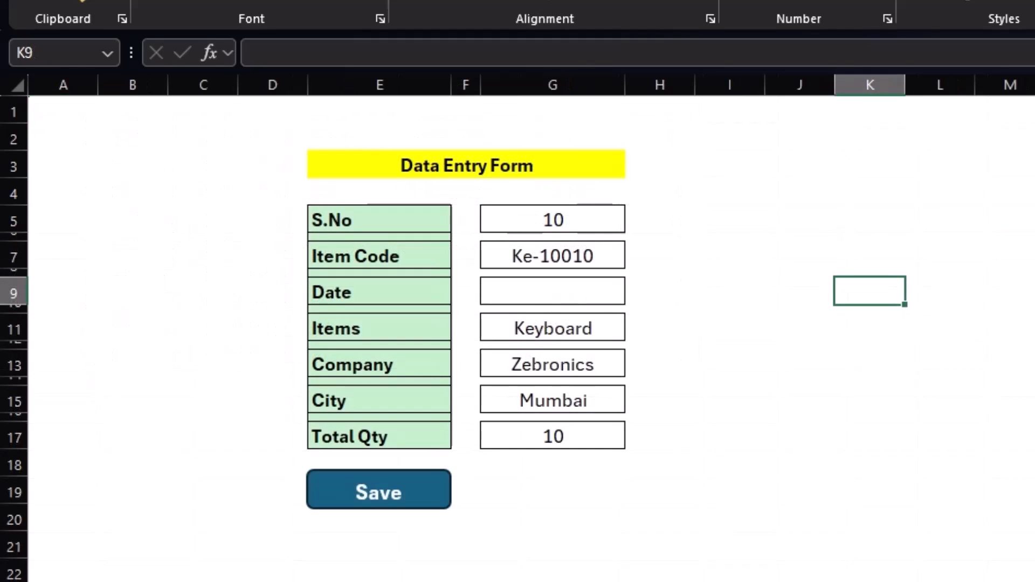
left_click(729, 529)
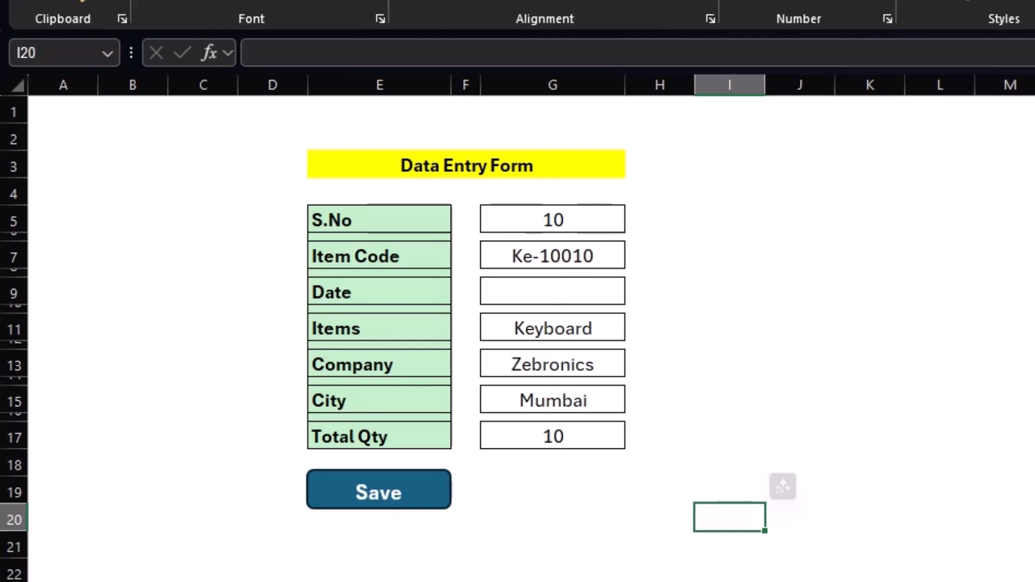
key("Right")
key("Right")
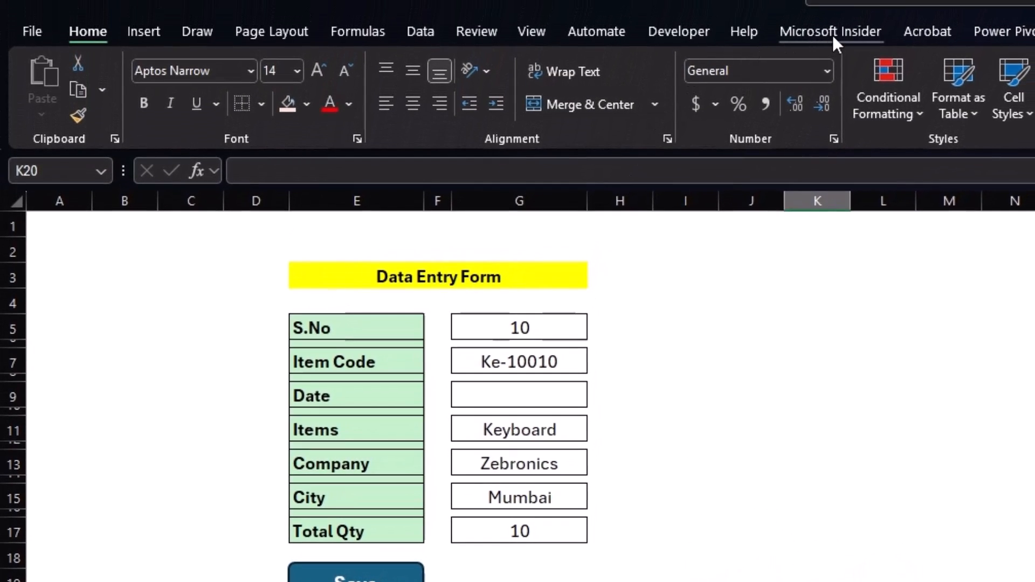
left_click(688, 33)
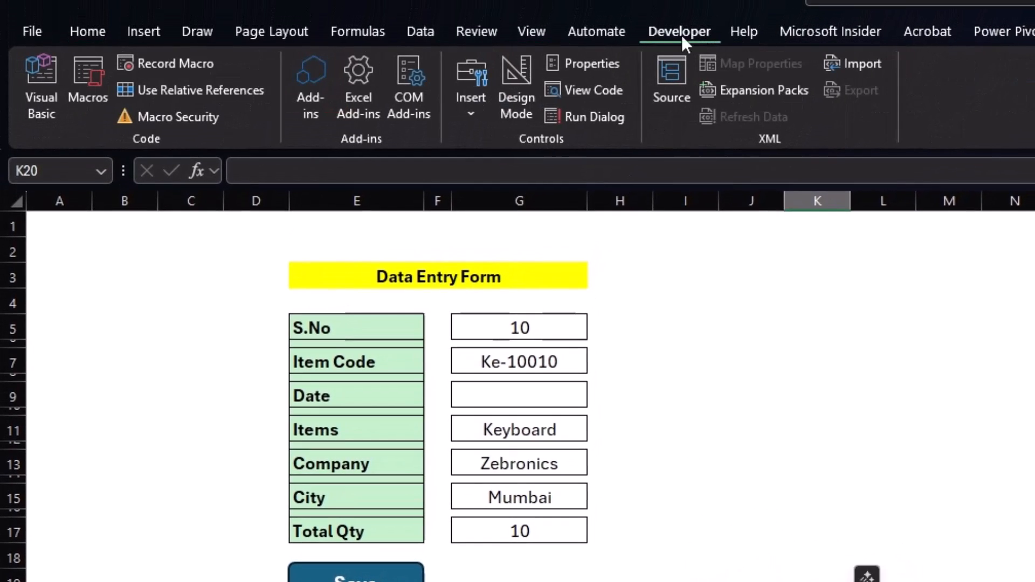
left_click(176, 64)
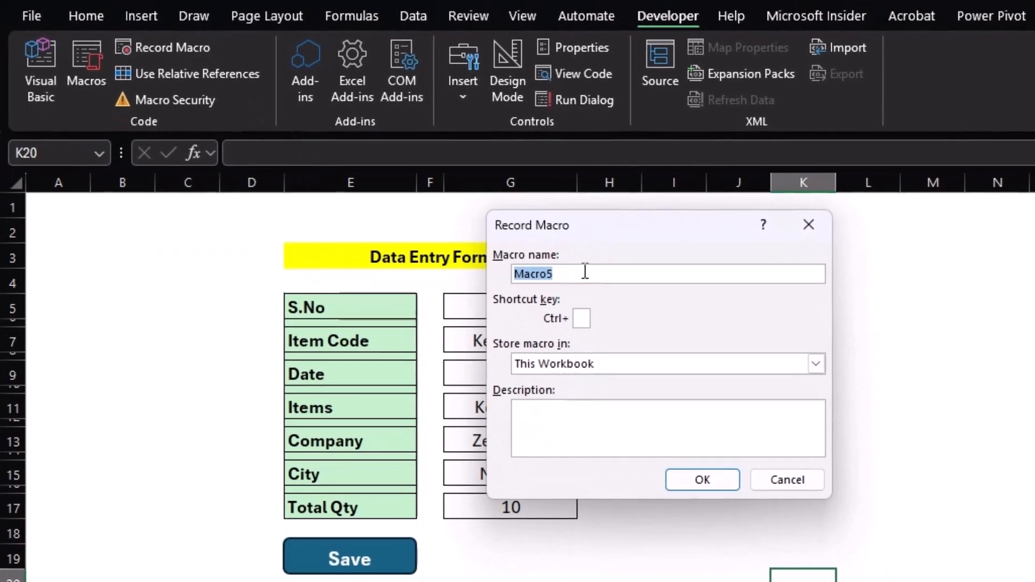
type("data_entry")
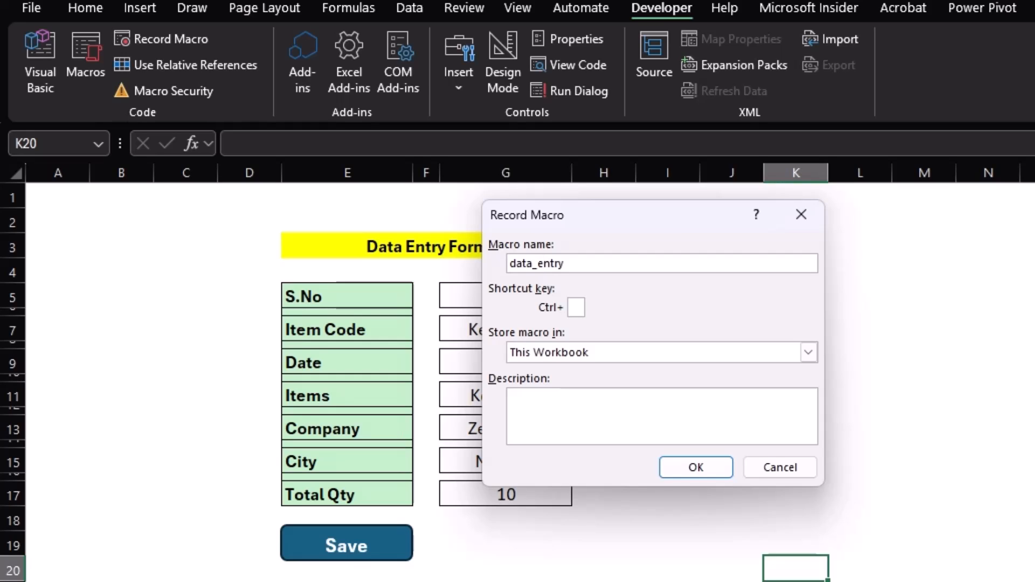
left_click(695, 467)
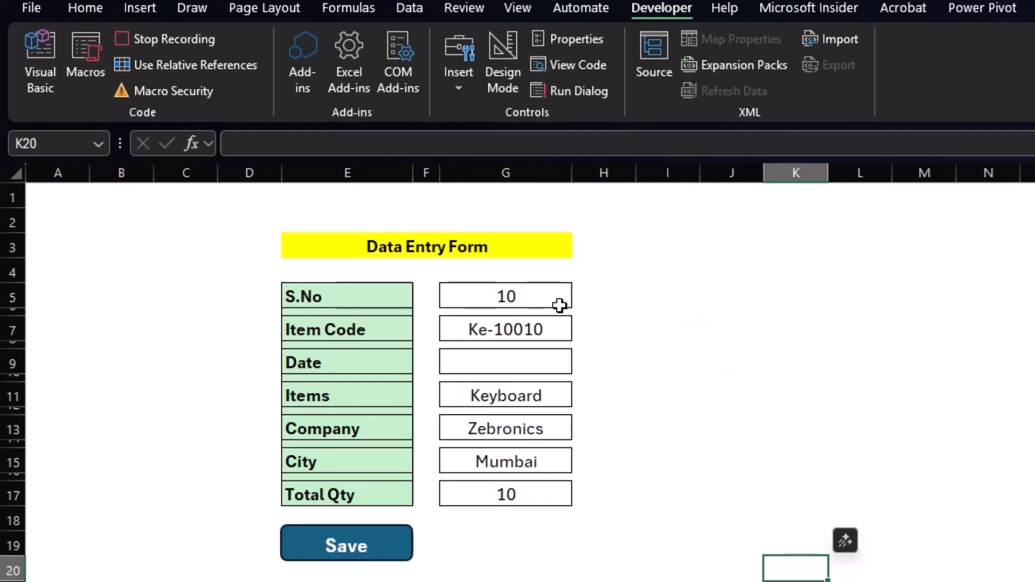
- Copy the seven form entry cells together: G5, G7, G9, G11, G13, G15 and G17
left_click(532, 298)
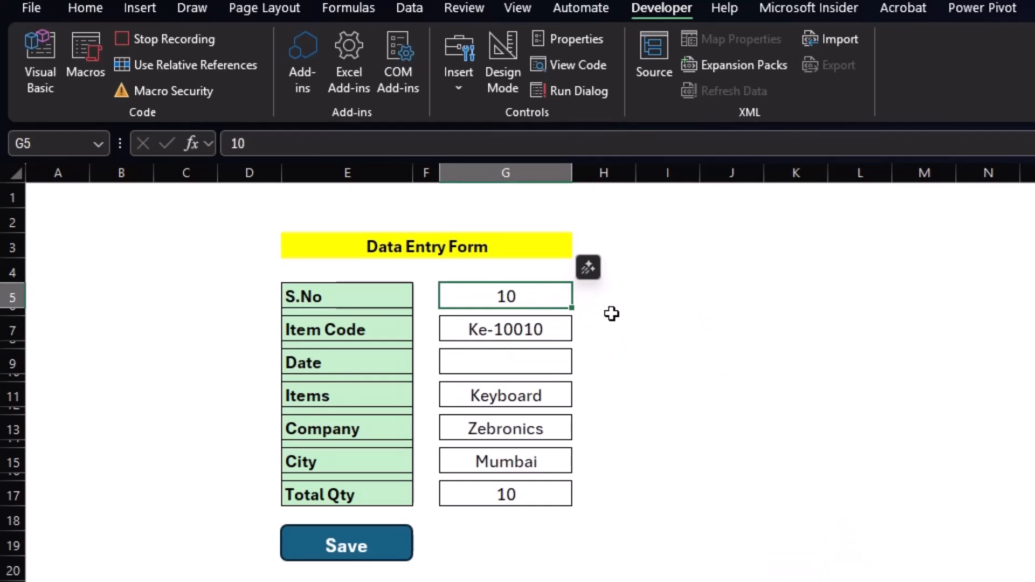
left_click(516, 331)
left_click(511, 361)
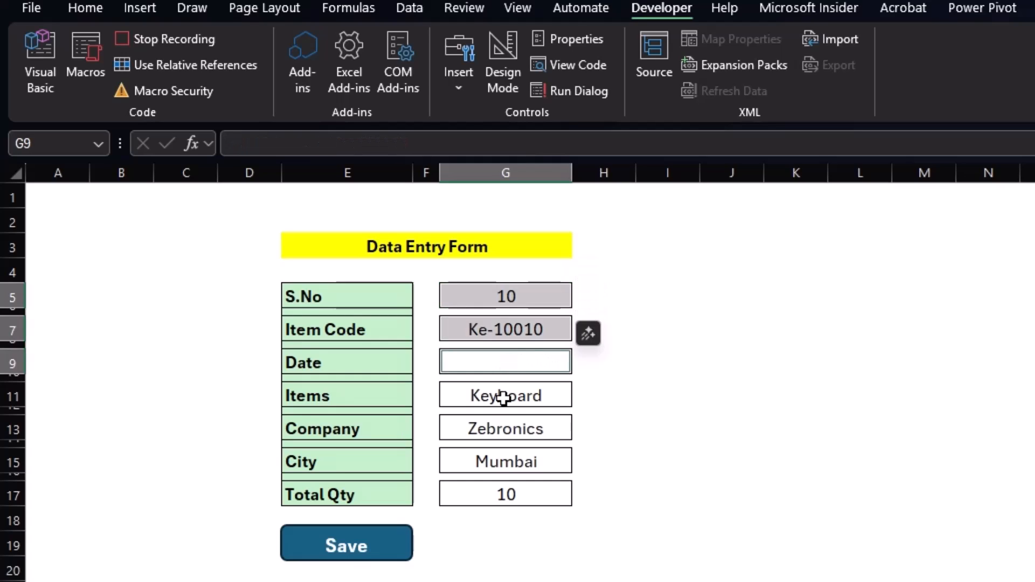
left_click(503, 398)
left_click(503, 432)
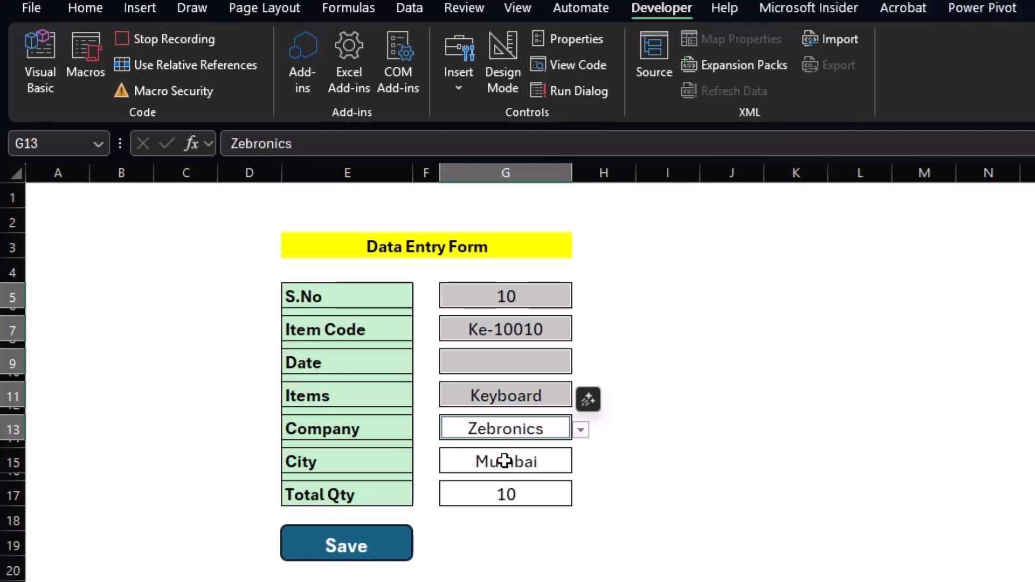
left_click(505, 461)
left_click(505, 492)
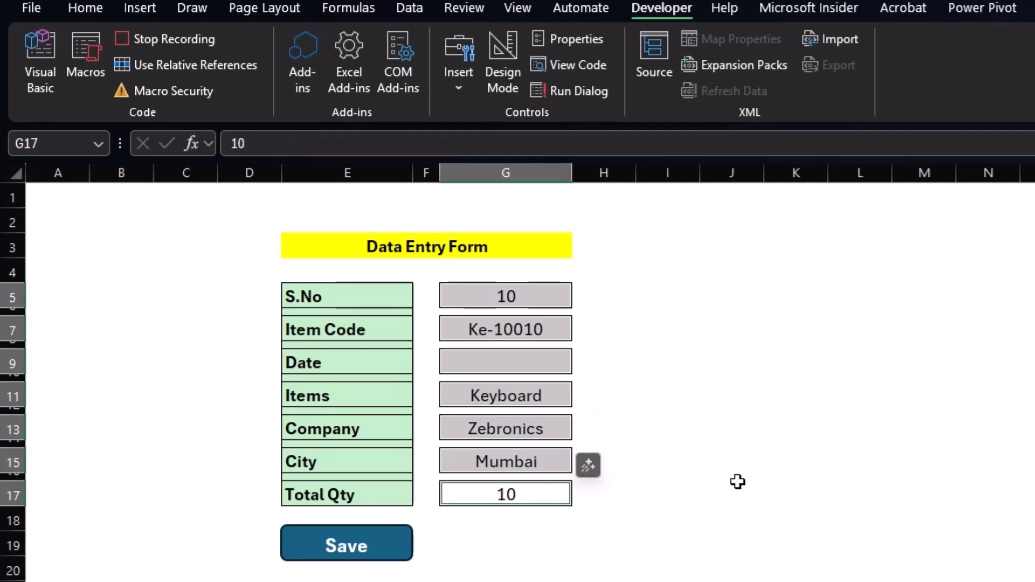
key("ctrl+c")
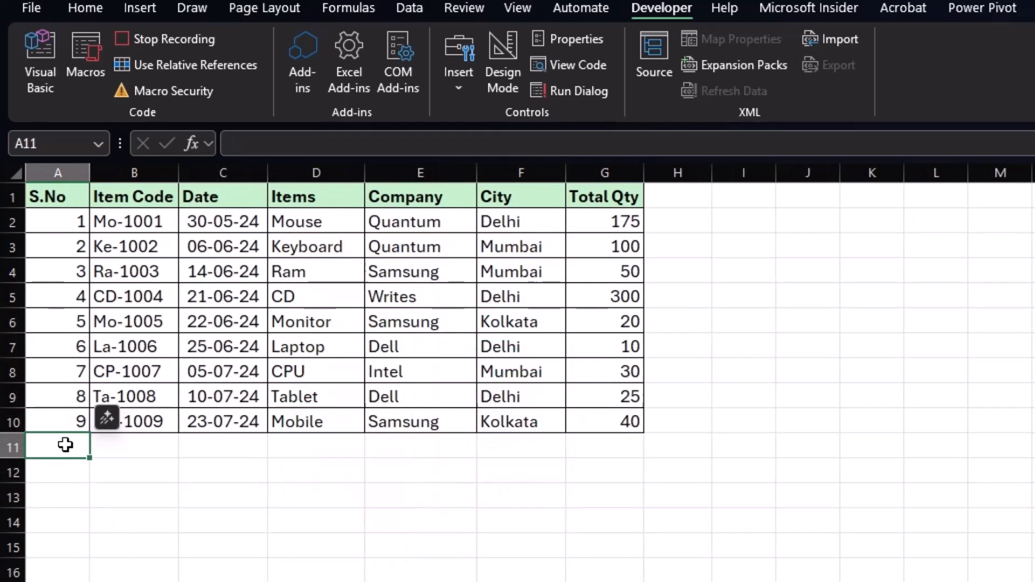
- Select cell A244 far below the item table and jump up to the last filled cell in column A
scroll(67, 502, "down", 10)
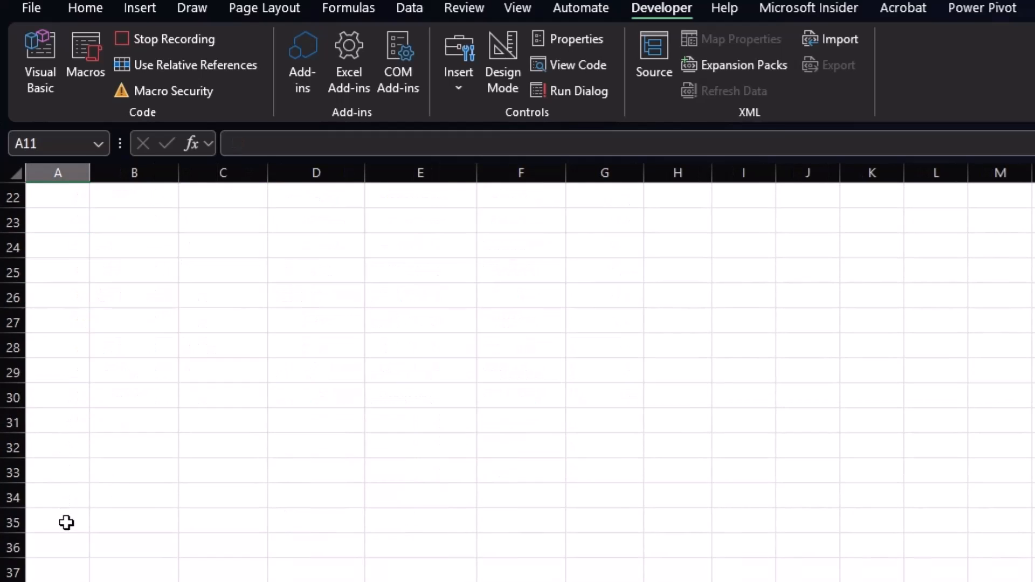
scroll(59, 578, "down", 20)
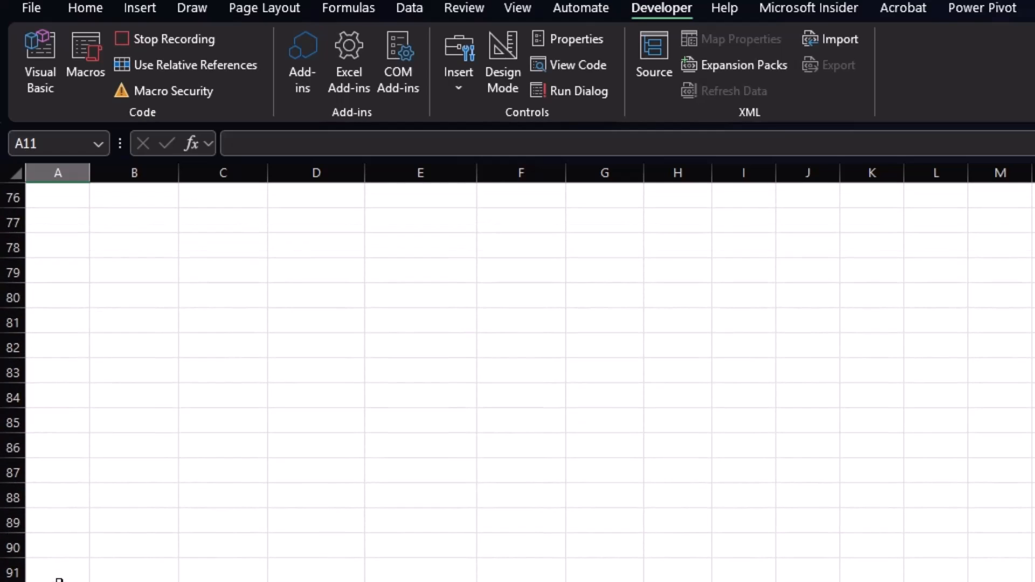
scroll(59, 579, "down", 5)
scroll(57, 579, "down", 6)
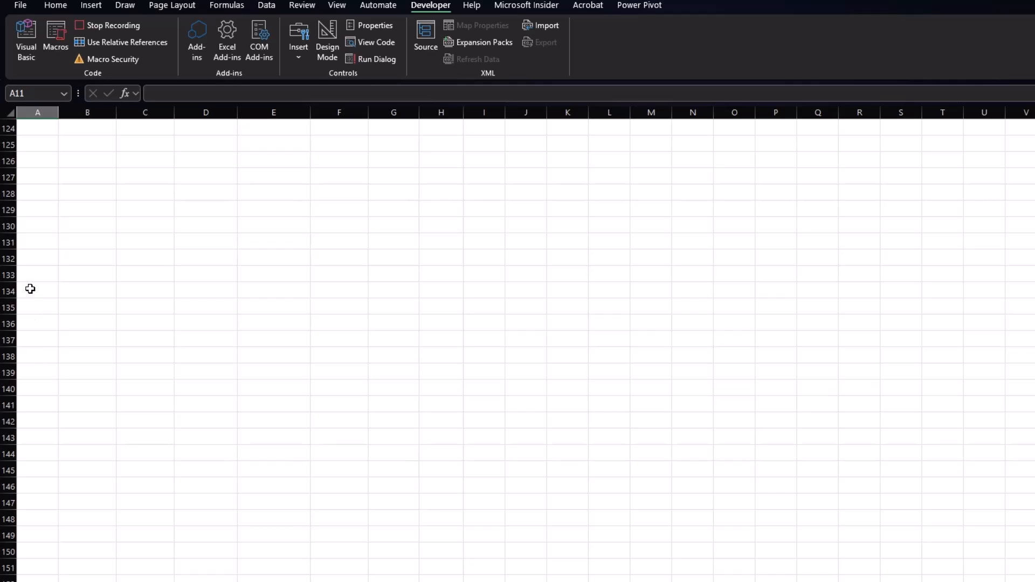
scroll(30, 447, "down", 5)
scroll(34, 481, "down", 20)
left_click(40, 518)
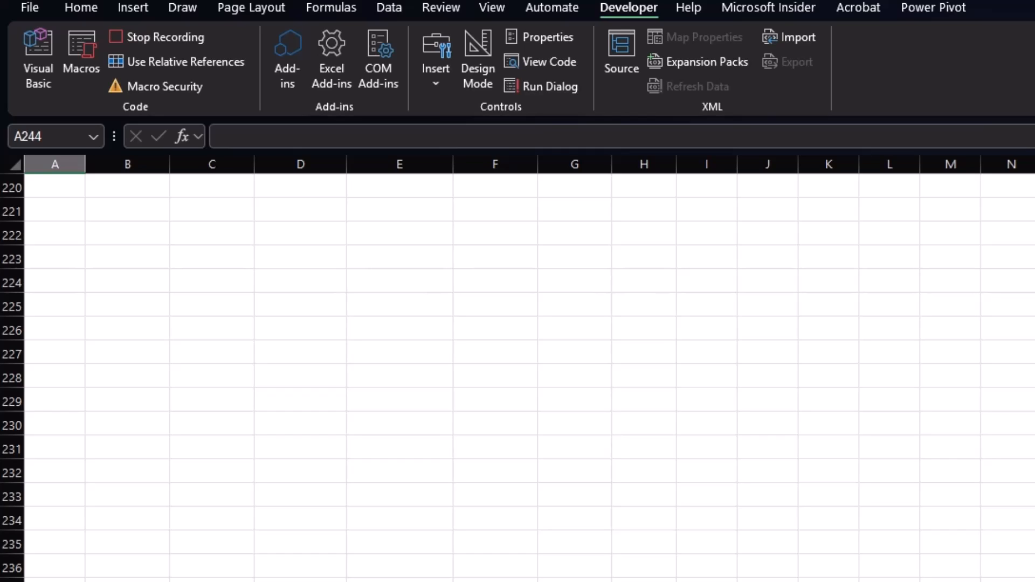
key("ctrl+Up")
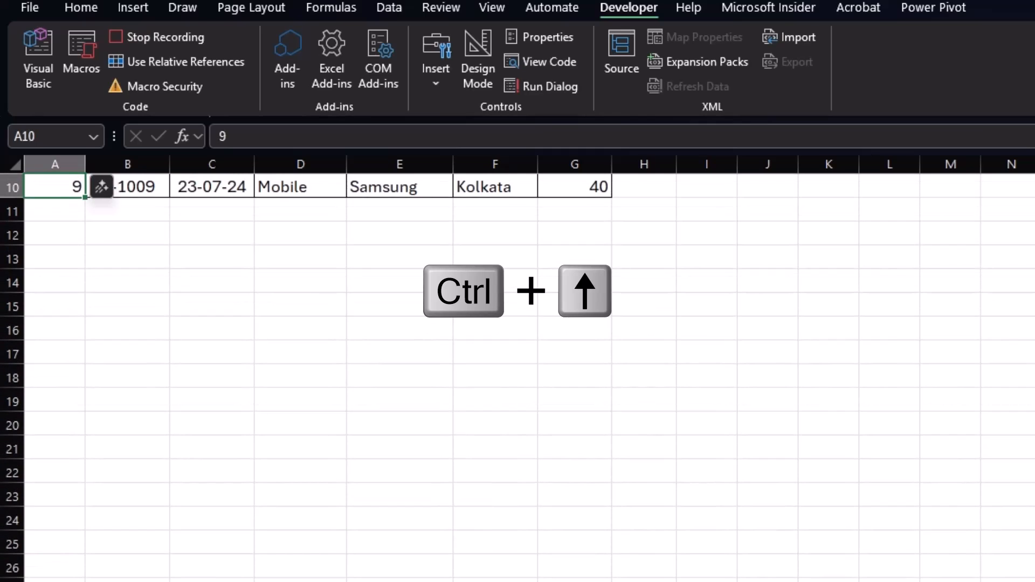
scroll(65, 378, "up", 3)
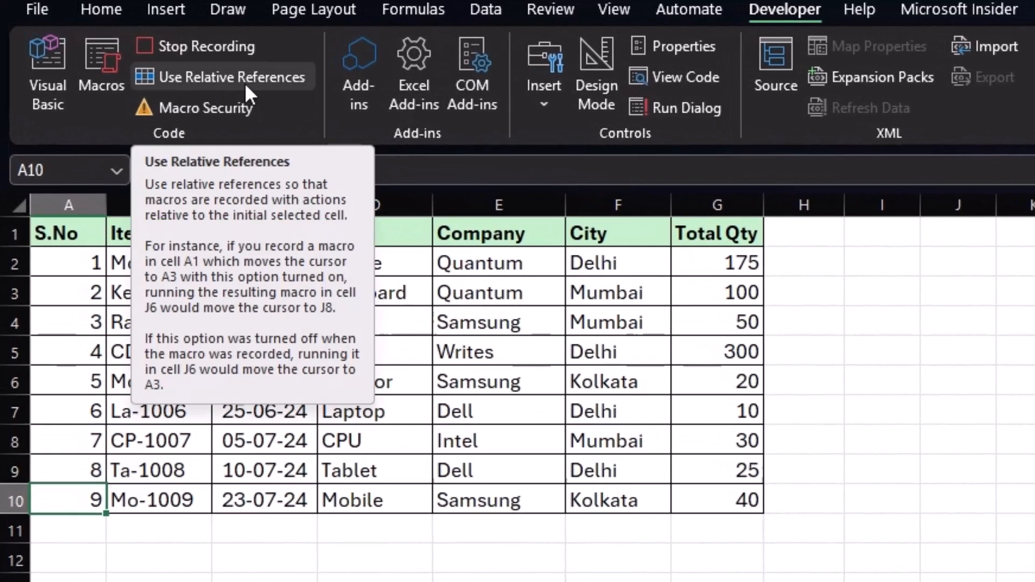
- Record the move from A10 down one cell to A11 with Use Relative References enabled, then disable that option
left_click(231, 76)
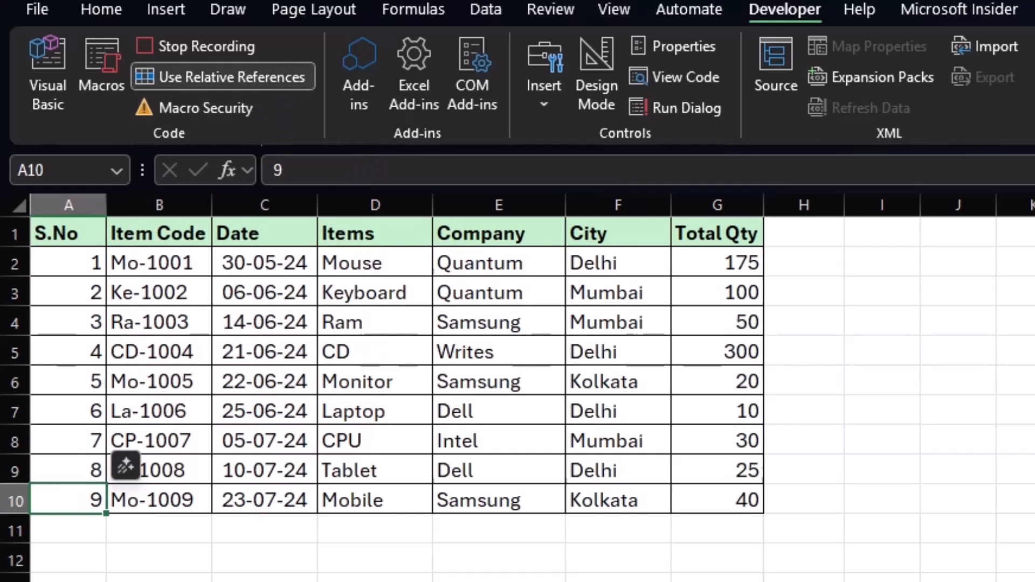
key("Down")
key("Down")
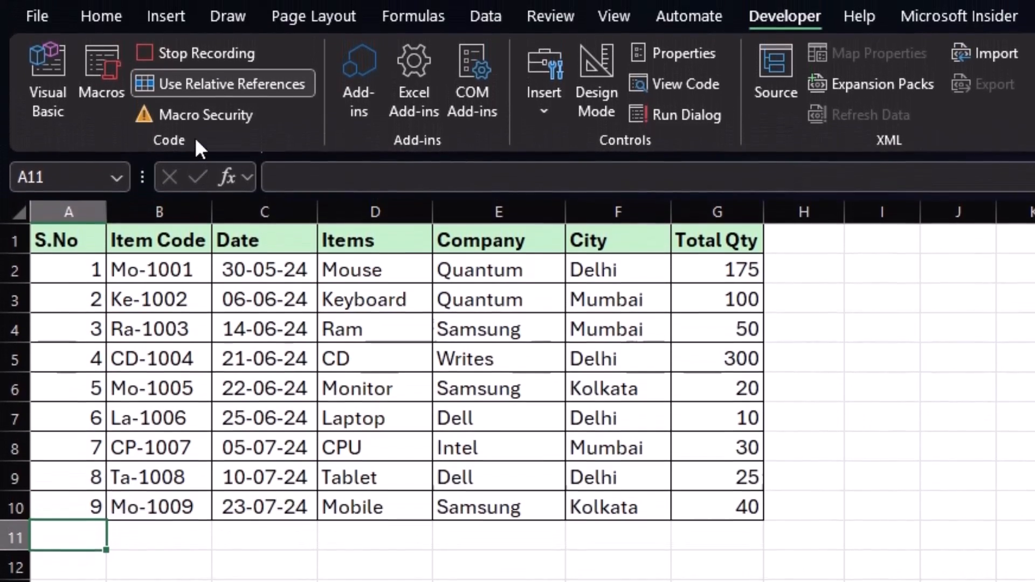
left_click(204, 82)
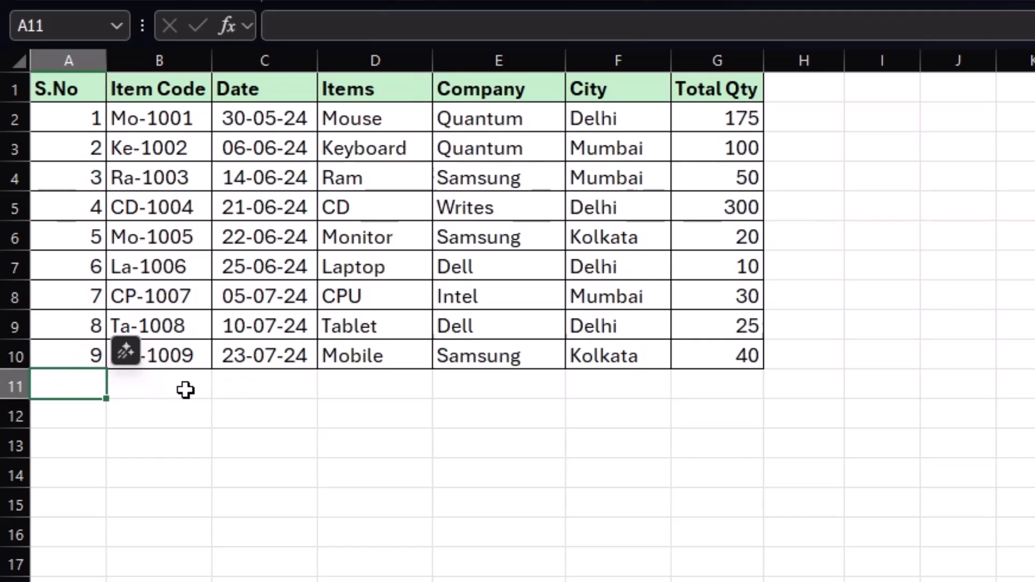
- Paste the copied form entries into row 11 from A11 using Paste Special with All and Transpose
right_click(70, 388)
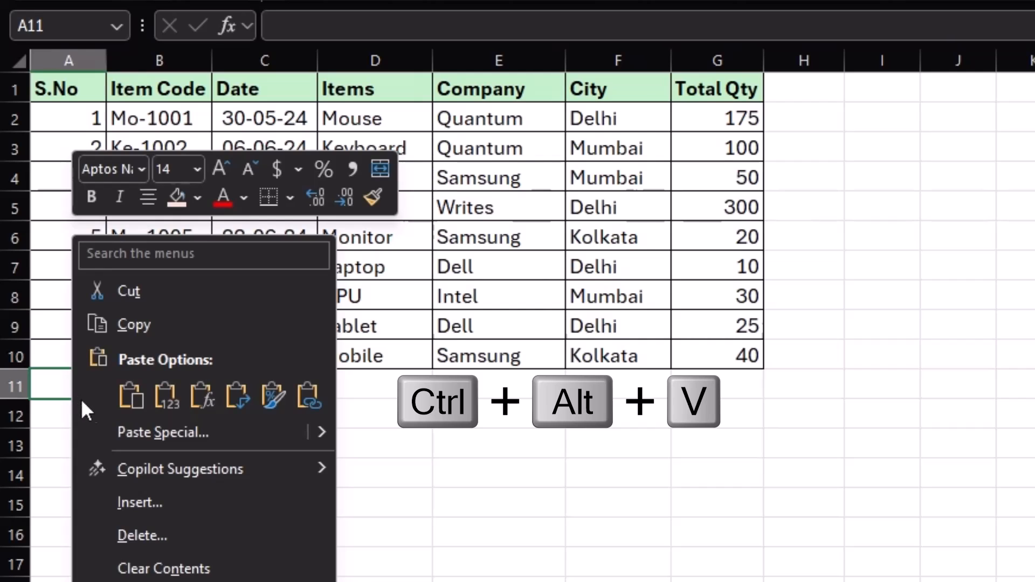
left_click(164, 432)
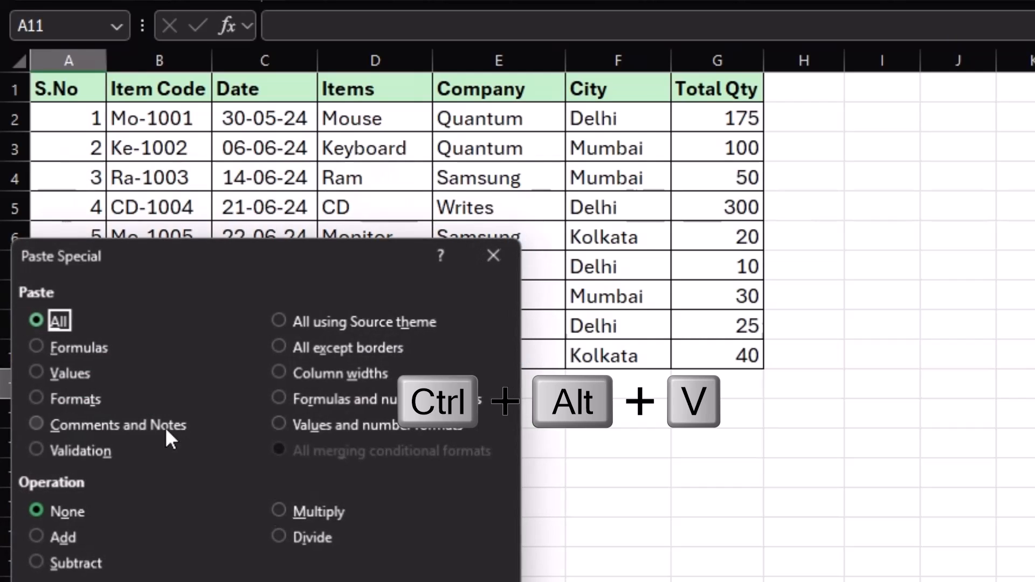
left_click_drag(240, 260, 353, 141)
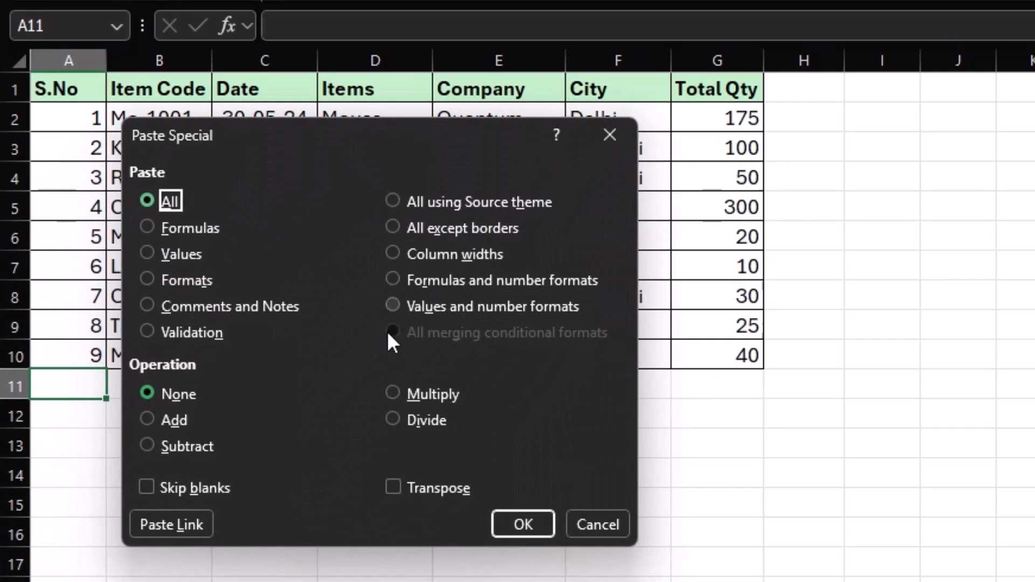
left_click(394, 489)
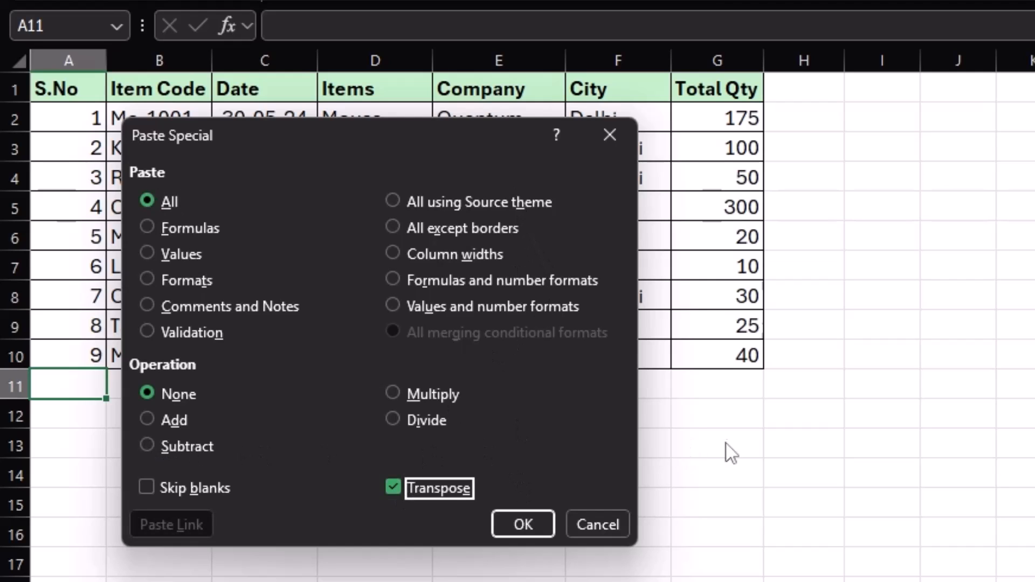
left_click(523, 524)
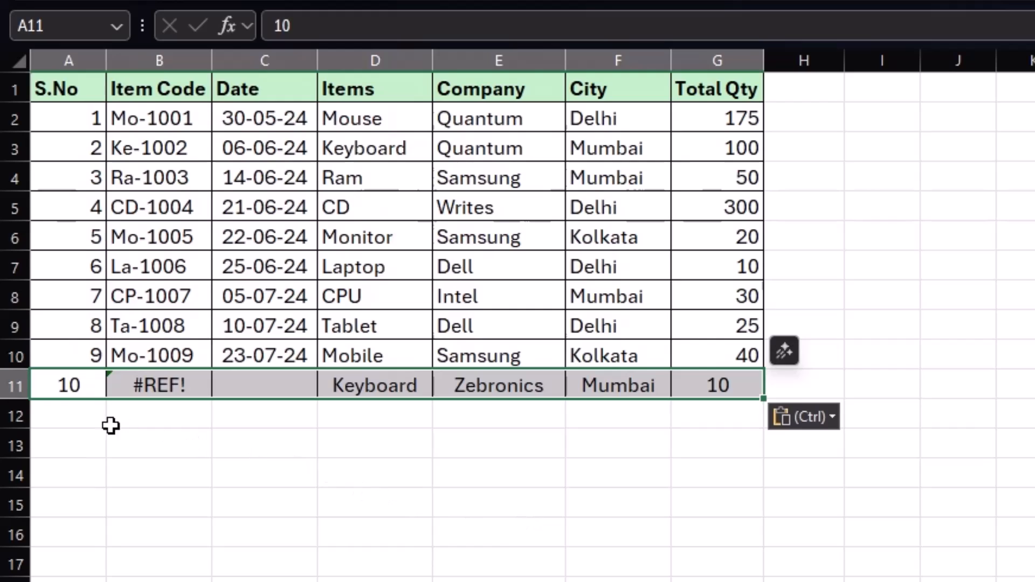
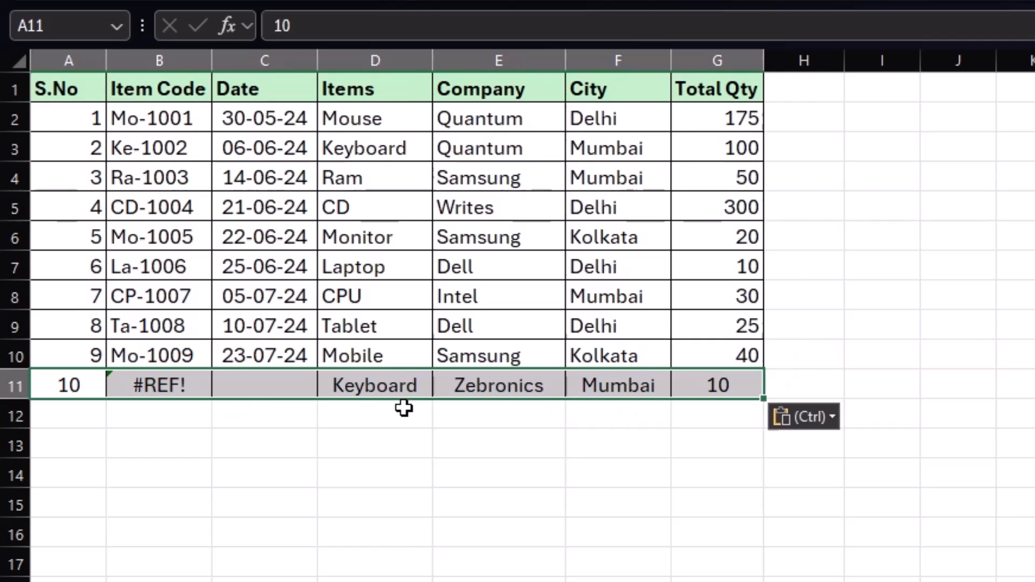
- Clear the seven entry cells of the Data Entry Form, select G5 and stop recording the macro
left_click(90, 450)
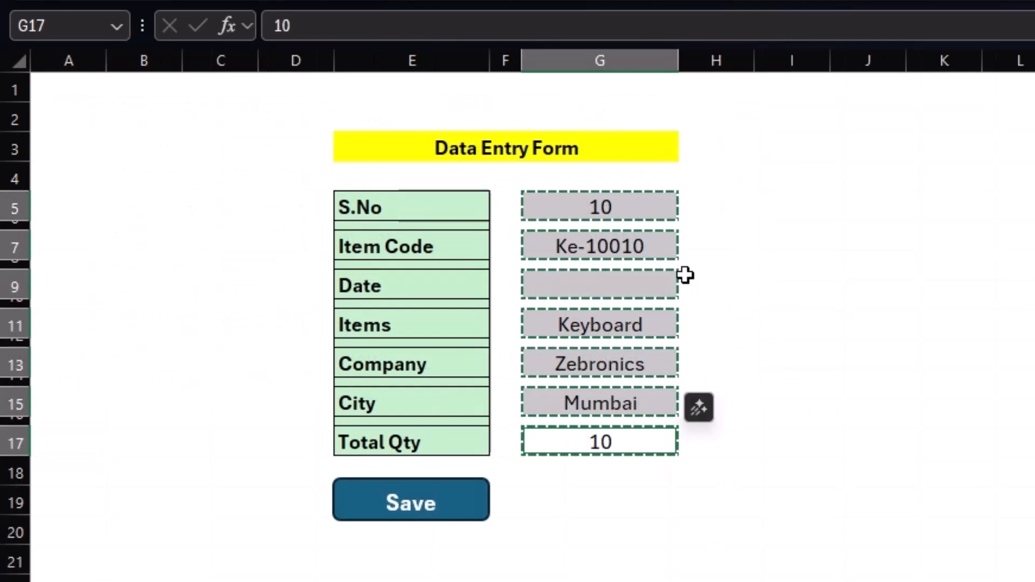
left_click(652, 209)
left_click(641, 248)
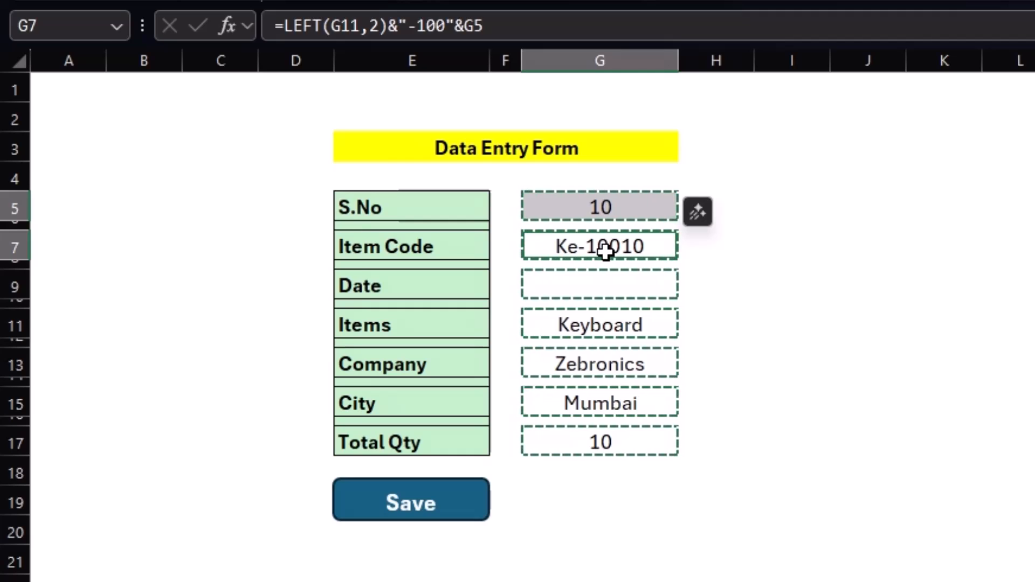
left_click(608, 291, "ctrl")
left_click(610, 325, "ctrl")
left_click(614, 360, "ctrl")
left_click(615, 401, "ctrl")
left_click(614, 443, "ctrl")
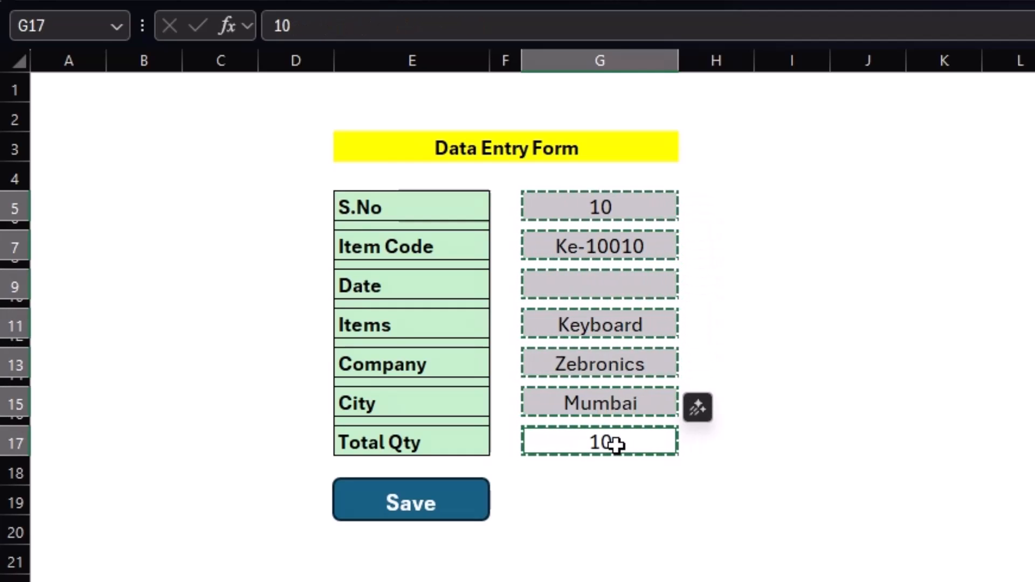
key("Delete")
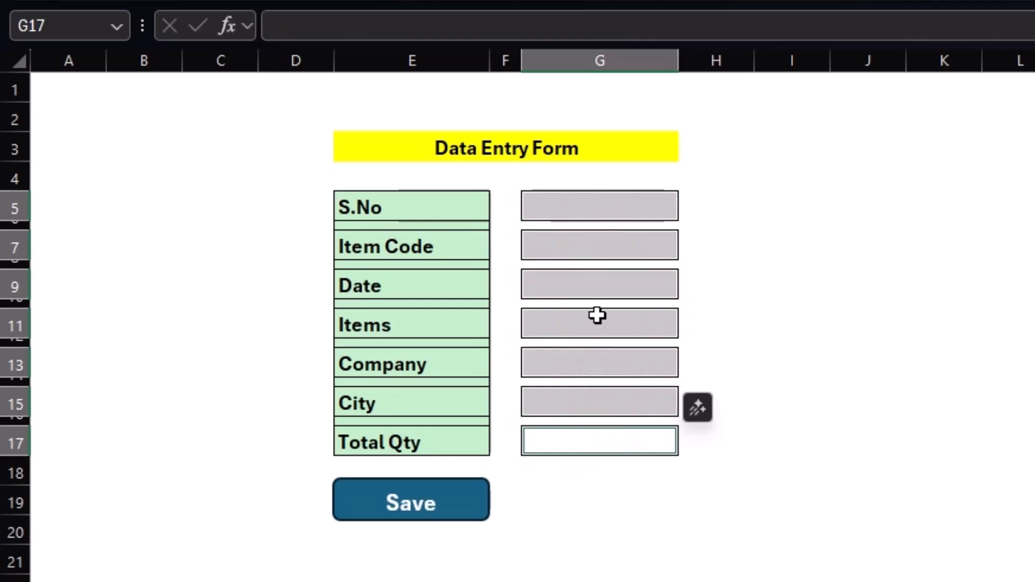
left_click(617, 209)
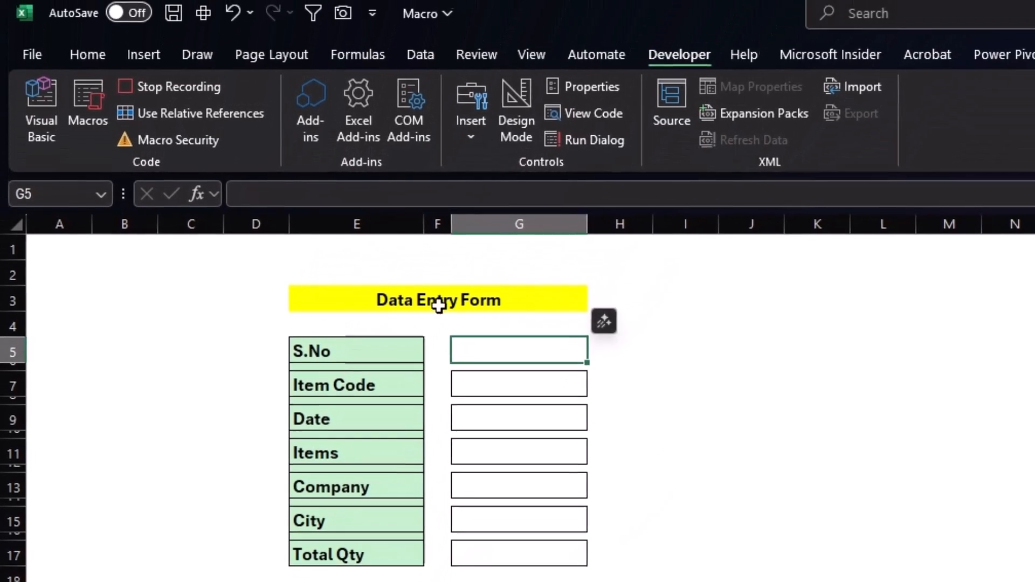
left_click(164, 99)
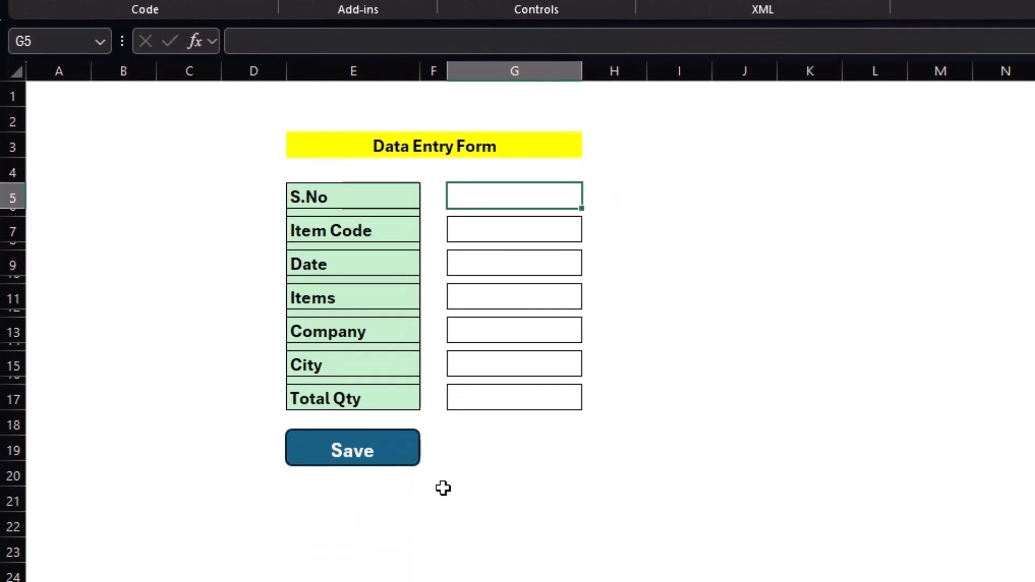
- Assign the data_entry macro to the Save shape below the form
right_click(388, 453)
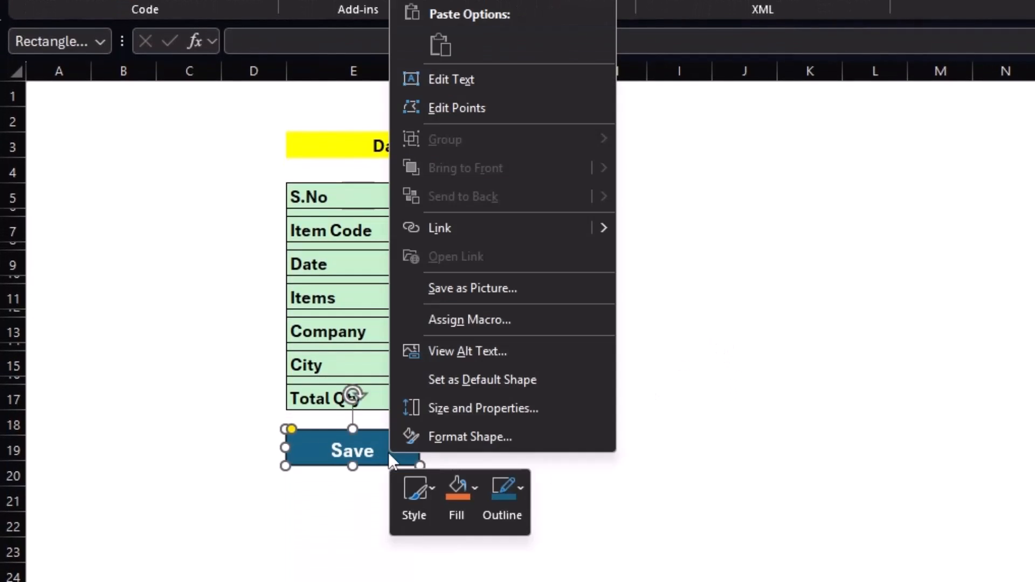
left_click(463, 322)
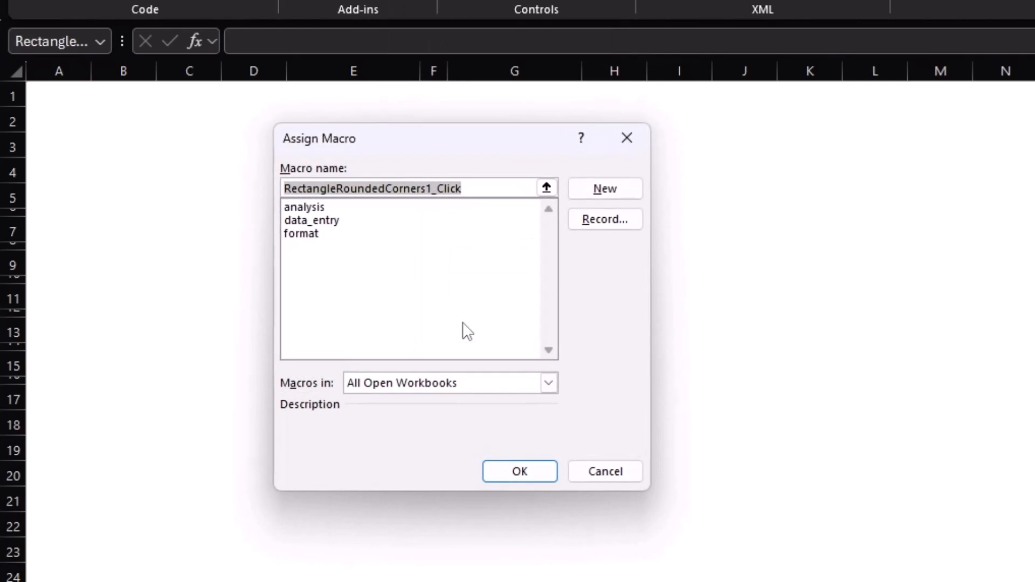
left_click(334, 221)
left_click(512, 467)
left_click(603, 493)
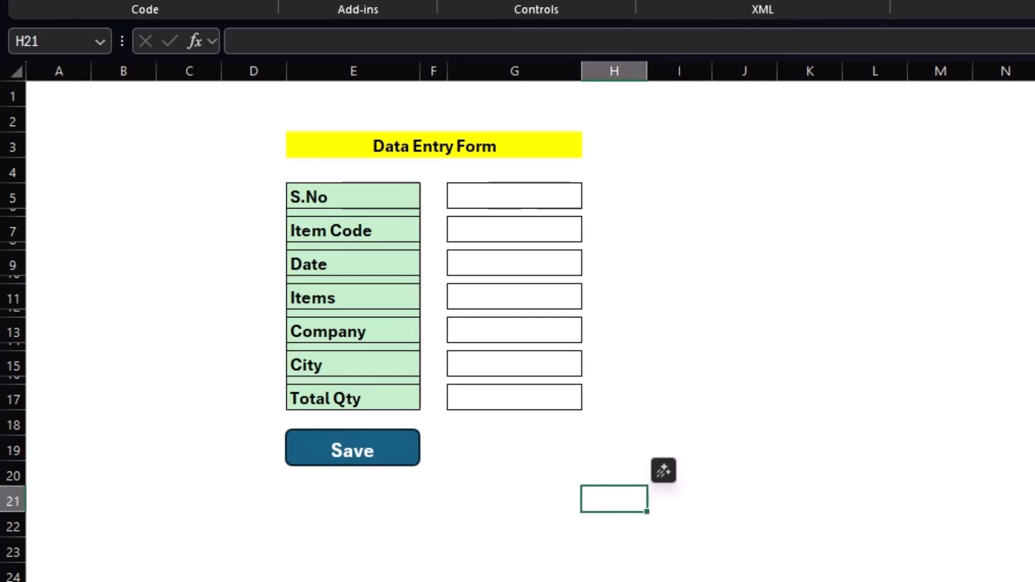
- Check the pasted entry in A11:G11 of the item table and the empty row beneath it
left_click(222, 581)
left_click_drag(65, 352, 596, 348)
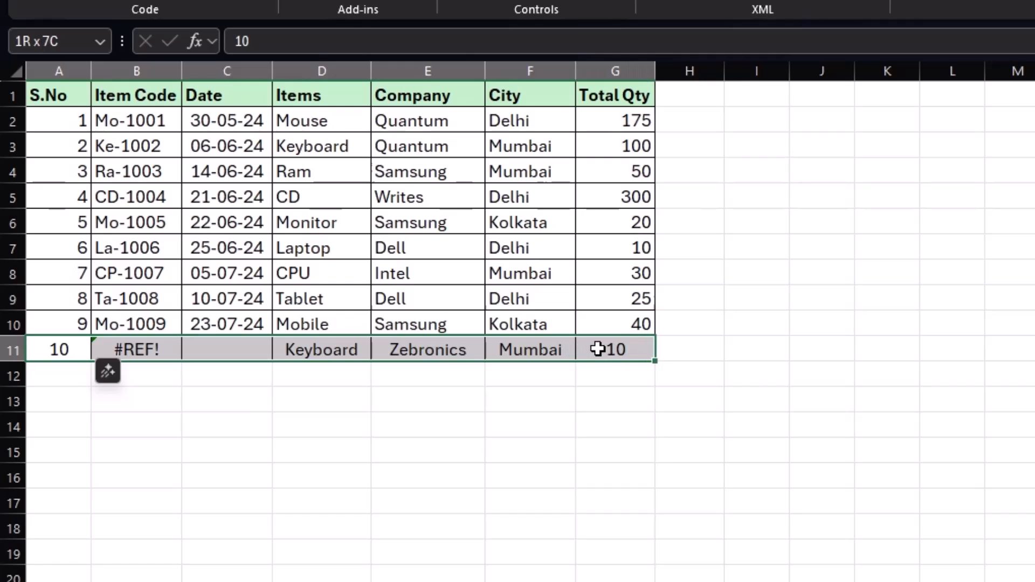
left_click(64, 368)
left_click(132, 378)
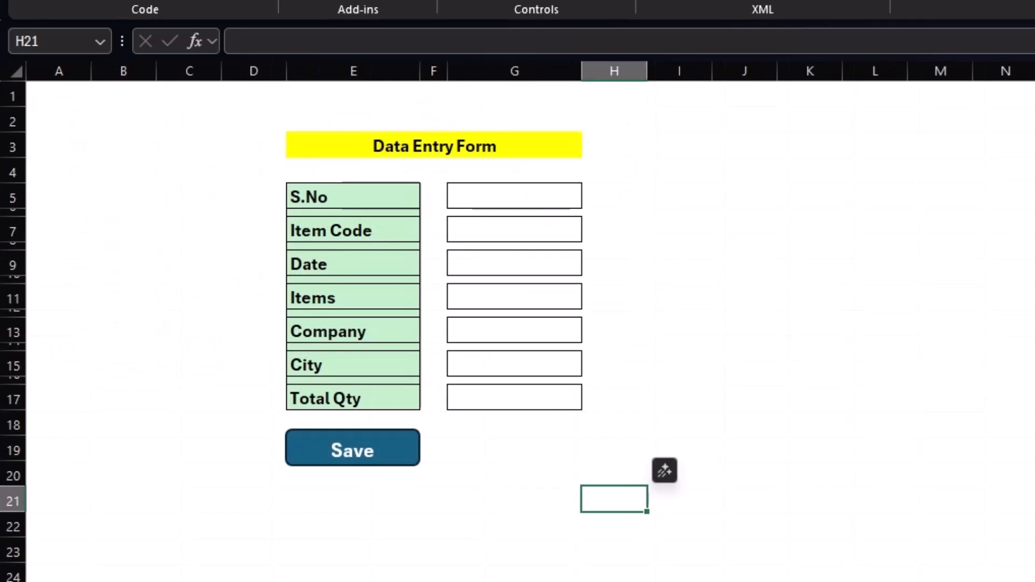
- Fill in the Data Entry Form with S.No 11, Item Code dsf5f4 and Date 12-4-2024
left_click(525, 195)
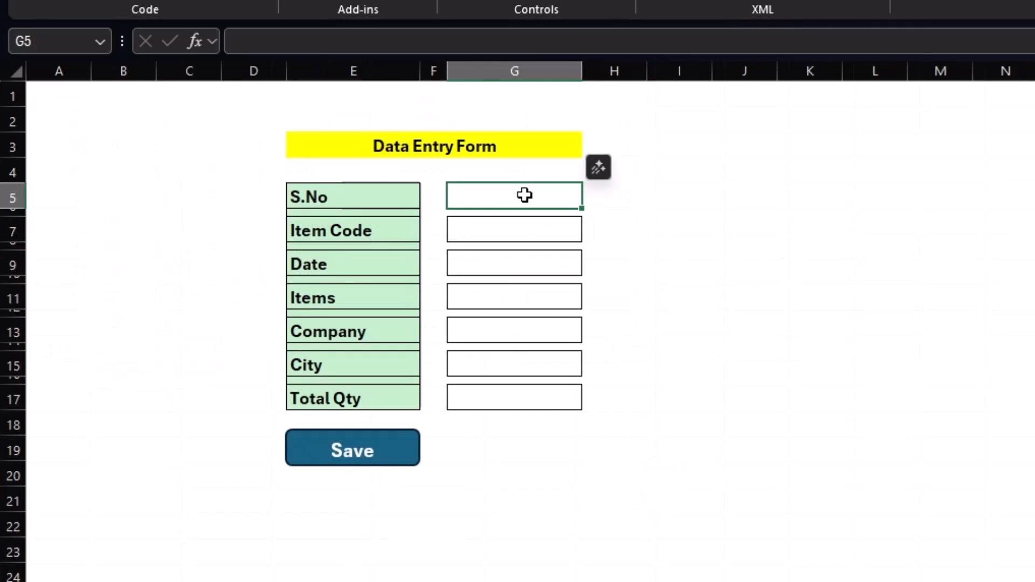
type("11")
left_click(513, 233)
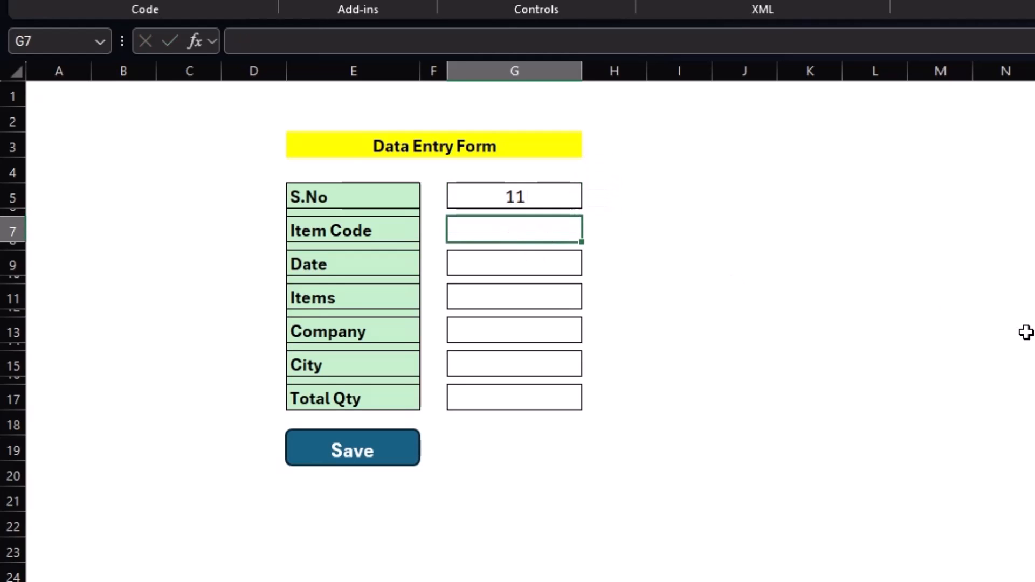
type("dsf5f4")
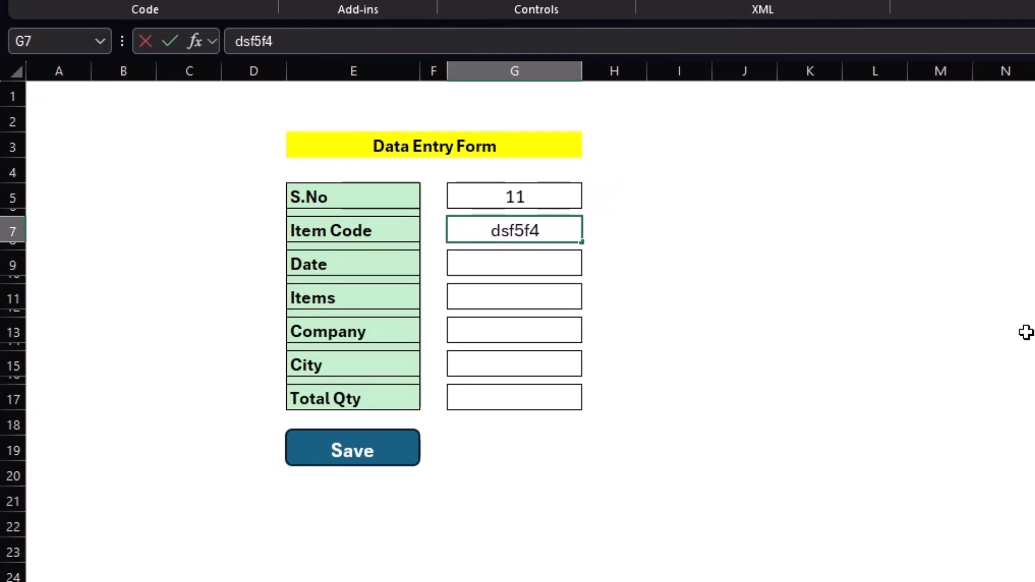
key("Return")
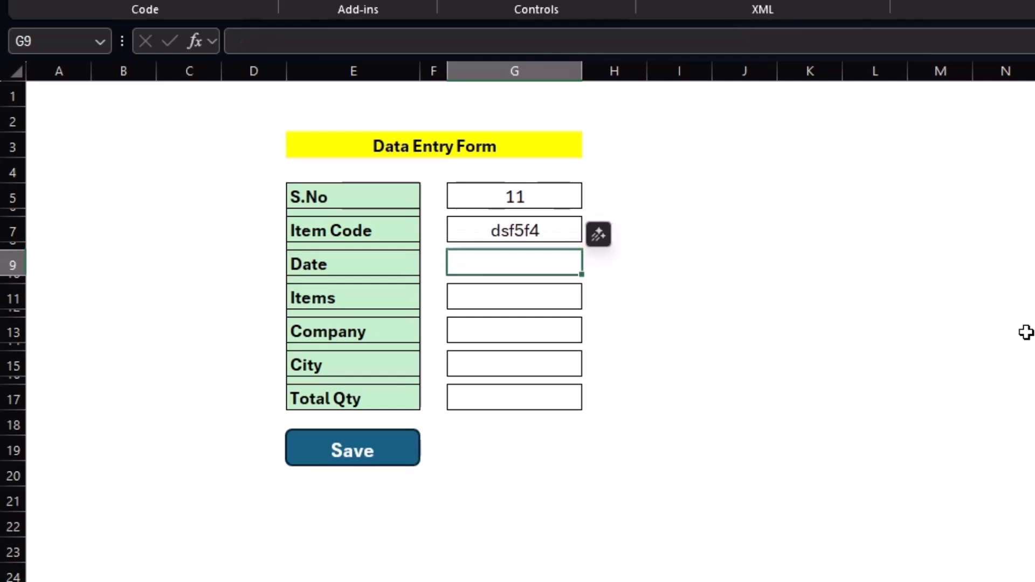
type("12-")
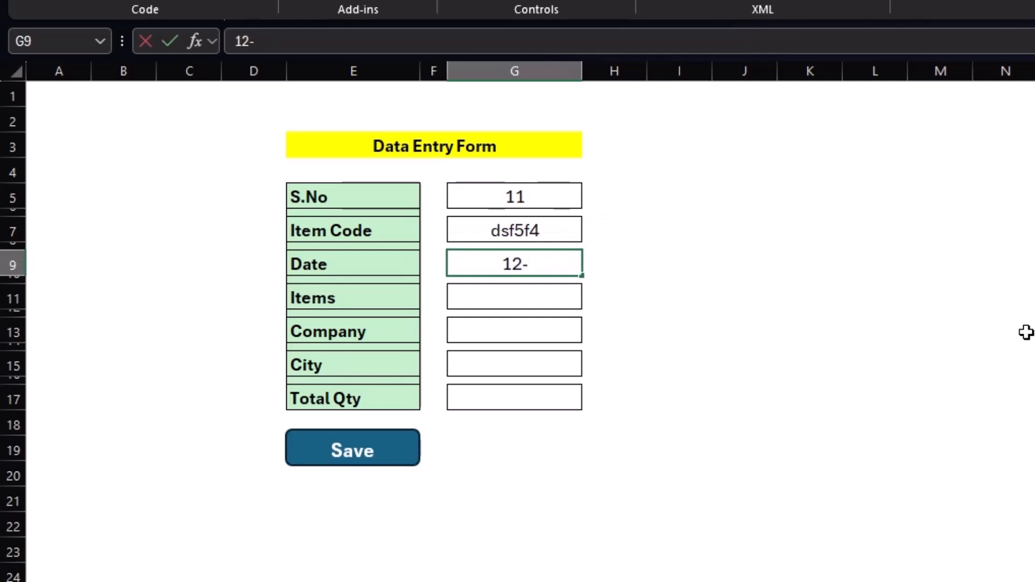
type("4-2024")
key("Return")
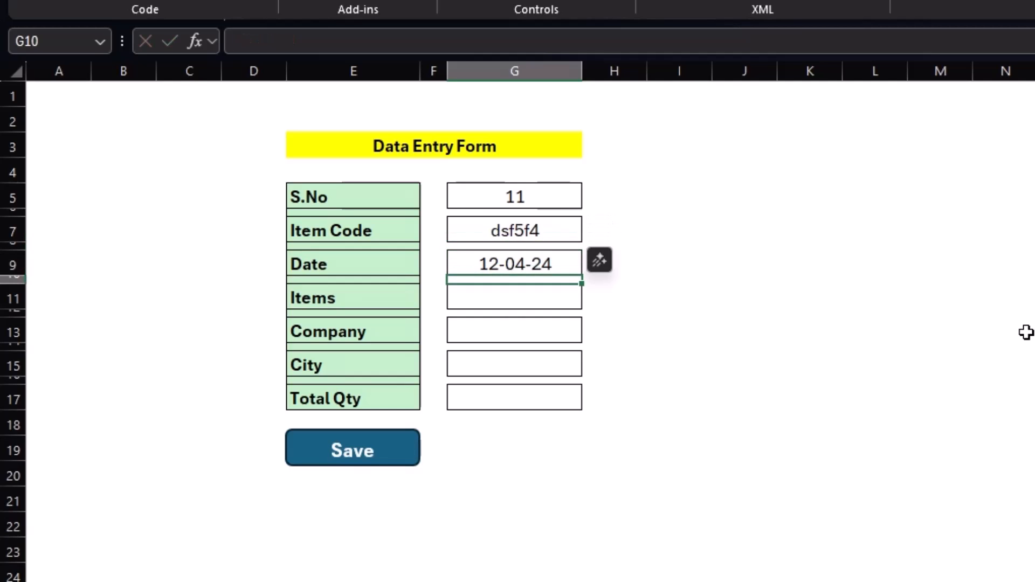
key("Return")
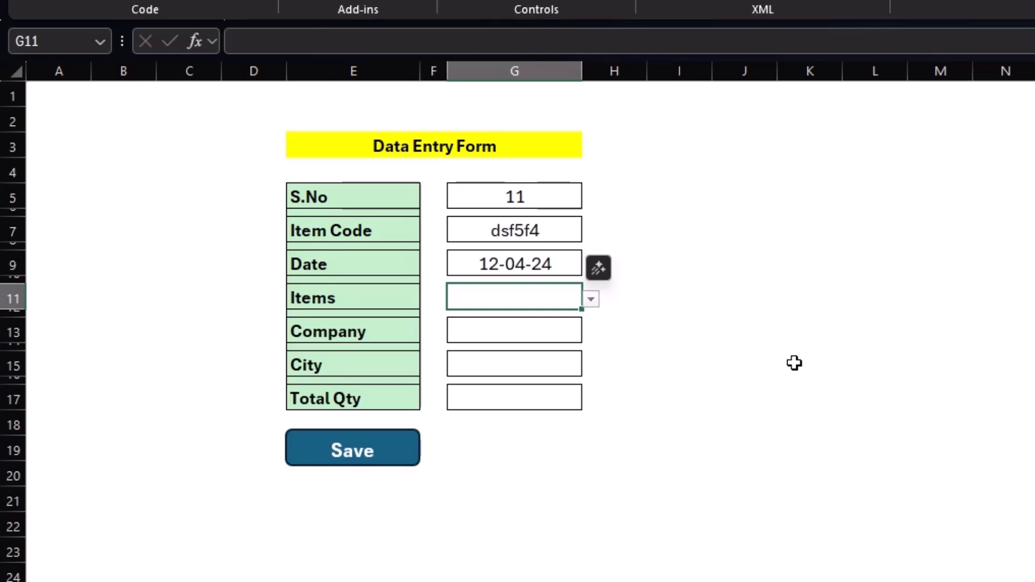
- Complete the Data Entry Form with Items Keyboard, Company Quantum, City Mumbai and Total Qty 15
left_click(591, 299)
left_click(549, 339)
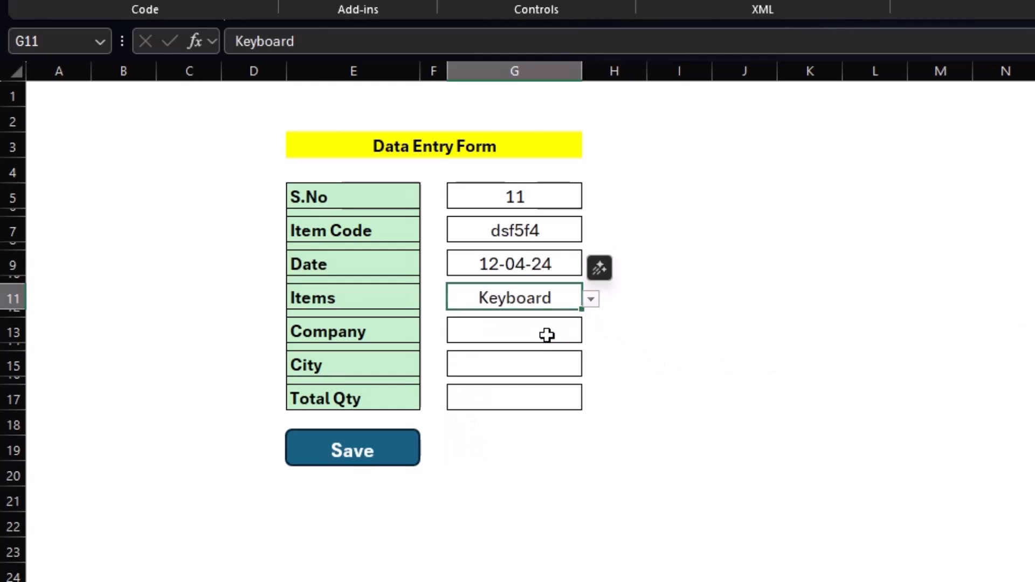
left_click(548, 336)
left_click(591, 333)
left_click(560, 353)
left_click(552, 360)
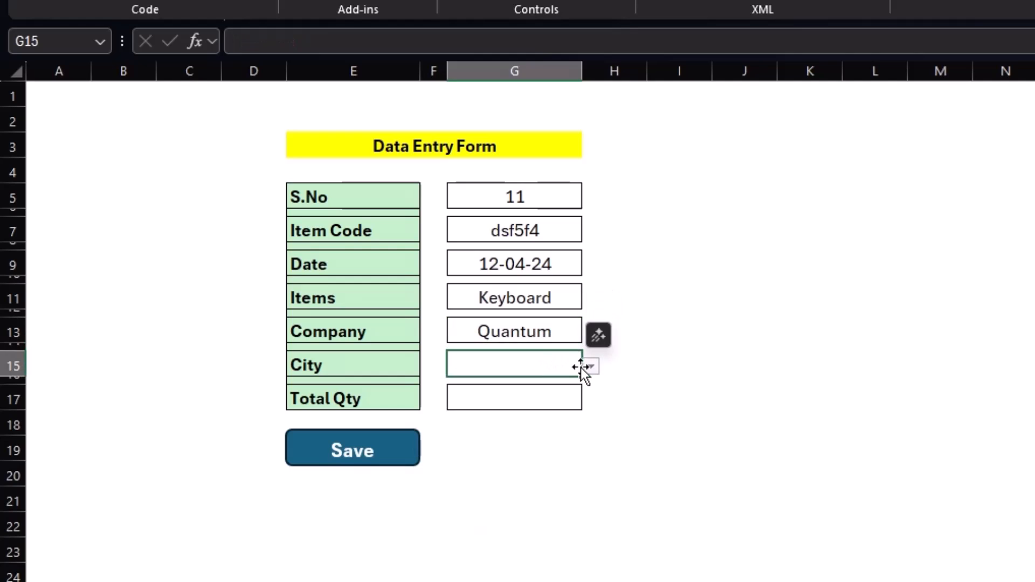
left_click(590, 367)
left_click(544, 401)
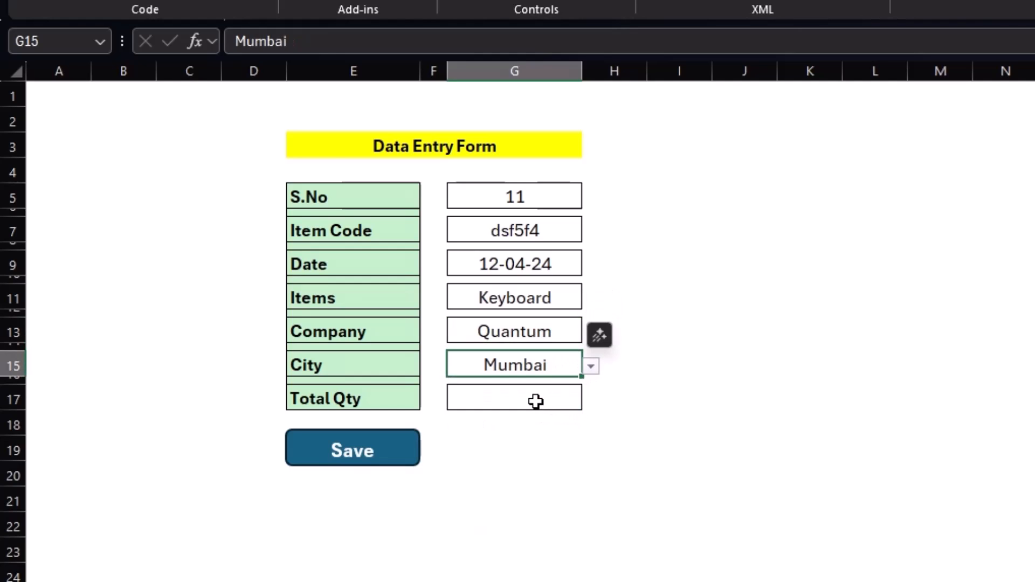
left_click(544, 401)
type("15")
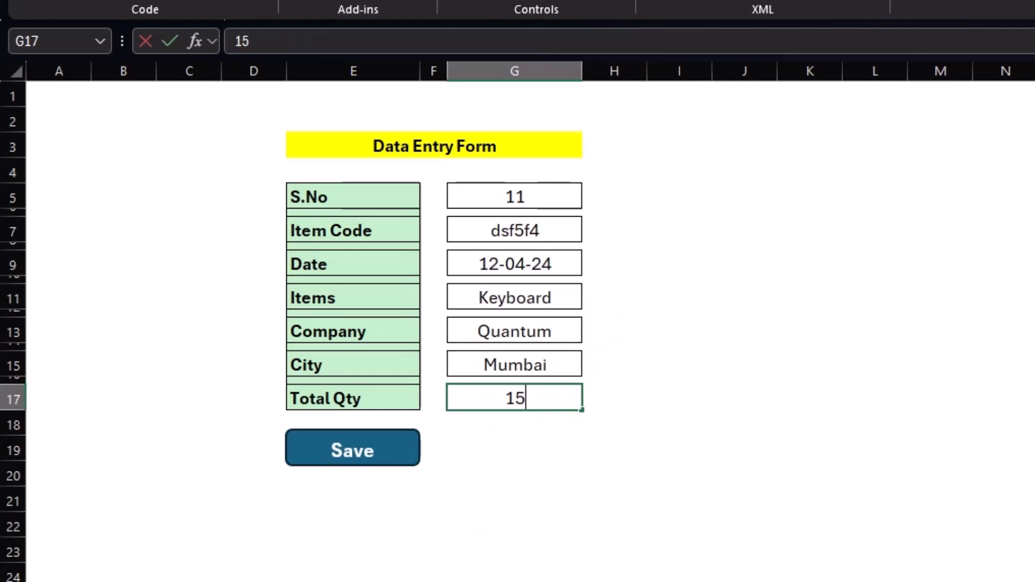
- Save the form entry with the Save shape's macro and check the new row in the item table
left_click(354, 462)
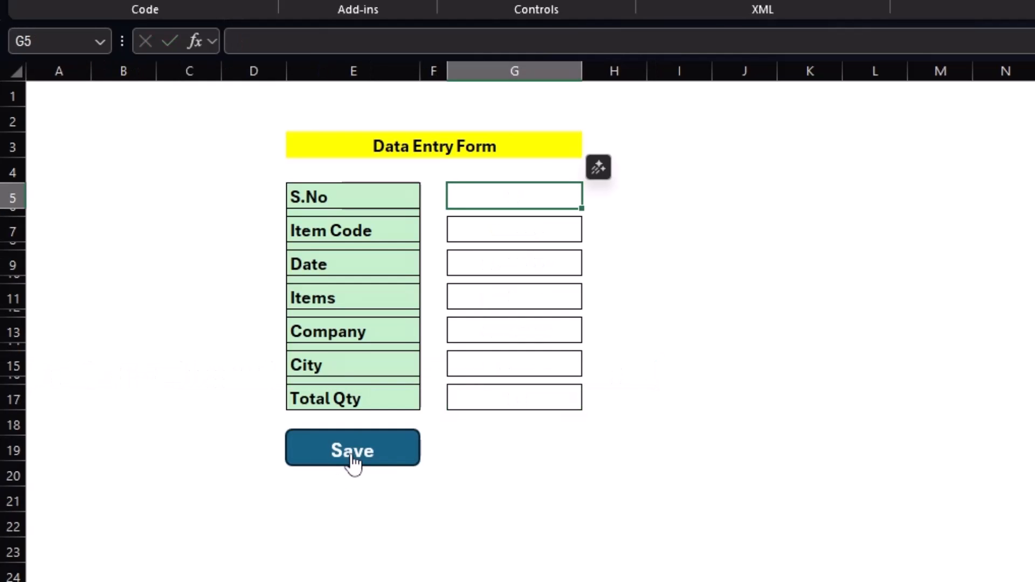
left_click(658, 398)
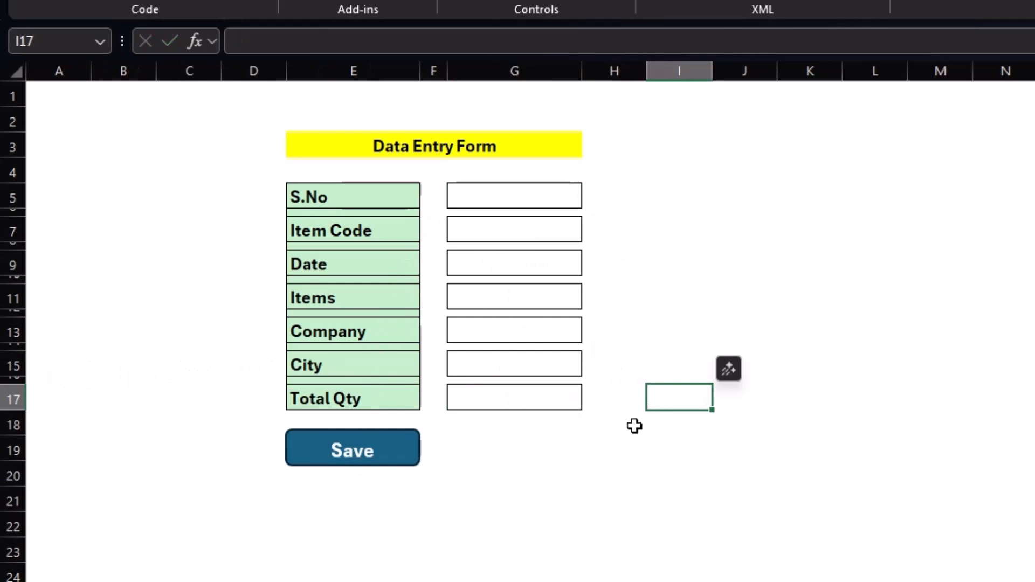
key("ctrl+Page_Down")
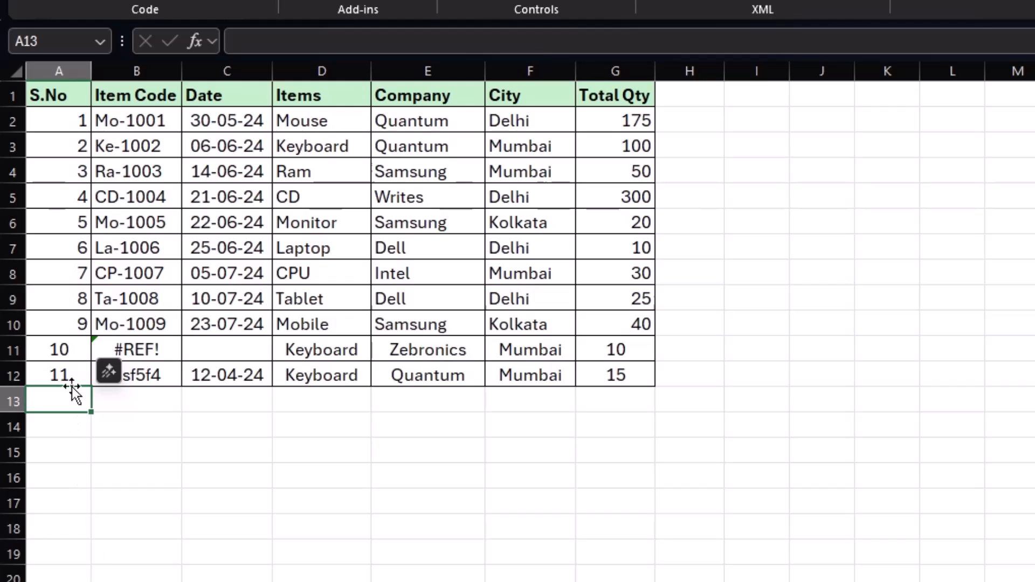
left_click(586, 443)
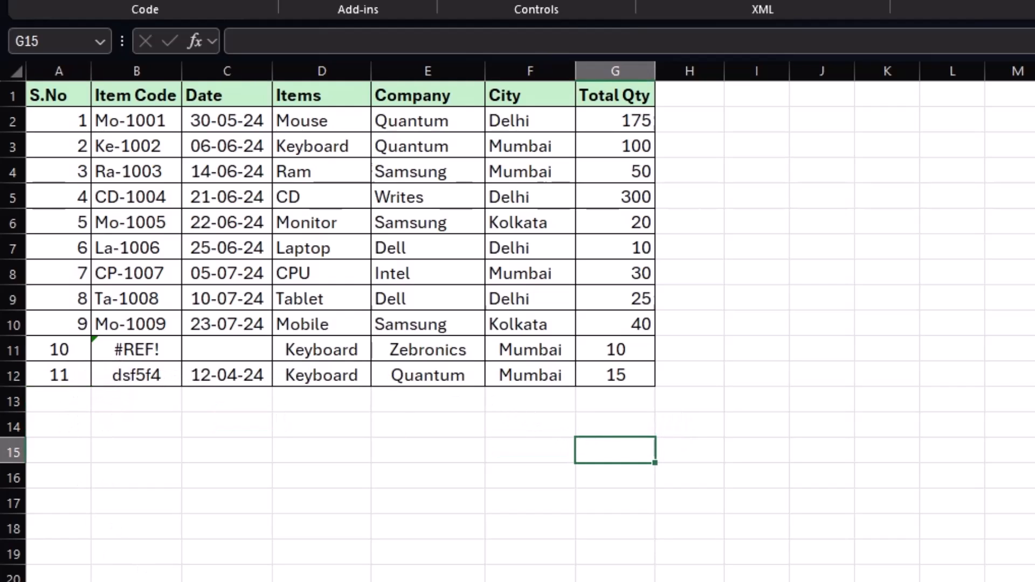
- Return to the Data Entry Form and enter S.No 12, Item Code ss5252 and Date 15-4-2024
key("ctrl+Page_Up")
left_click(525, 203)
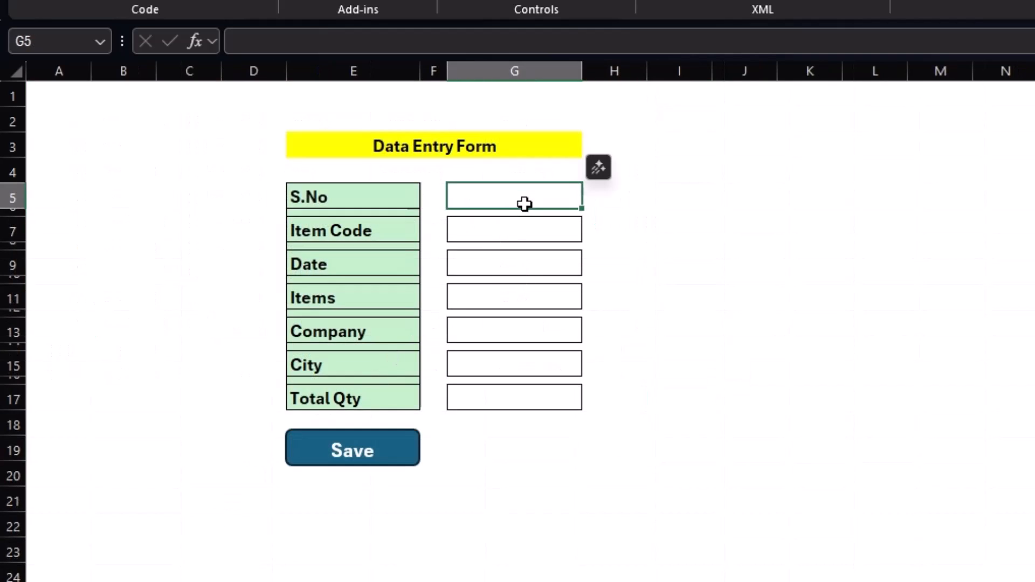
type("12")
key("Tab")
key("Return")
type("ss5252")
key("Return")
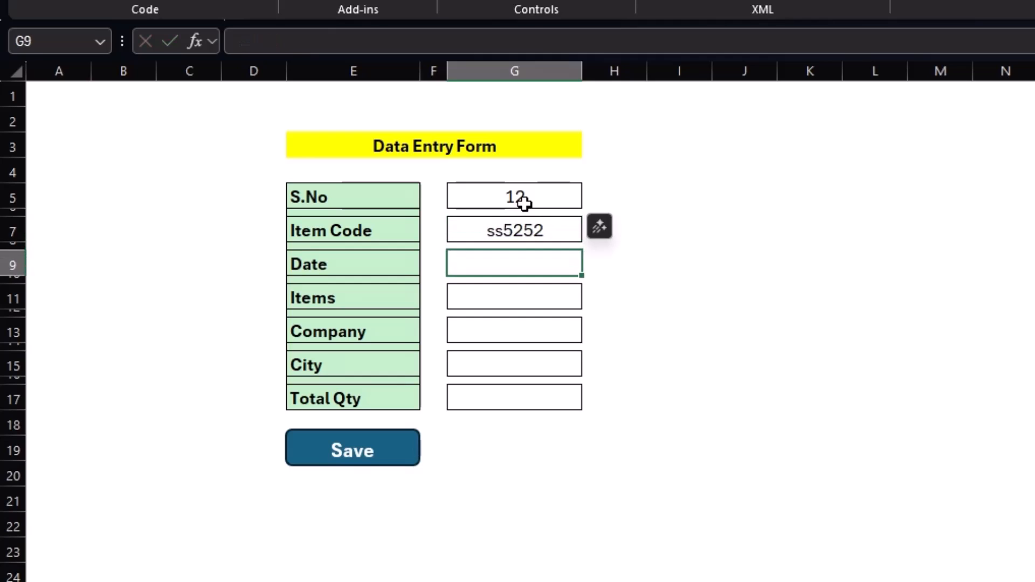
type("15-4-")
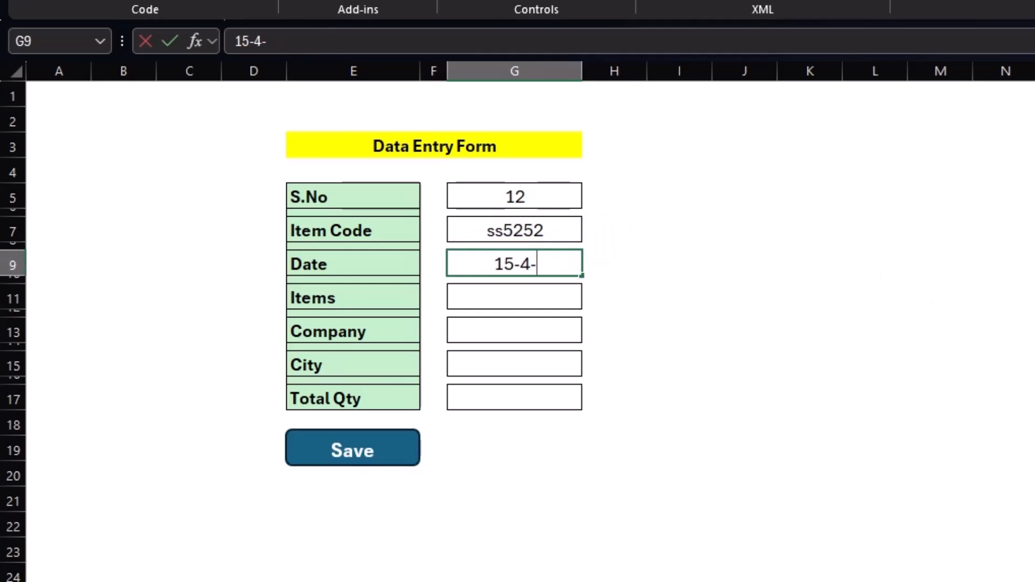
type("2024")
key("Return")
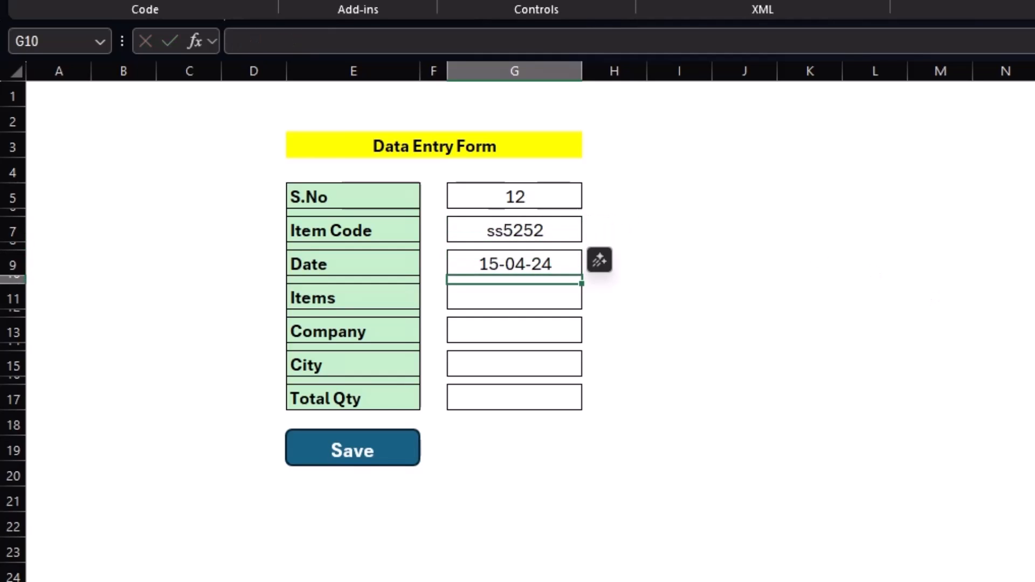
key("Return")
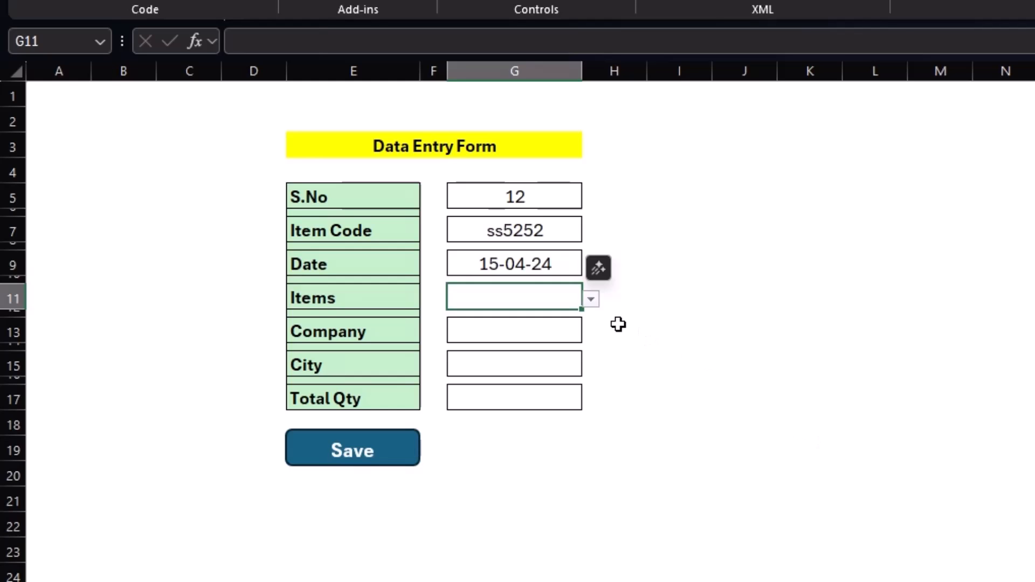
- Fill in the remaining form fields with Items Ram, Company Samsung, City Delhi and Total Qty 5
left_click(592, 300)
left_click(523, 356)
left_click(574, 332)
left_click(591, 333)
left_click(535, 367)
left_click(528, 366)
left_click(591, 366)
left_click(526, 387)
left_click(519, 399)
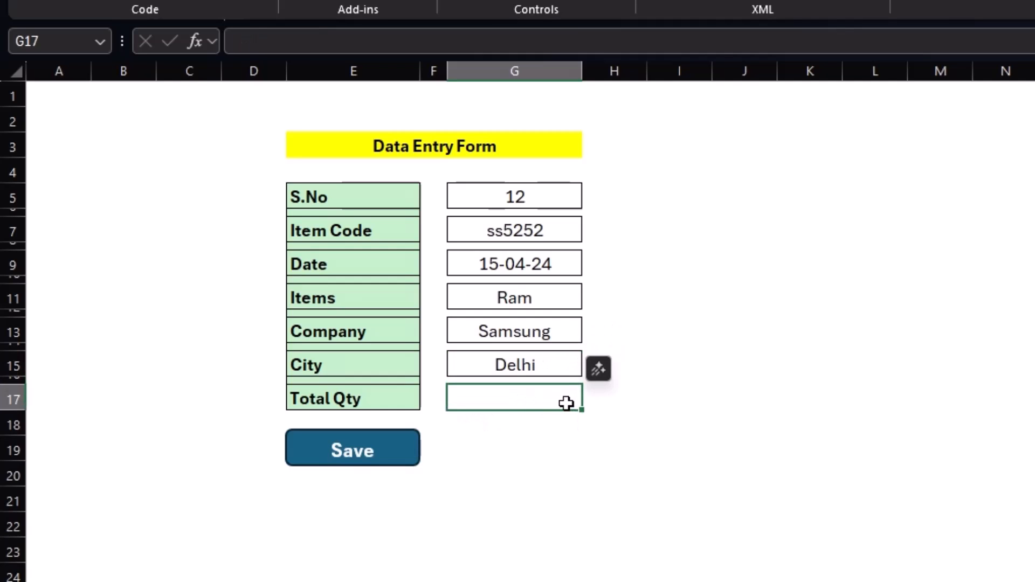
type("5")
left_click(566, 491)
- Run the Save shape's macro for this second test entry and check row 13 of the item table
left_click(356, 448)
left_click(225, 581)
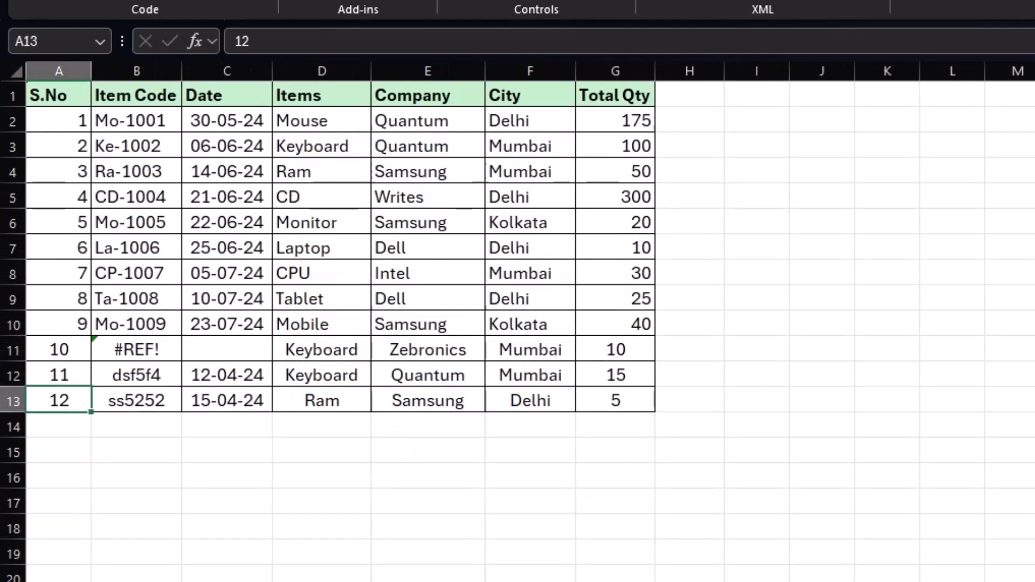
left_click_drag(206, 397, 615, 400)
left_click_drag(62, 405, 151, 405)
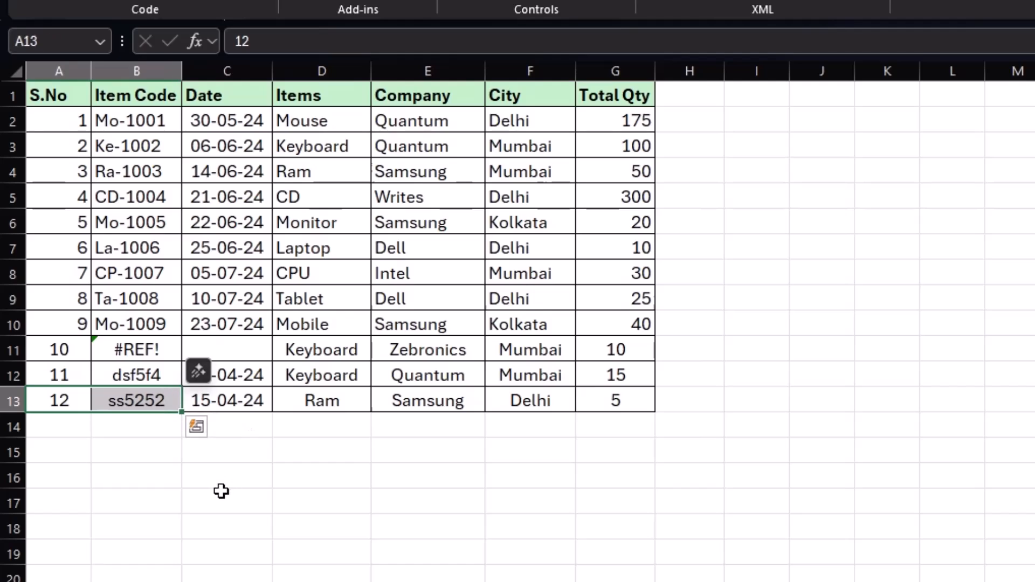
left_click(222, 495)
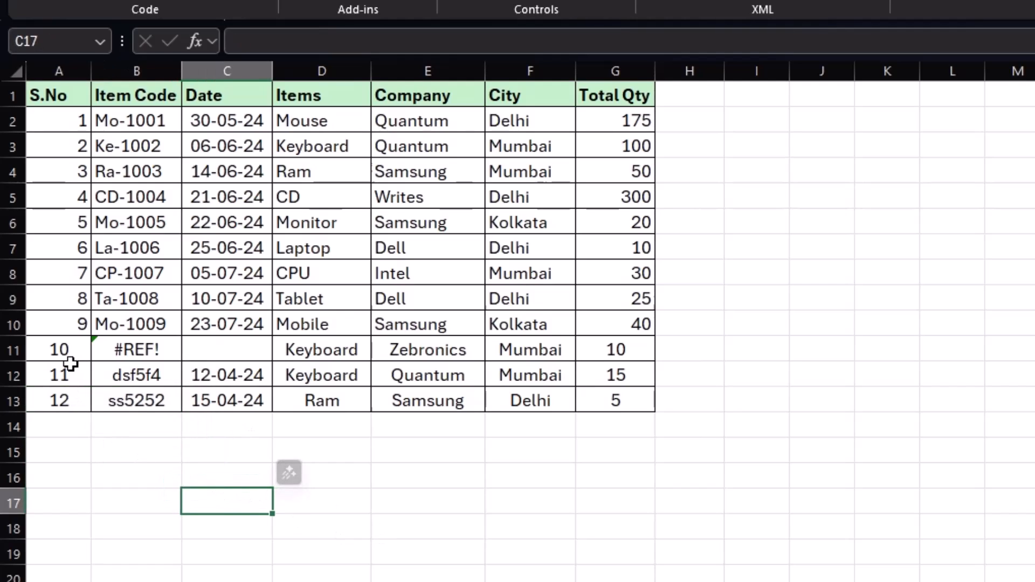
- Inspect the formula behind the Item Code of the S.No 10 entry in B11
left_click_drag(68, 323, 65, 341)
left_click(139, 348)
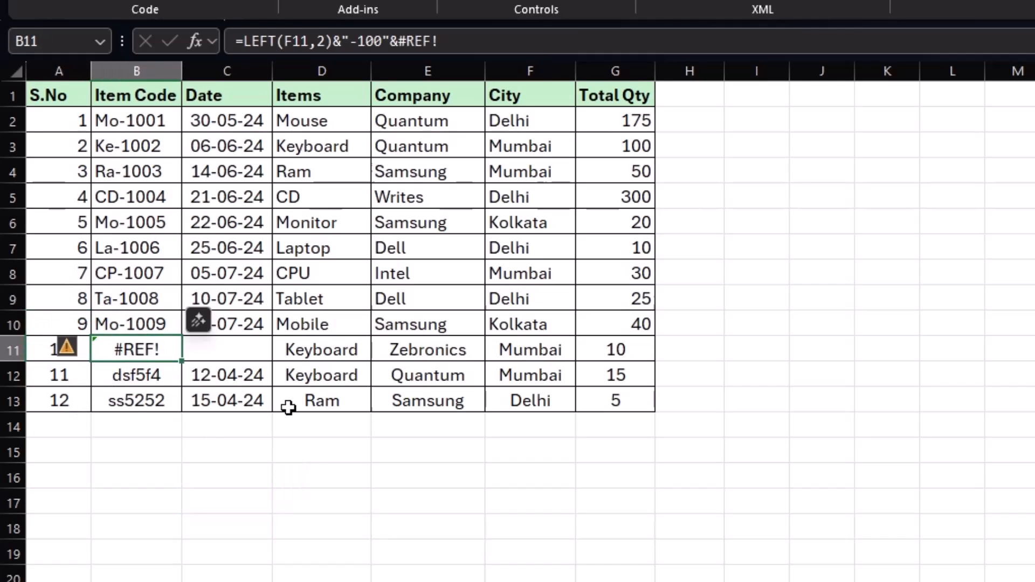
left_click(254, 457)
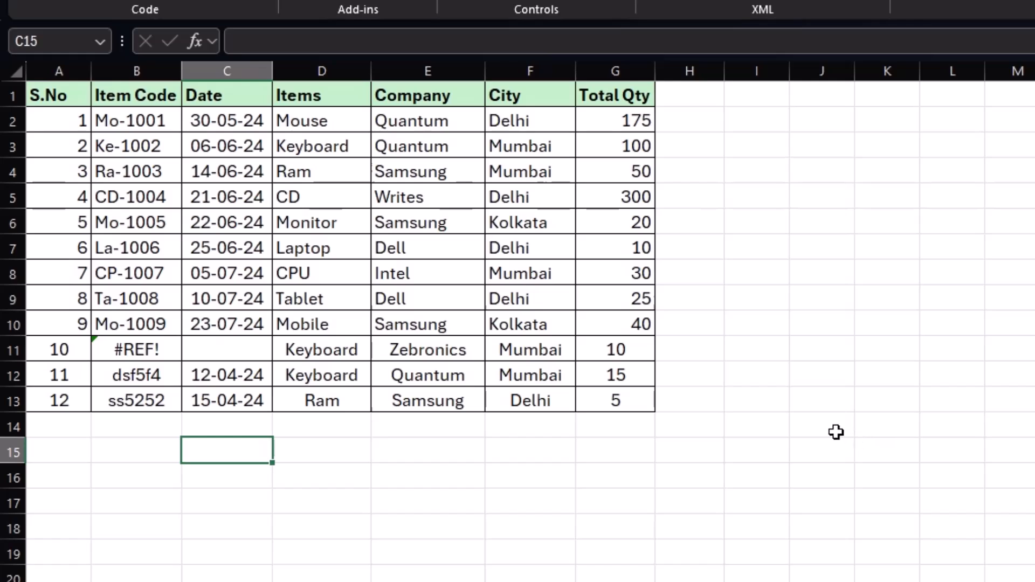
left_click(708, 401)
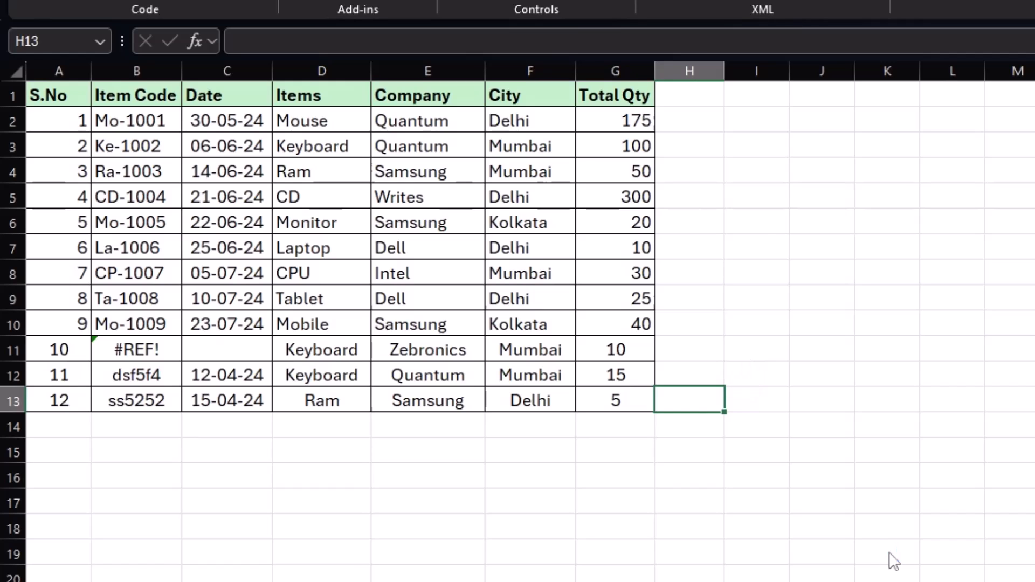
- Save the workbook as Macro in the Documents folder, using the Excel Macro-Enabled Workbook file type
key("F12")
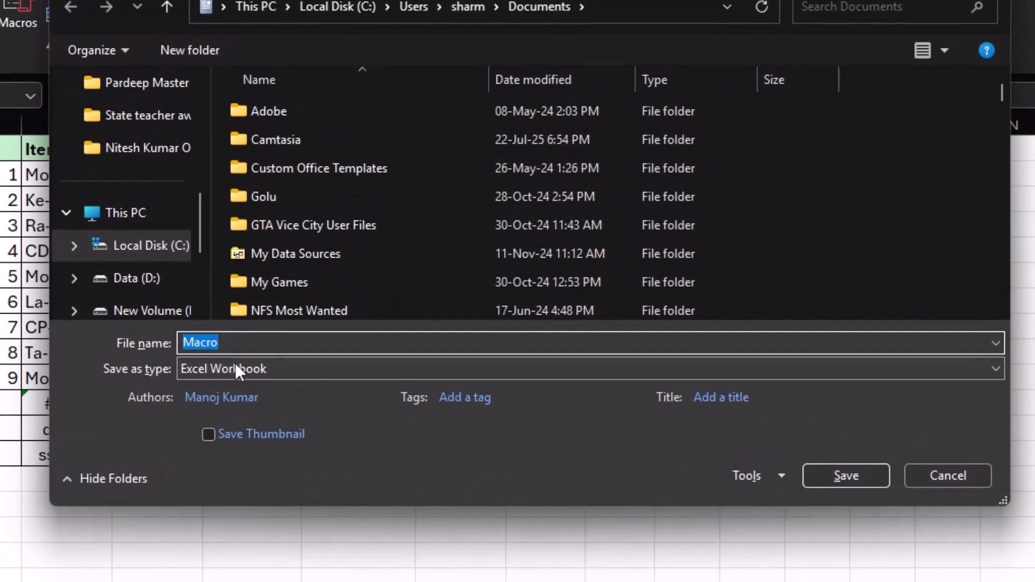
left_click(240, 343)
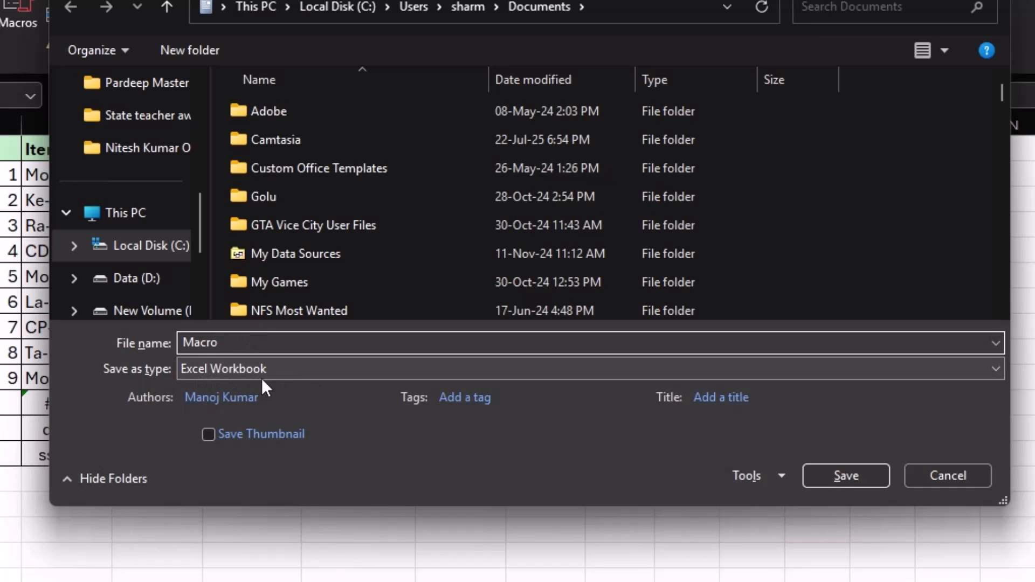
left_click(288, 368)
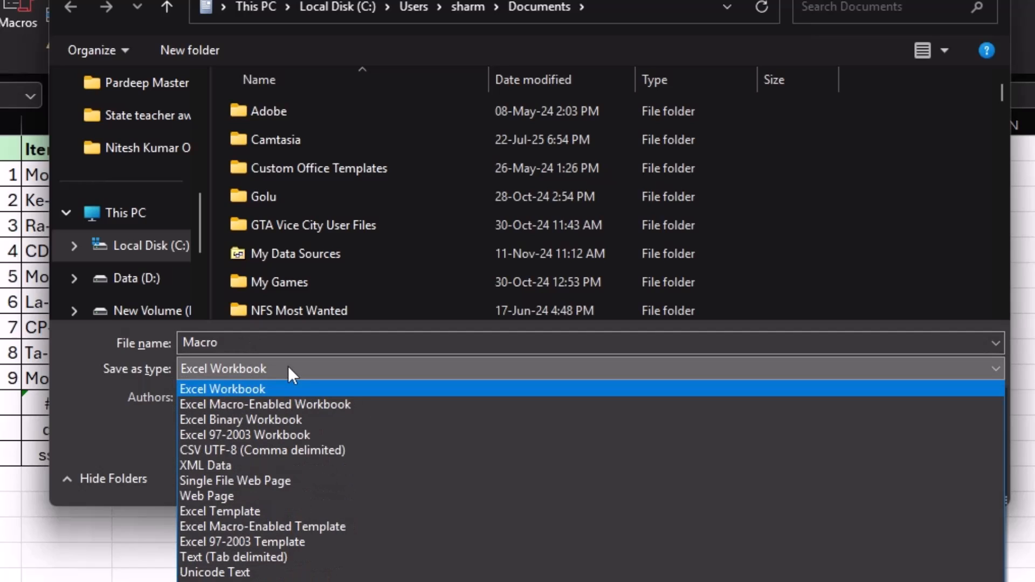
left_click(272, 405)
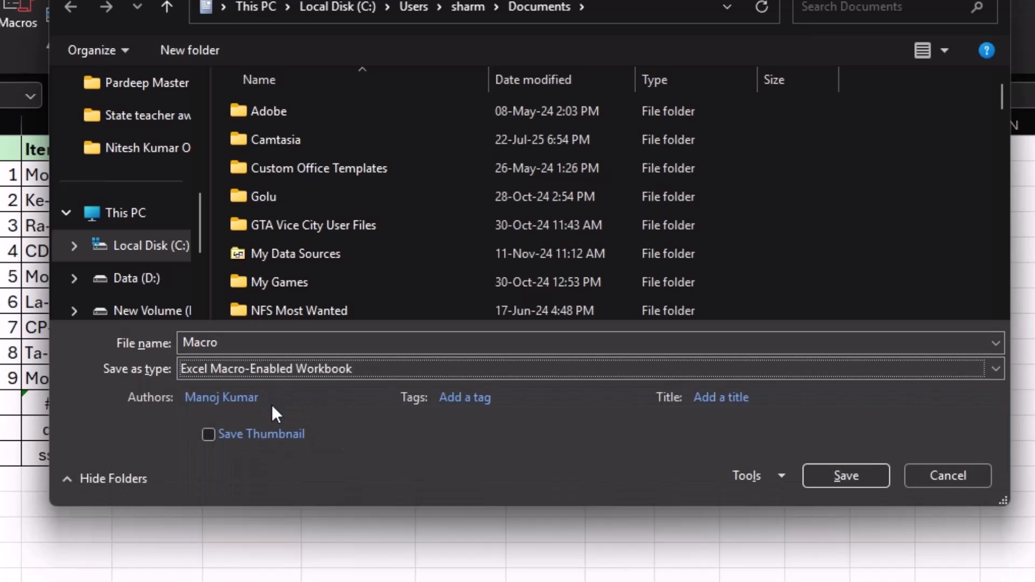
left_click(844, 476)
left_click(485, 554)
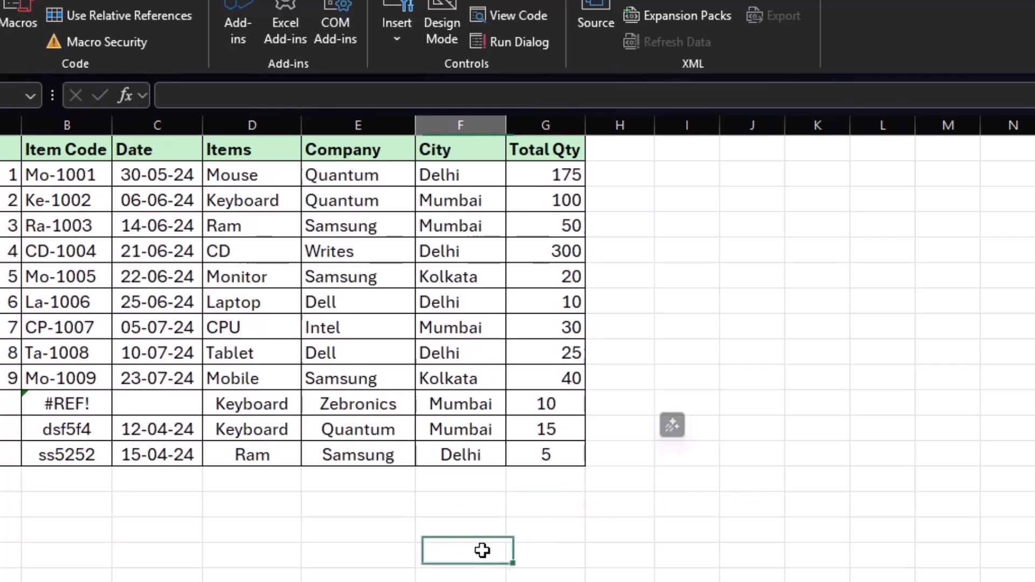
left_click(344, 562)
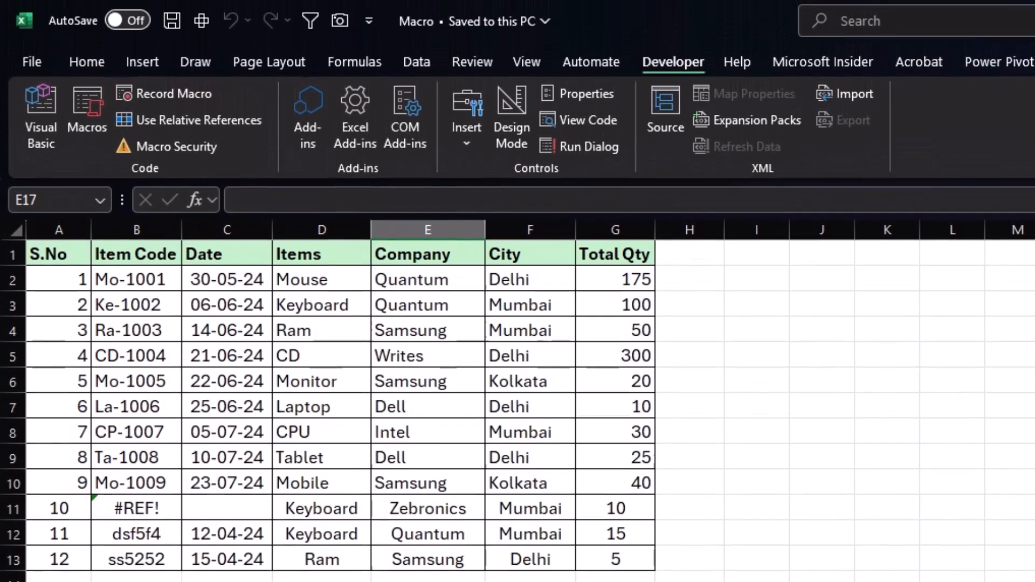
- Review the Trust Center's macro settings, try Enable VBA macros, and confirm with Disable VBA macros with notification selected
left_click(23, 66)
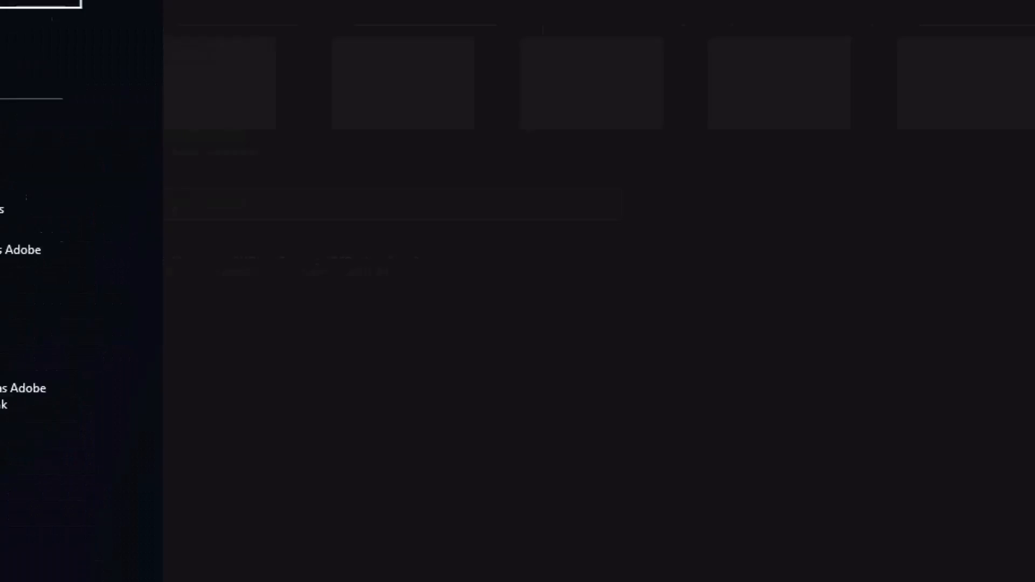
left_click(64, 496)
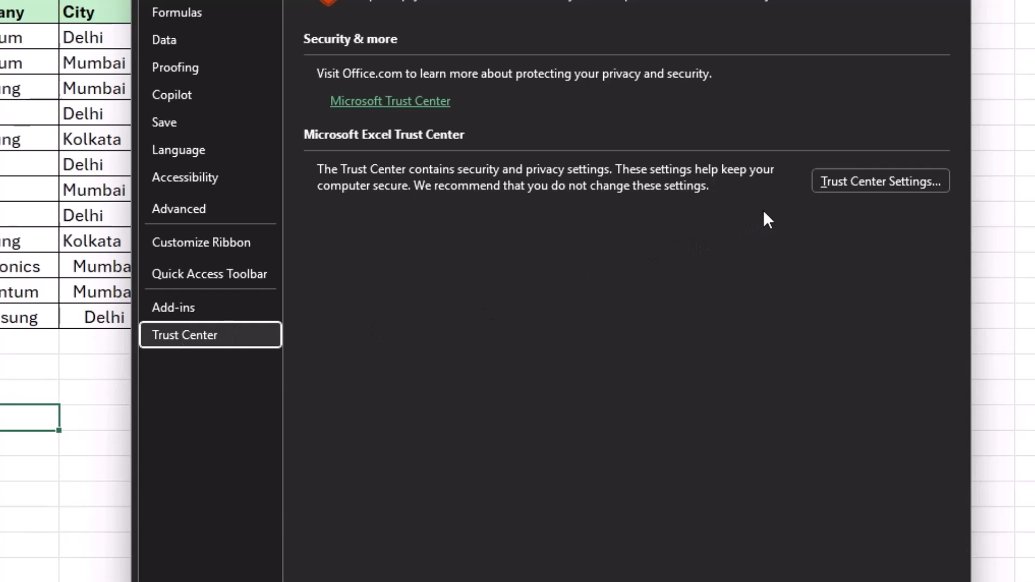
left_click(863, 182)
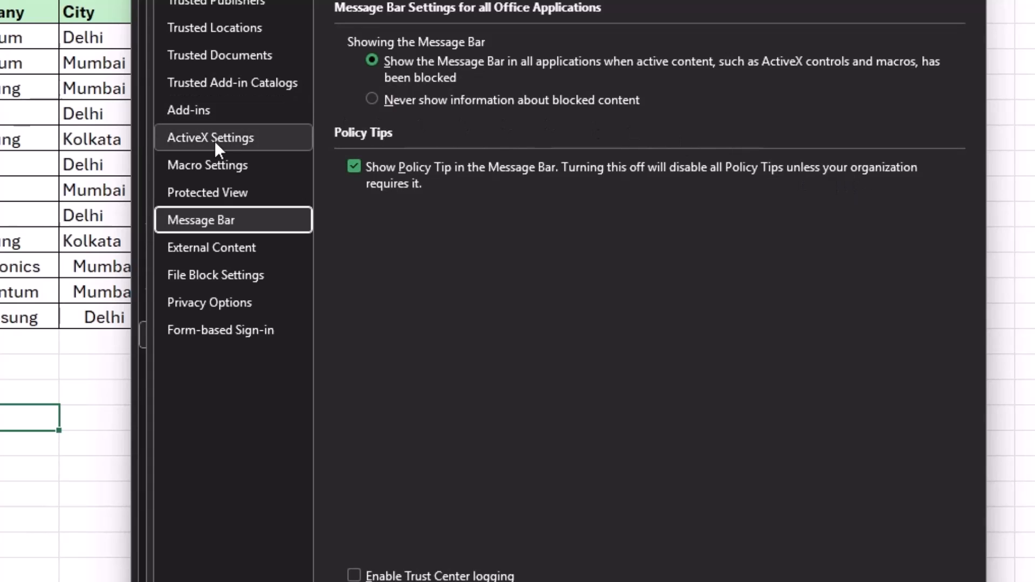
left_click(235, 167)
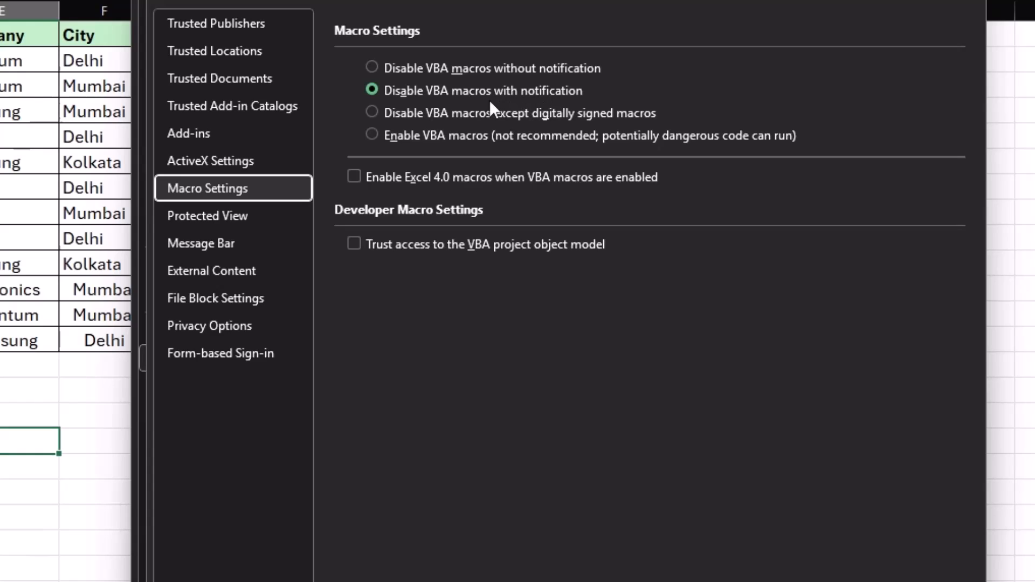
left_click(371, 134)
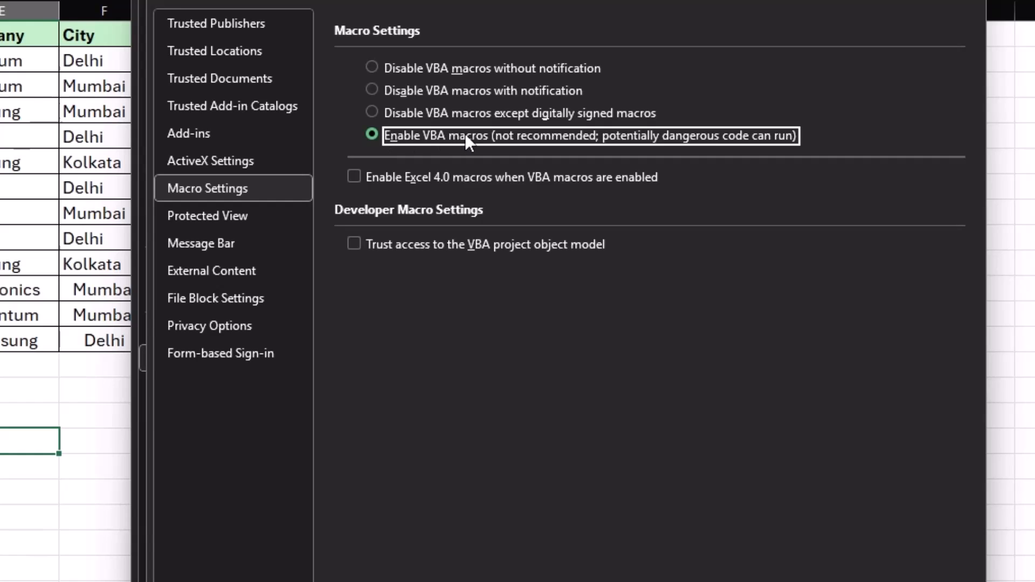
left_click(372, 90)
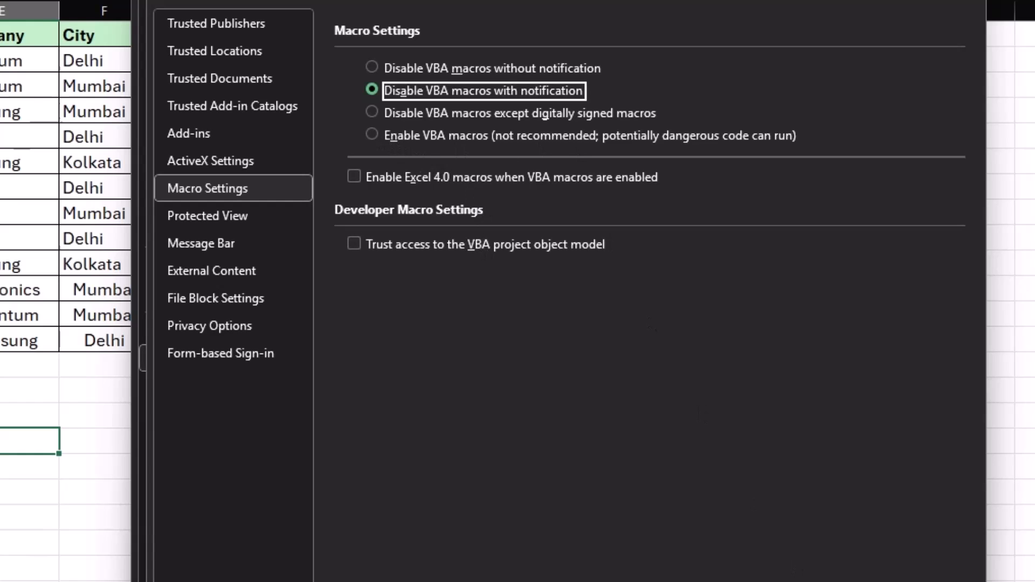
key("Return")
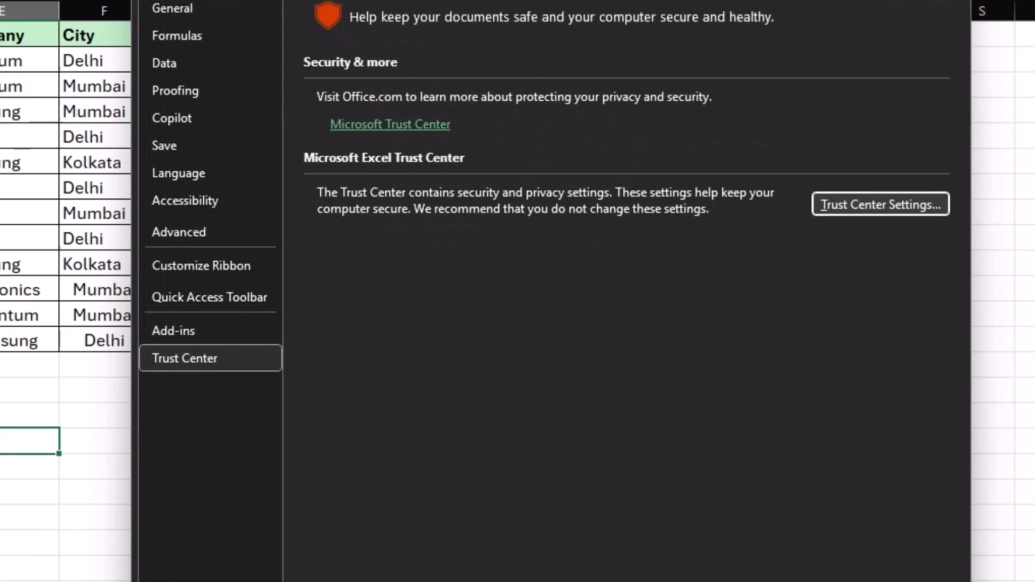
key("Return")
left_click(275, 418)
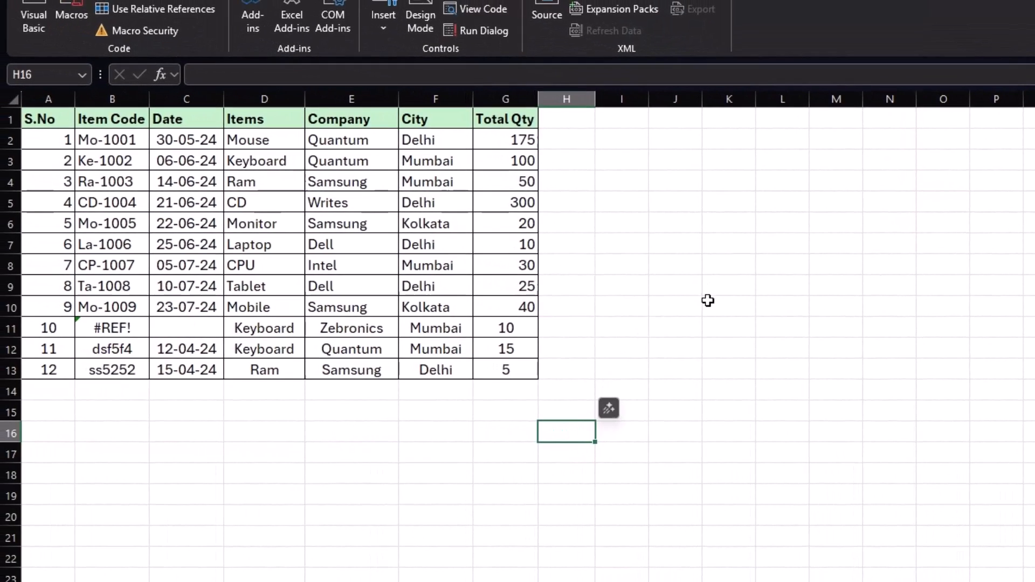
- Close the workbook, reopen the macro-enabled Macro file from the recent workbooks and enable its macro content
key("ctrl+w")
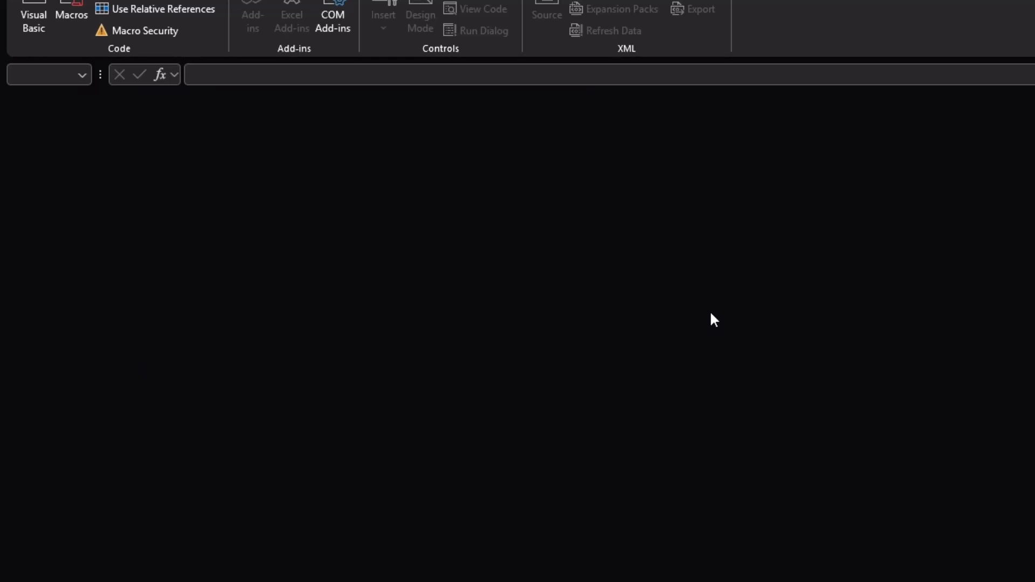
key("ctrl+o")
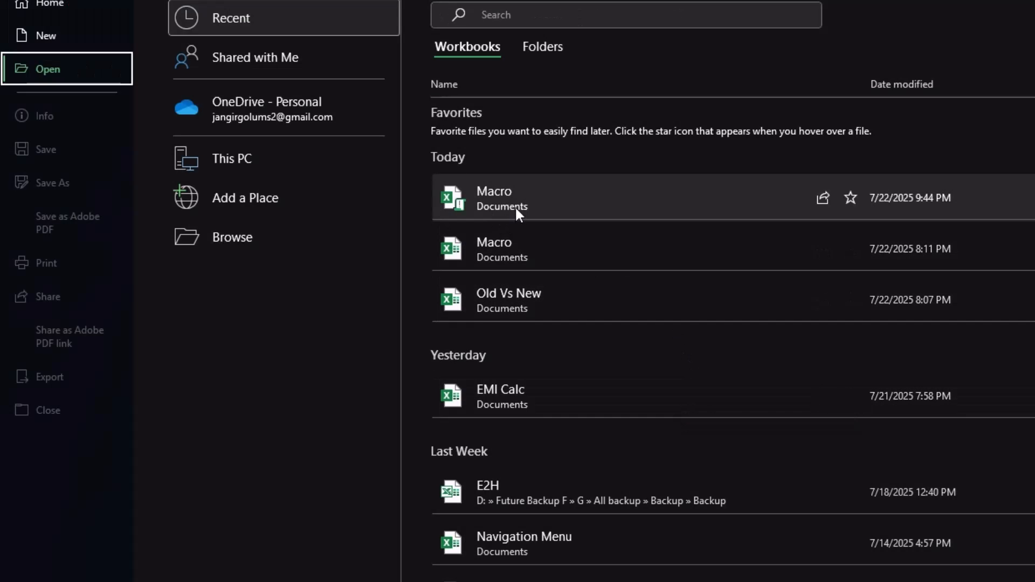
left_click(512, 200)
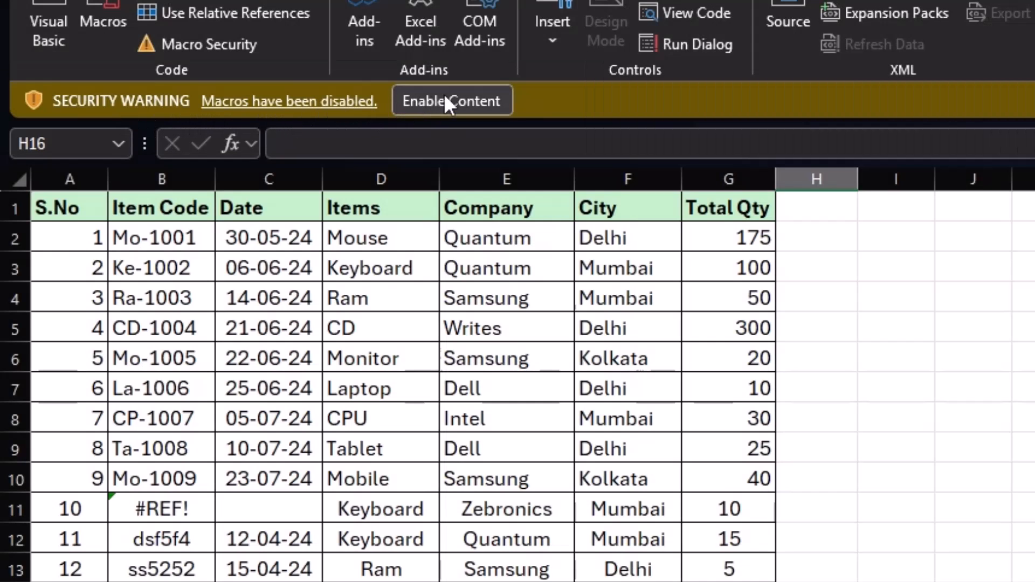
left_click(469, 101)
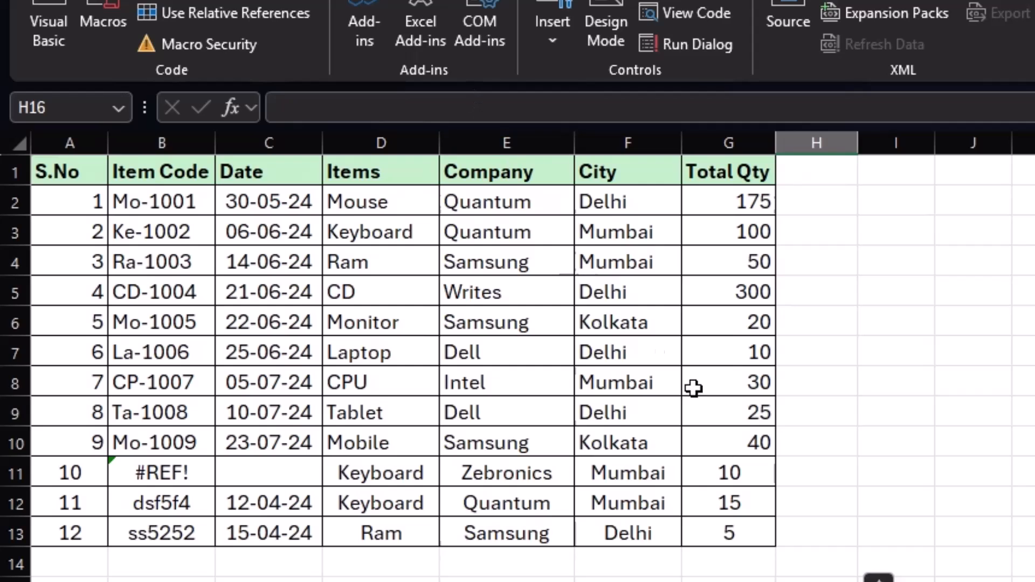